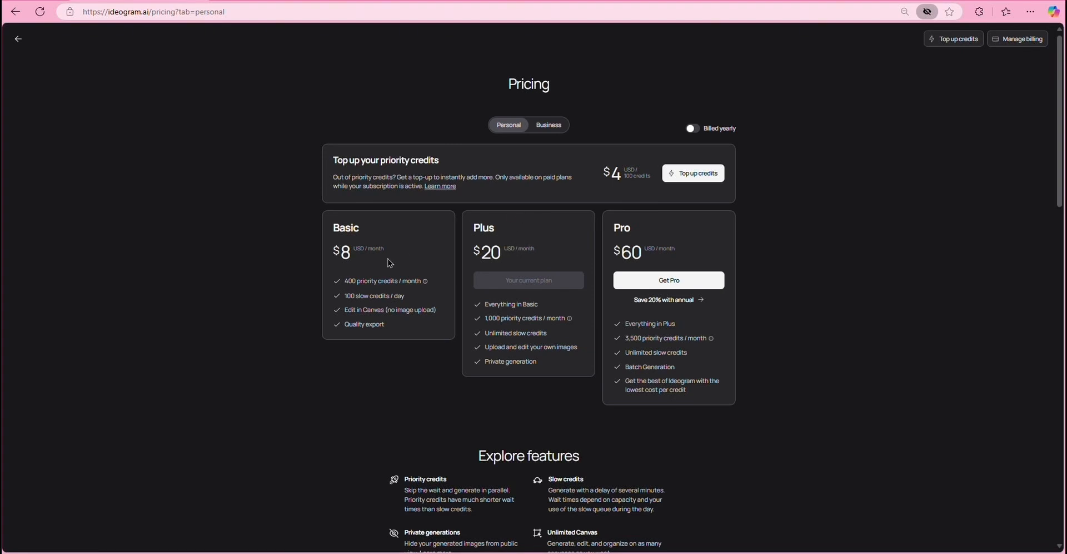
- View the priority credits top-up offer, close it, and return from the pricing page to the profile
{"action": "left_click", "coordinate": [954, 39]}
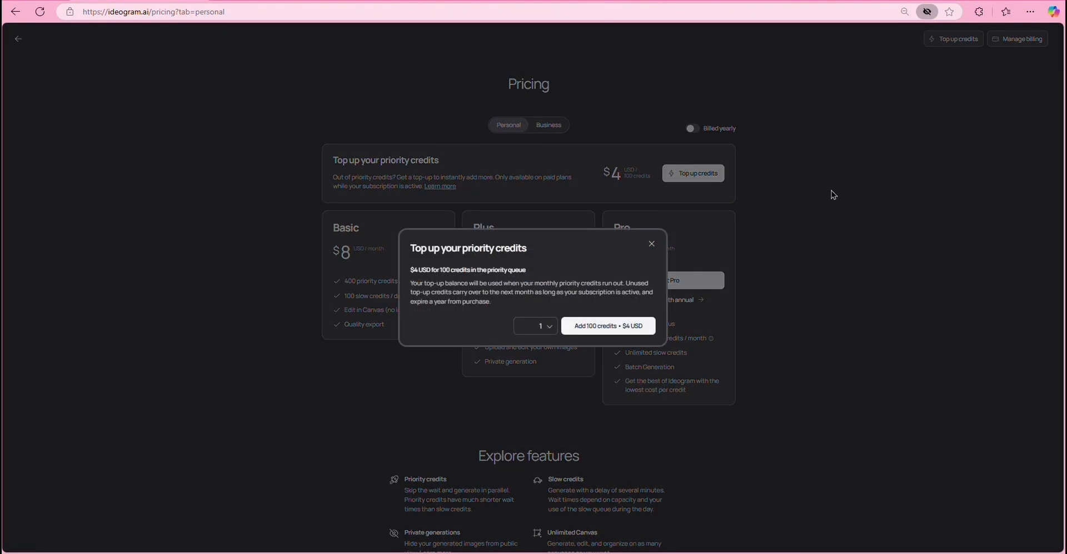
{"action": "left_click", "coordinate": [860, 119]}
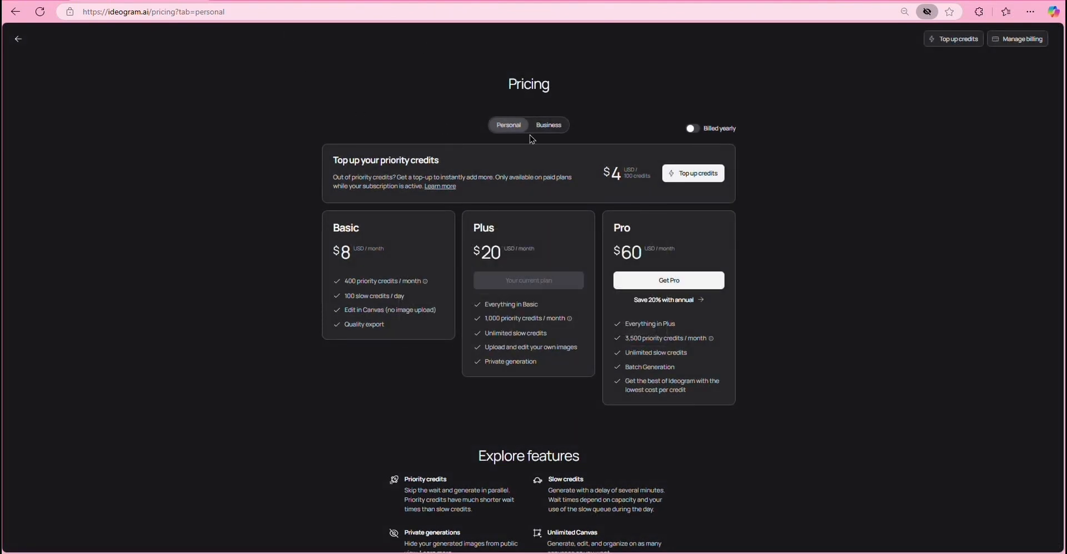
{"action": "left_click", "coordinate": [19, 40]}
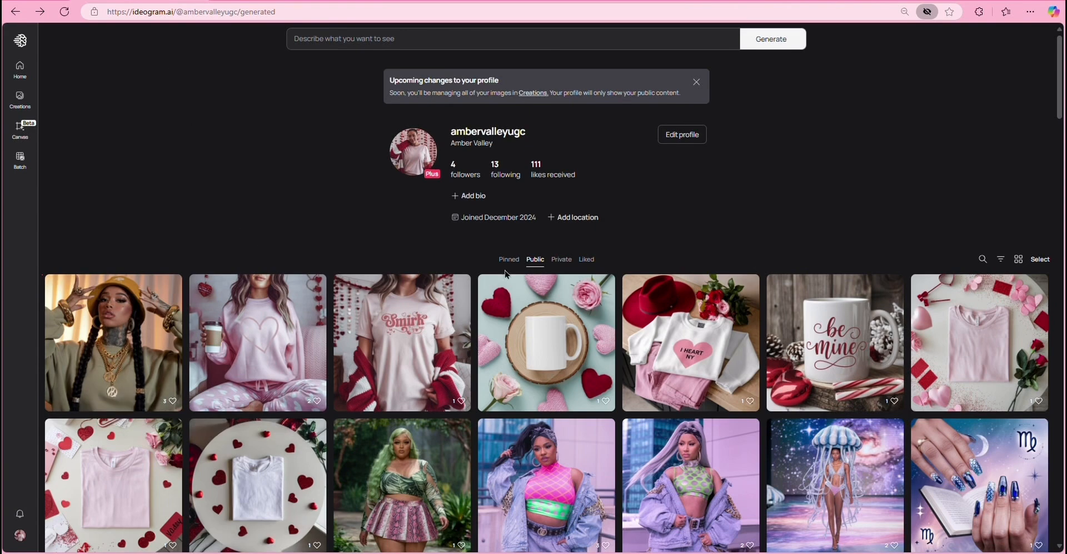
- Look through the public images in the profile gallery
{"action": "scroll", "coordinate": [489, 283], "scroll_direction": "down", "scroll_amount": 1}
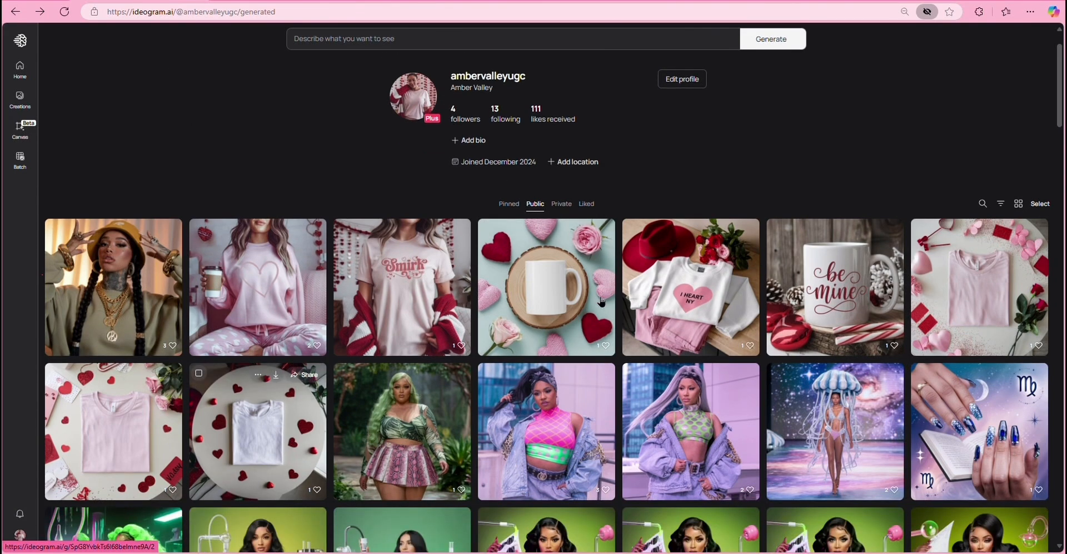
{"action": "scroll", "coordinate": [750, 334], "scroll_direction": "down", "scroll_amount": 5}
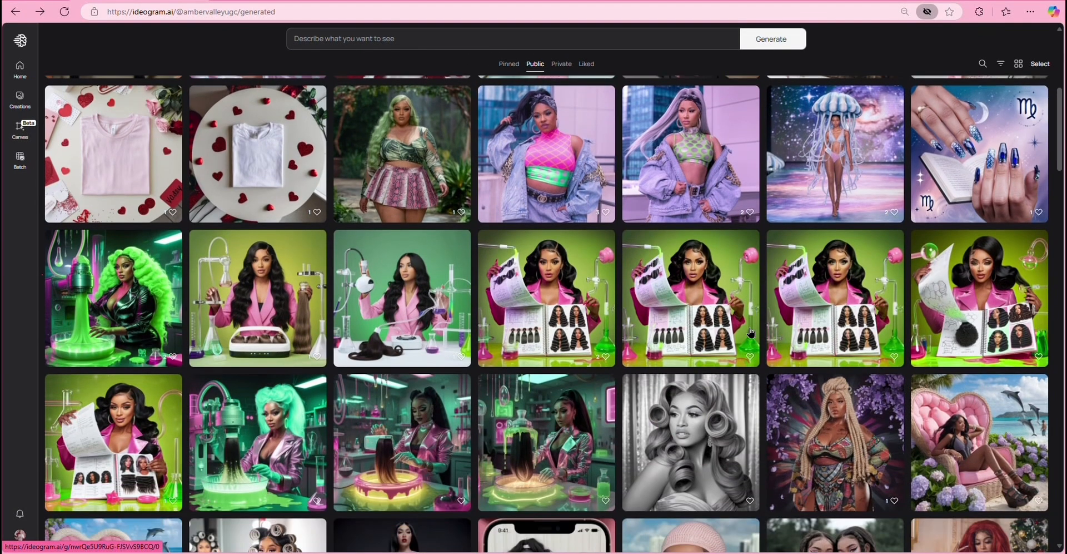
{"action": "scroll", "coordinate": [749, 333], "scroll_direction": "down", "scroll_amount": 1}
{"action": "scroll", "coordinate": [750, 332], "scroll_direction": "down", "scroll_amount": 4}
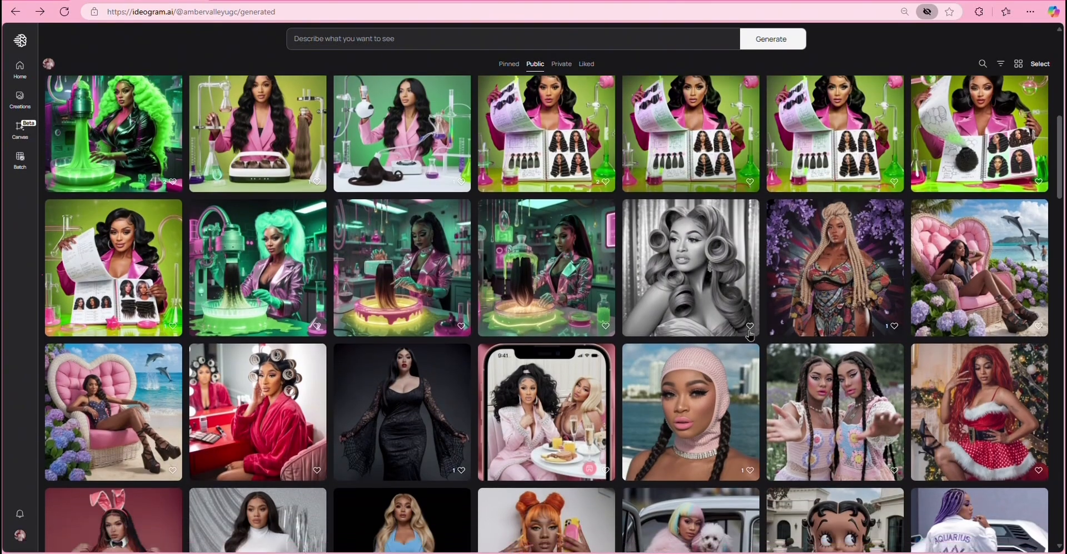
{"action": "scroll", "coordinate": [749, 333], "scroll_direction": "down", "scroll_amount": 4}
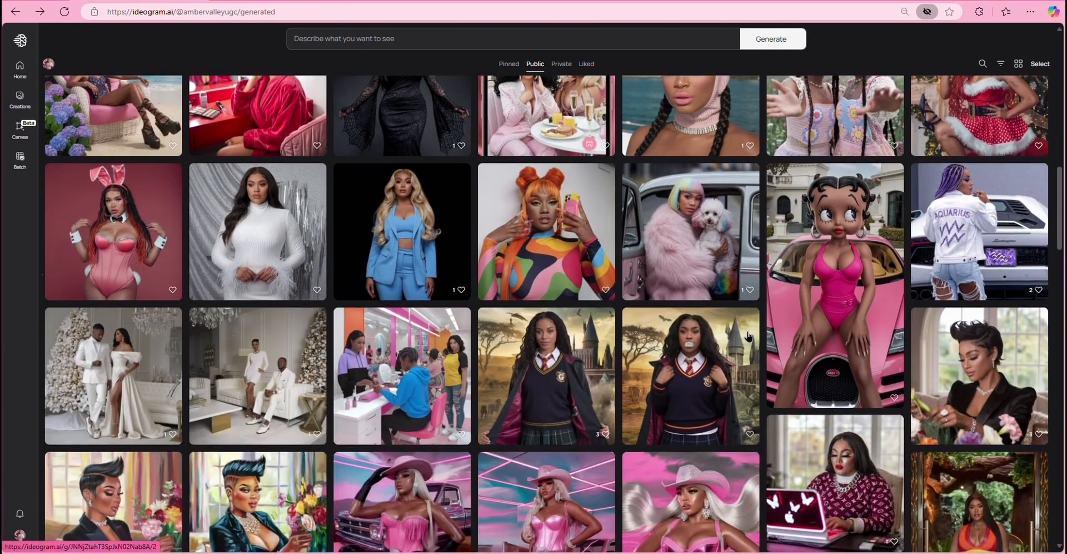
{"action": "scroll", "coordinate": [749, 335], "scroll_direction": "up", "scroll_amount": 20}
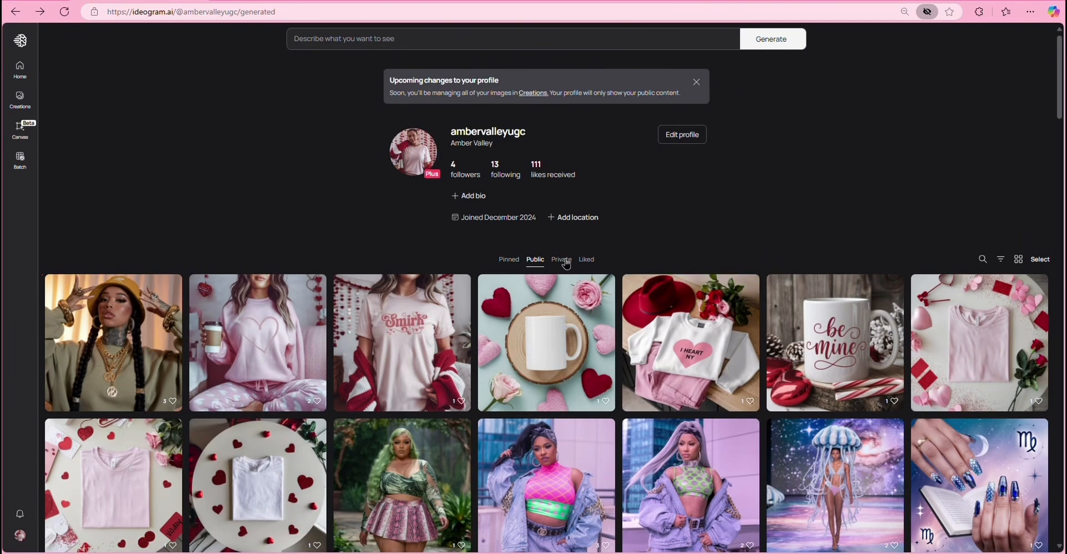
- Switch the profile gallery to private images and look through them
{"action": "left_click", "coordinate": [561, 260]}
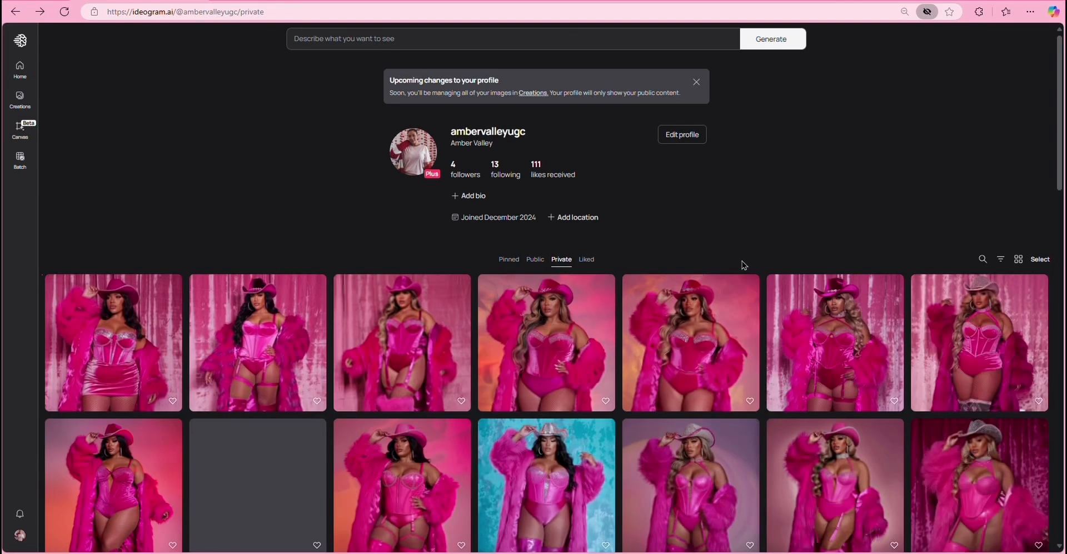
{"action": "scroll", "coordinate": [764, 233], "scroll_direction": "down", "scroll_amount": 8}
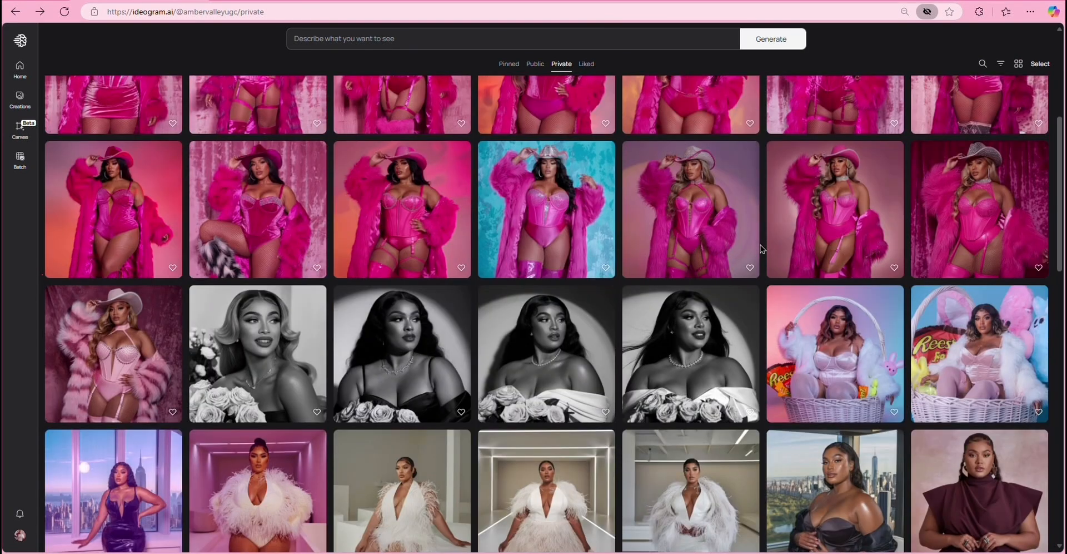
{"action": "scroll", "coordinate": [759, 254], "scroll_direction": "down", "scroll_amount": 8}
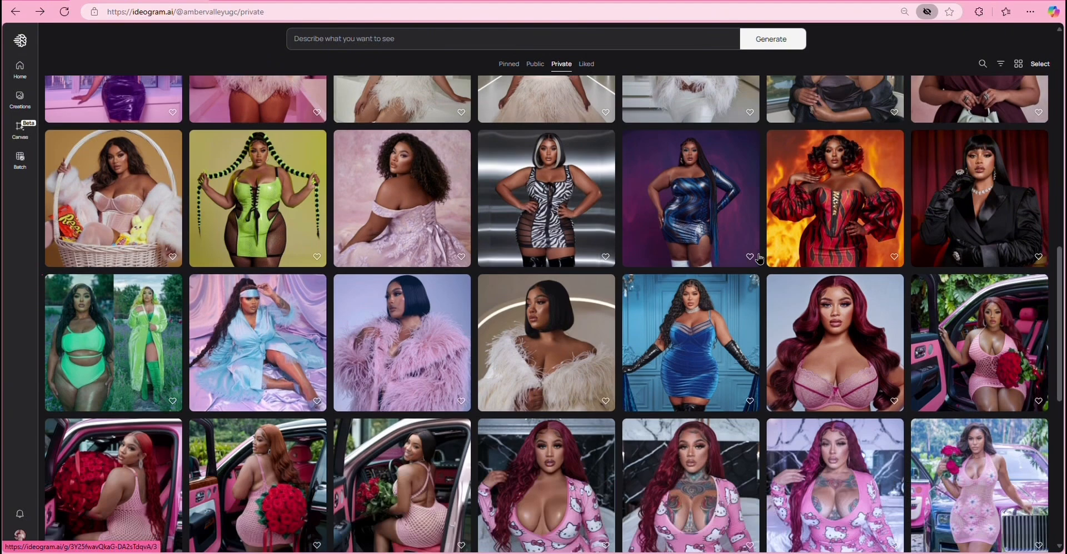
{"action": "scroll", "coordinate": [759, 257], "scroll_direction": "down", "scroll_amount": 2}
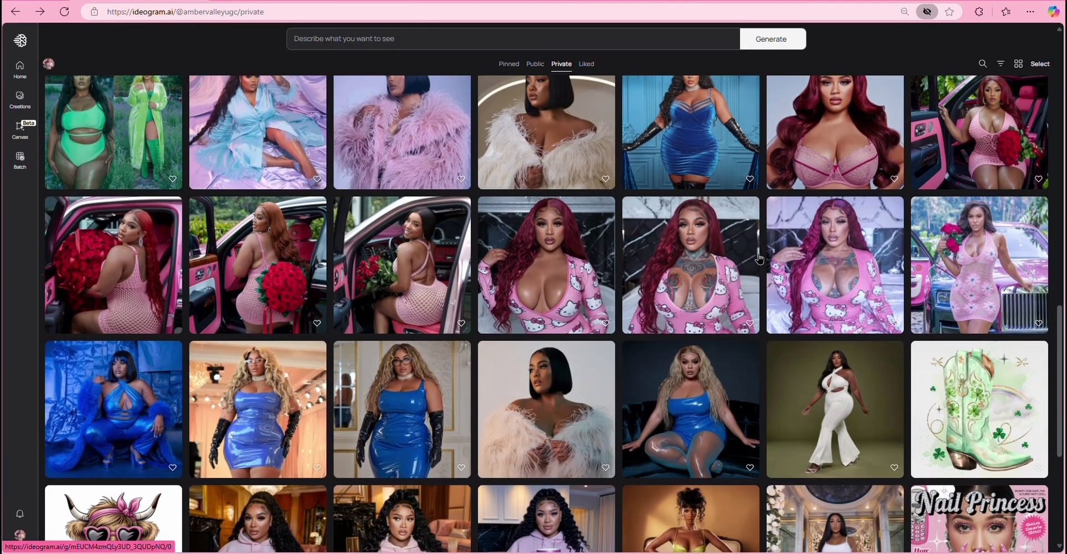
{"action": "scroll", "coordinate": [759, 257], "scroll_direction": "down", "scroll_amount": 3}
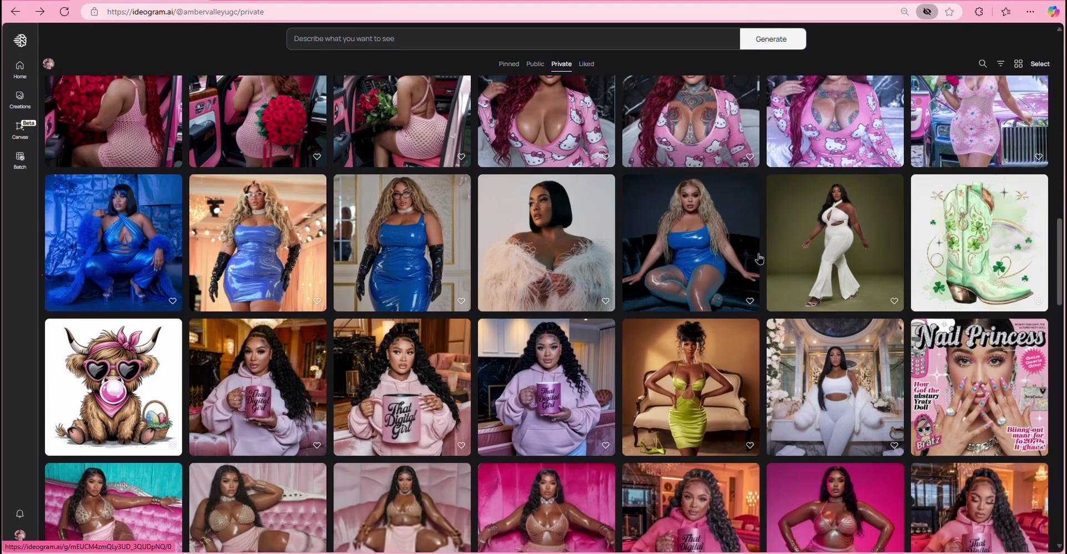
{"action": "scroll", "coordinate": [760, 258], "scroll_direction": "down", "scroll_amount": 3}
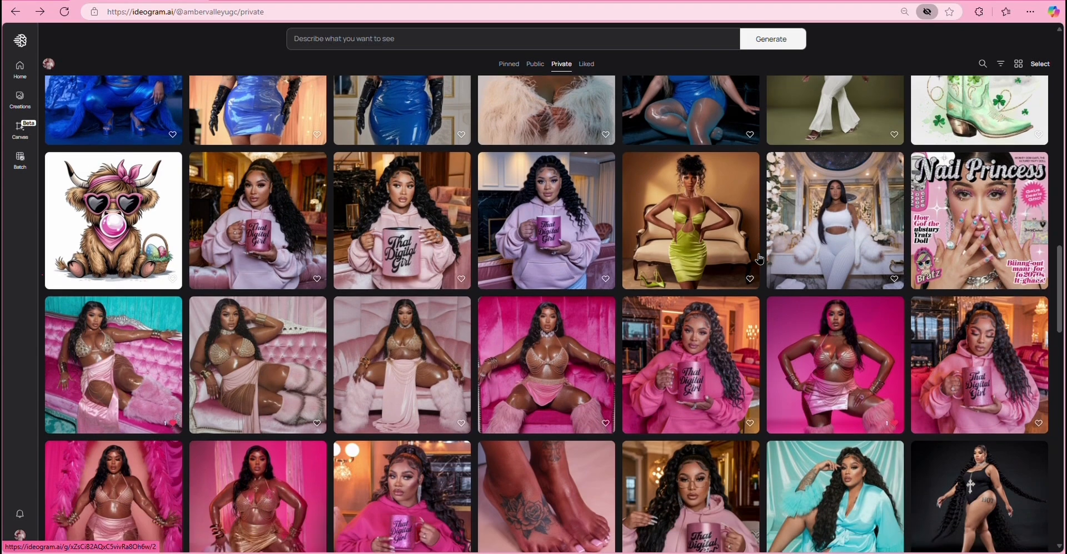
{"action": "scroll", "coordinate": [759, 258], "scroll_direction": "down", "scroll_amount": 3}
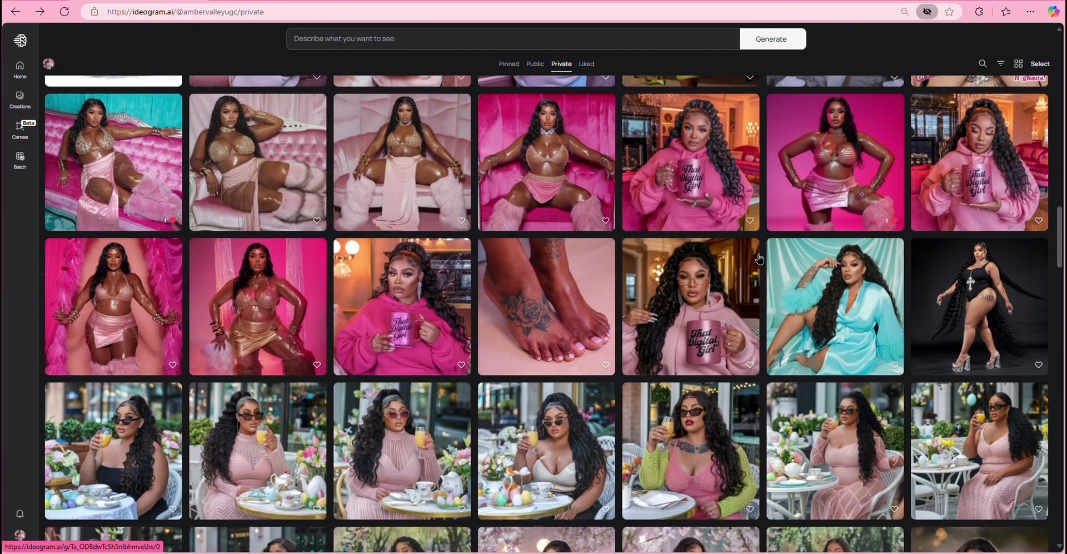
{"action": "scroll", "coordinate": [759, 257], "scroll_direction": "up", "scroll_amount": 4}
{"action": "scroll", "coordinate": [759, 257], "scroll_direction": "up", "scroll_amount": 10}
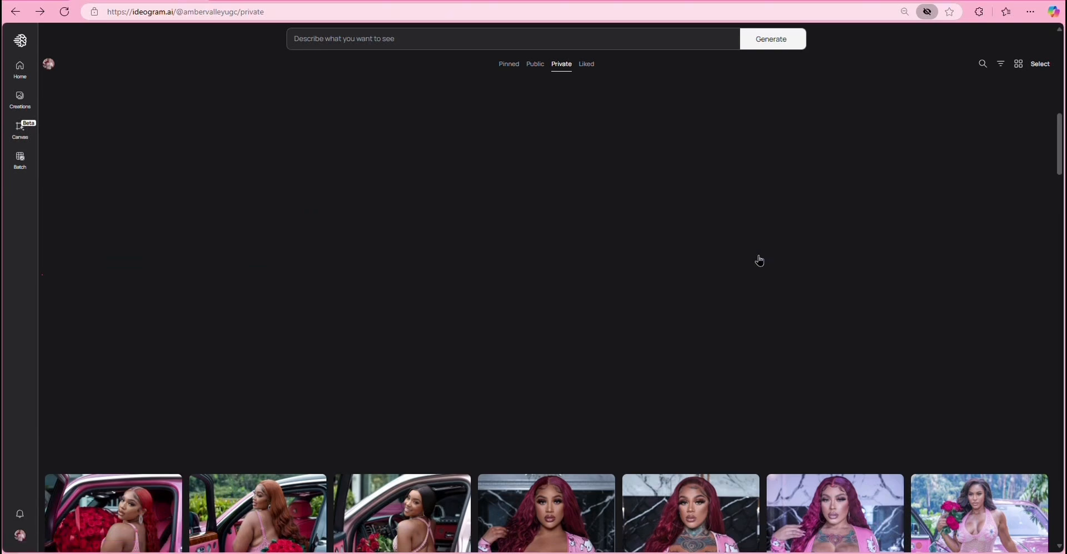
{"action": "scroll", "coordinate": [760, 258], "scroll_direction": "up", "scroll_amount": 1}
{"action": "scroll", "coordinate": [759, 257], "scroll_direction": "up", "scroll_amount": 5}
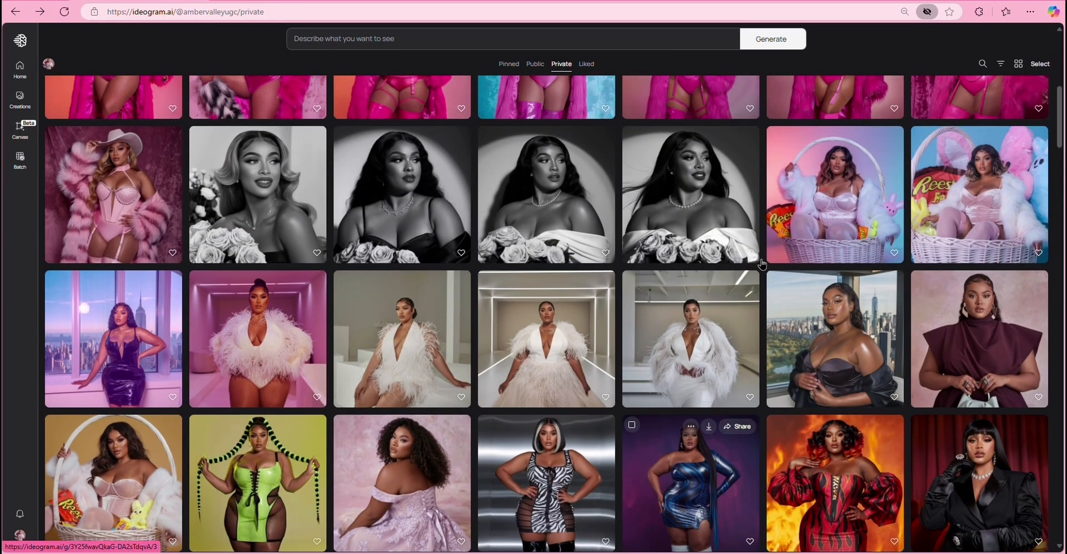
{"action": "scroll", "coordinate": [764, 259], "scroll_direction": "up", "scroll_amount": 5}
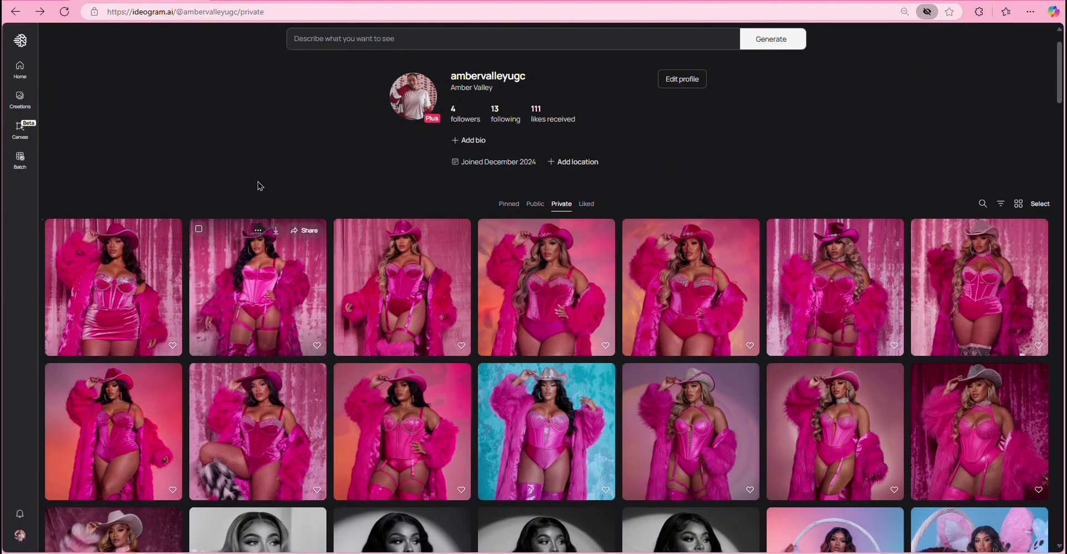
- Open the generation settings on the Creations page and try the 9:16 aspect ratio, ending on 1:1
{"action": "left_click", "coordinate": [21, 97]}
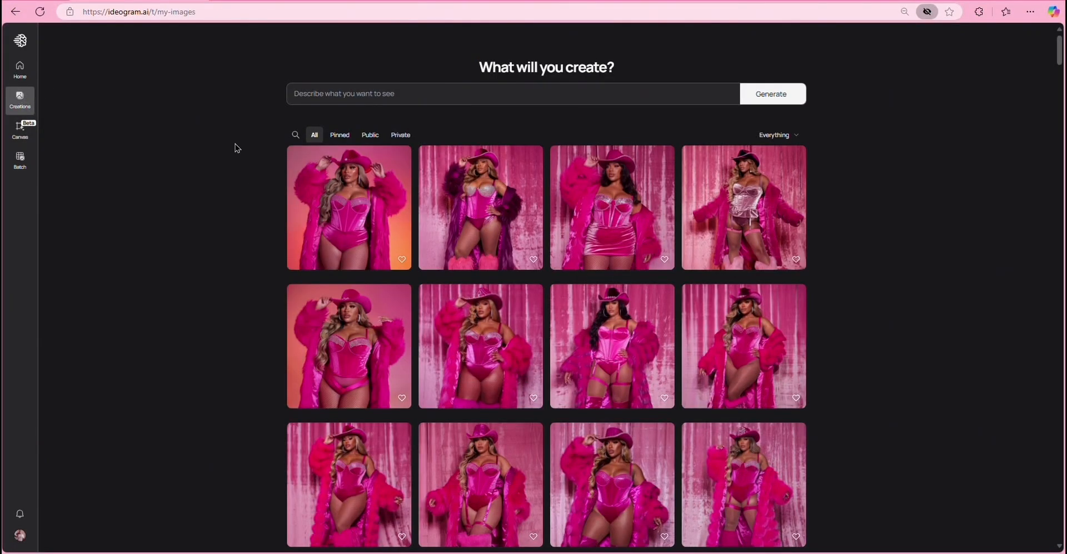
{"action": "left_click", "coordinate": [341, 96]}
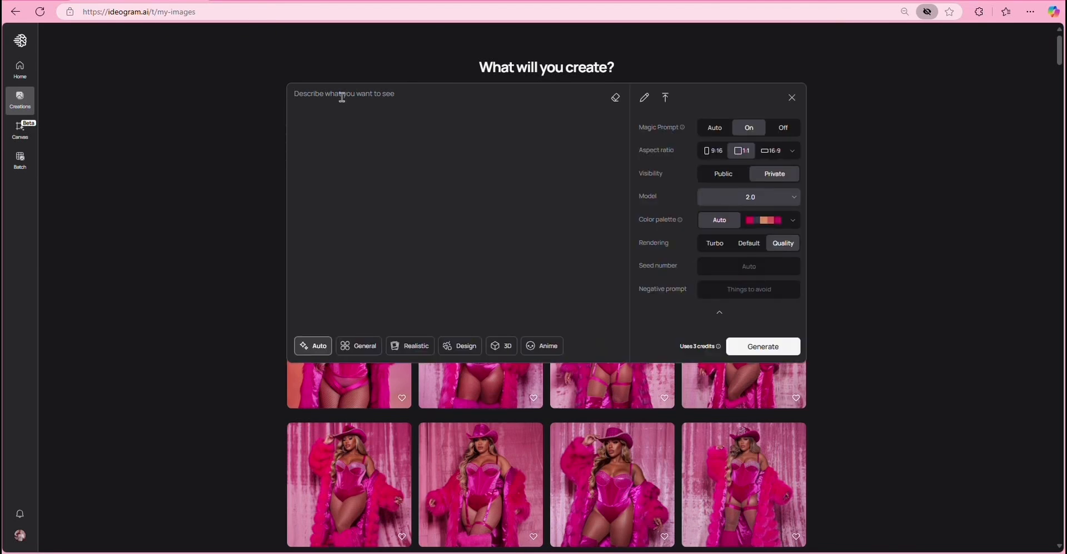
{"action": "mouse_move", "coordinate": [702, 143]}
{"action": "left_click", "coordinate": [711, 155]}
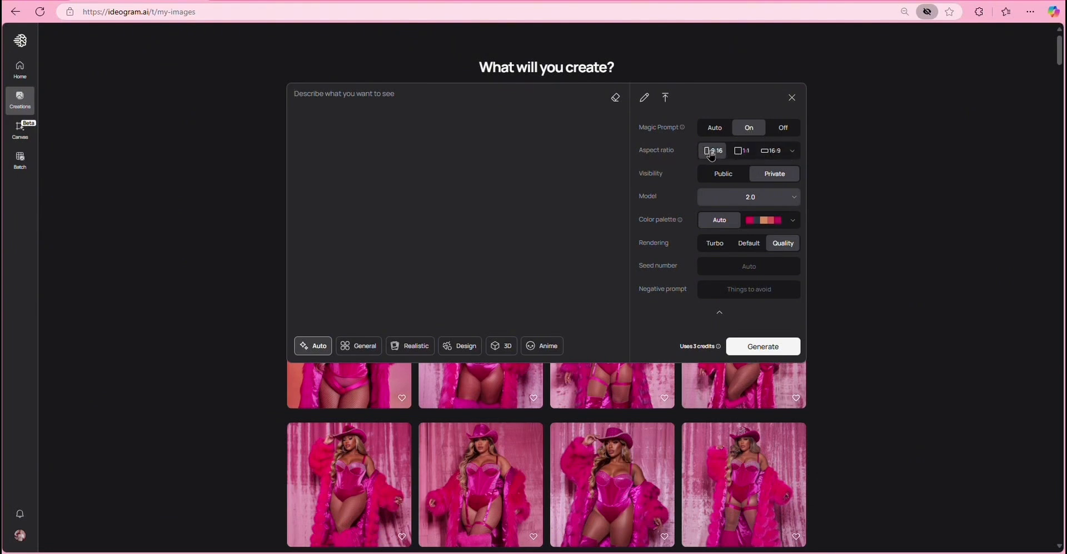
{"action": "left_click", "coordinate": [747, 157]}
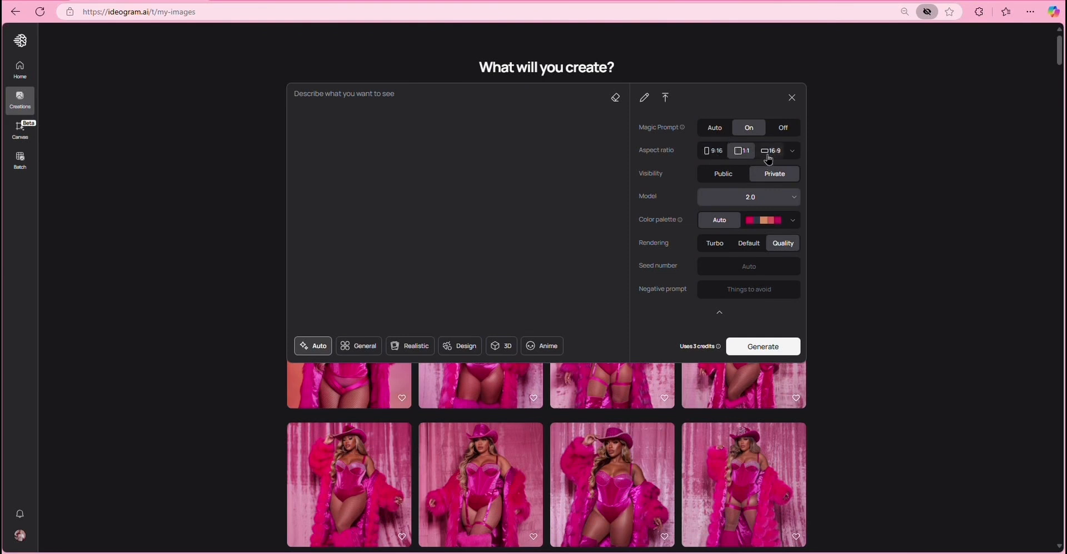
{"action": "left_click", "coordinate": [713, 155]}
{"action": "left_click", "coordinate": [737, 152]}
- Check the available model versions without changing the selection, and close the generation settings
{"action": "left_click", "coordinate": [764, 201]}
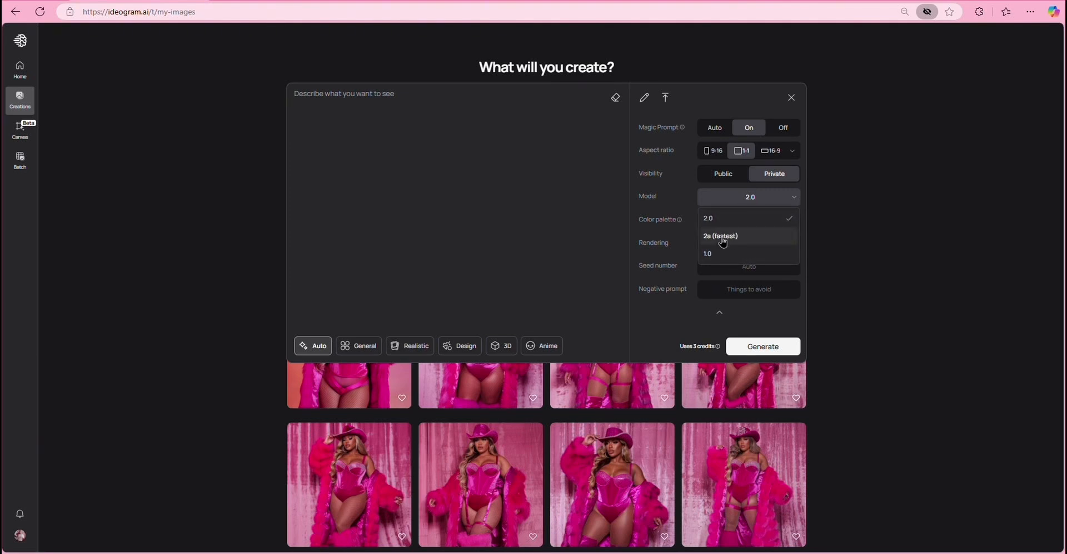
{"action": "left_click", "coordinate": [659, 247]}
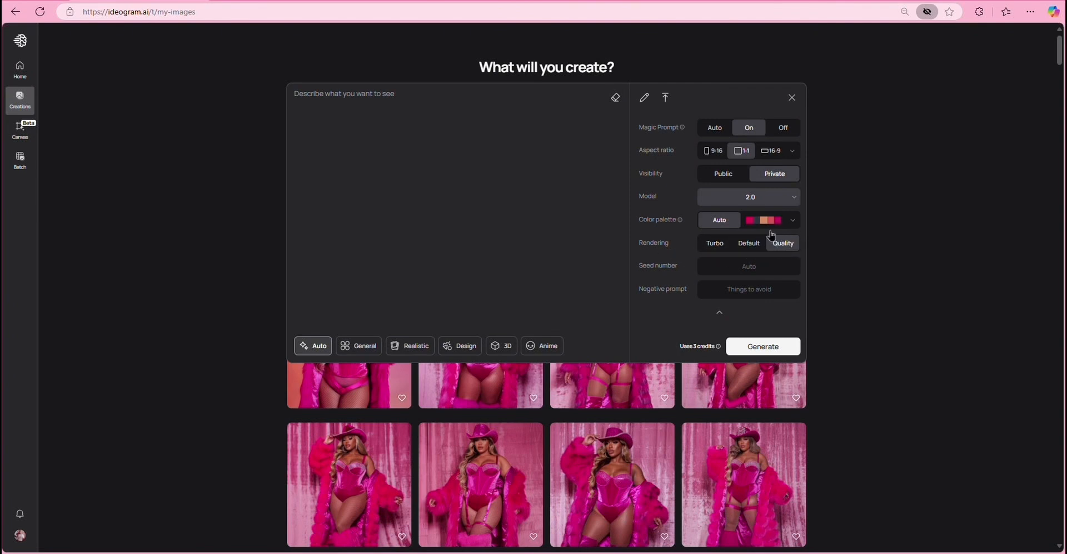
{"action": "mouse_move", "coordinate": [658, 223]}
{"action": "left_click", "coordinate": [219, 262]}
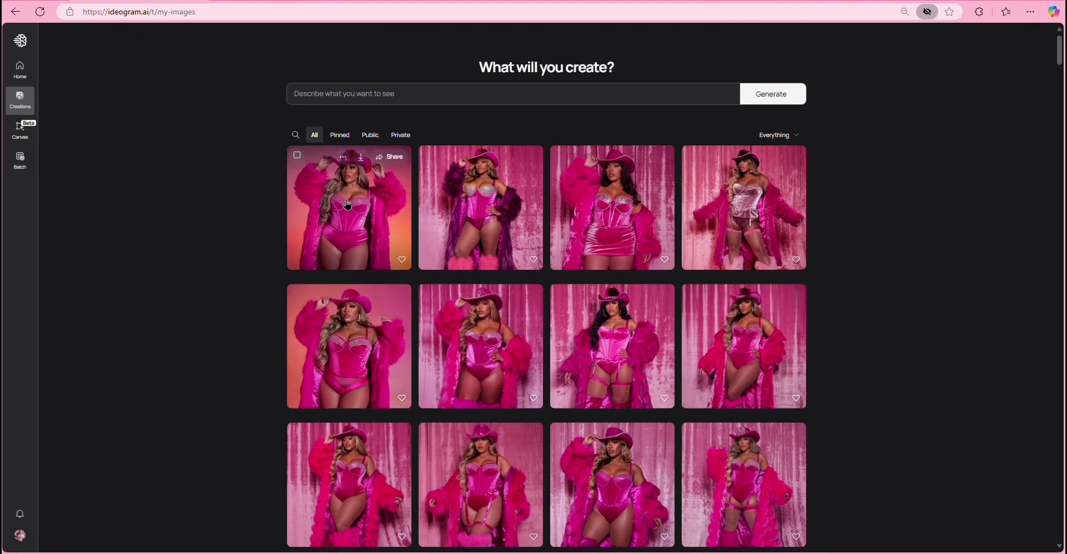
- Select the first generation of four images, check the actions available for it, and clear the selection
{"action": "left_click", "coordinate": [297, 156]}
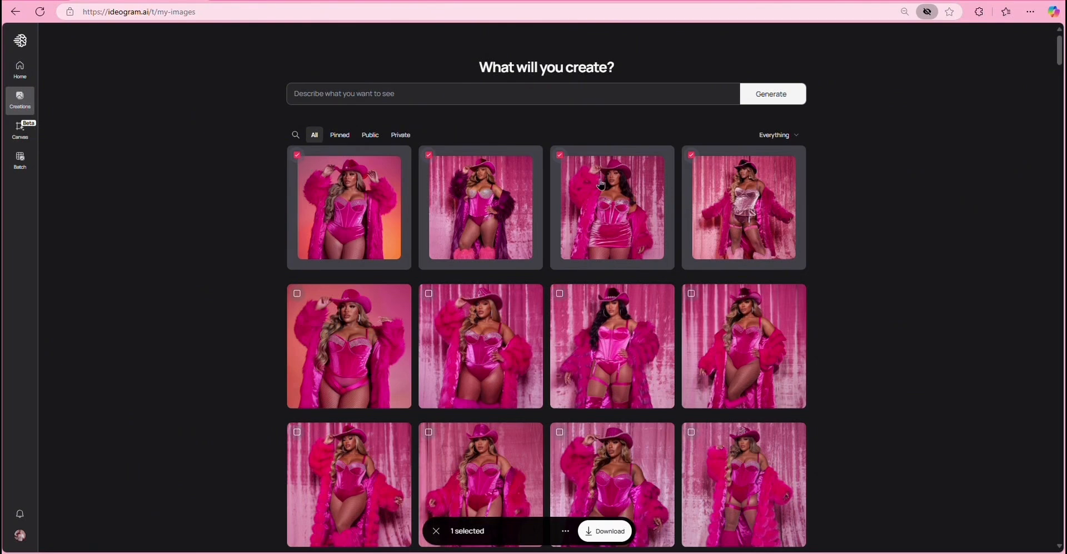
{"action": "left_click", "coordinate": [565, 532]}
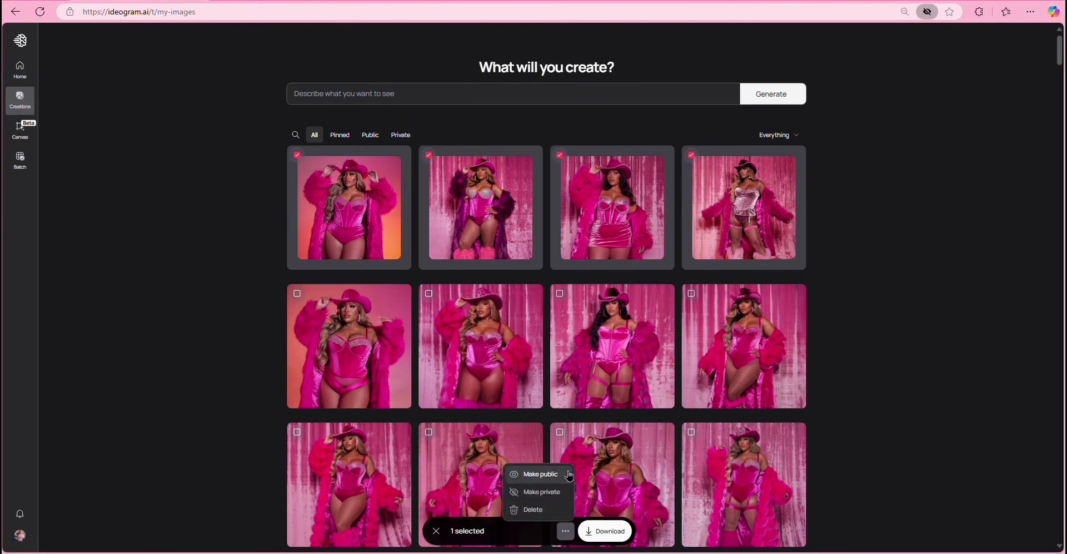
{"action": "left_click", "coordinate": [298, 161]}
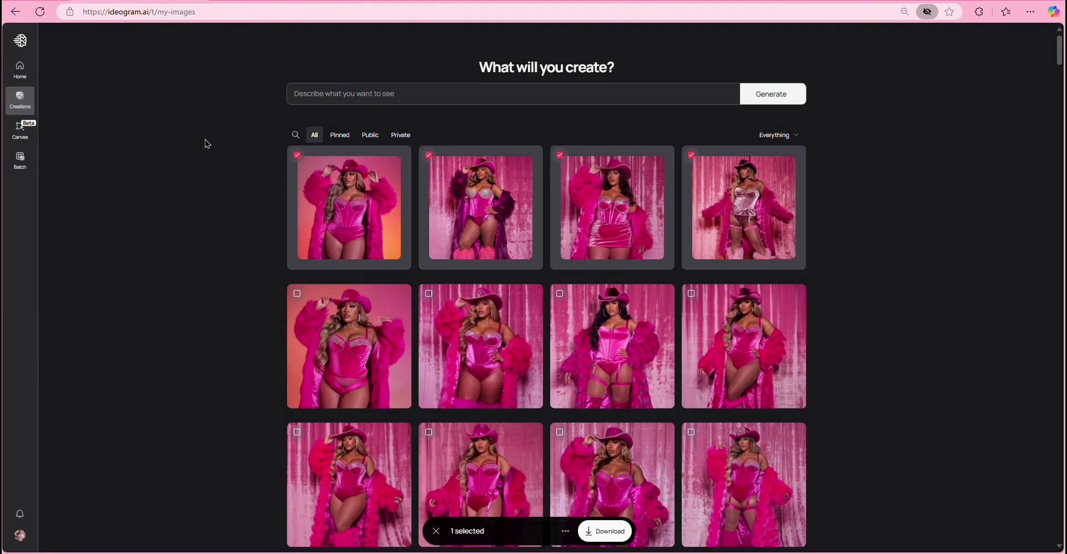
{"action": "left_click", "coordinate": [297, 154]}
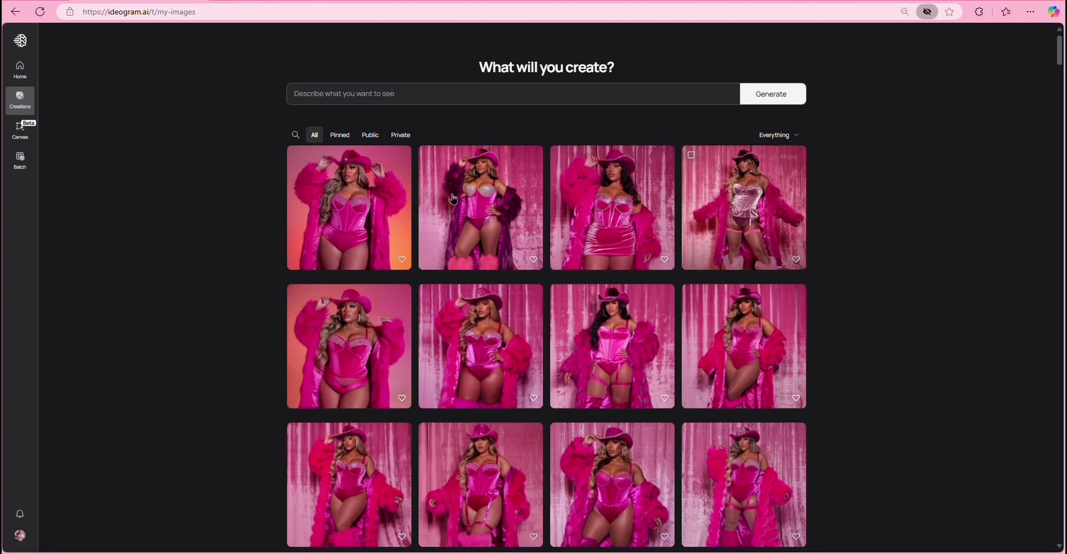
- Open the first image in Creations, expand its original prompt, and load that prompt into the generator
{"action": "left_click", "coordinate": [318, 235]}
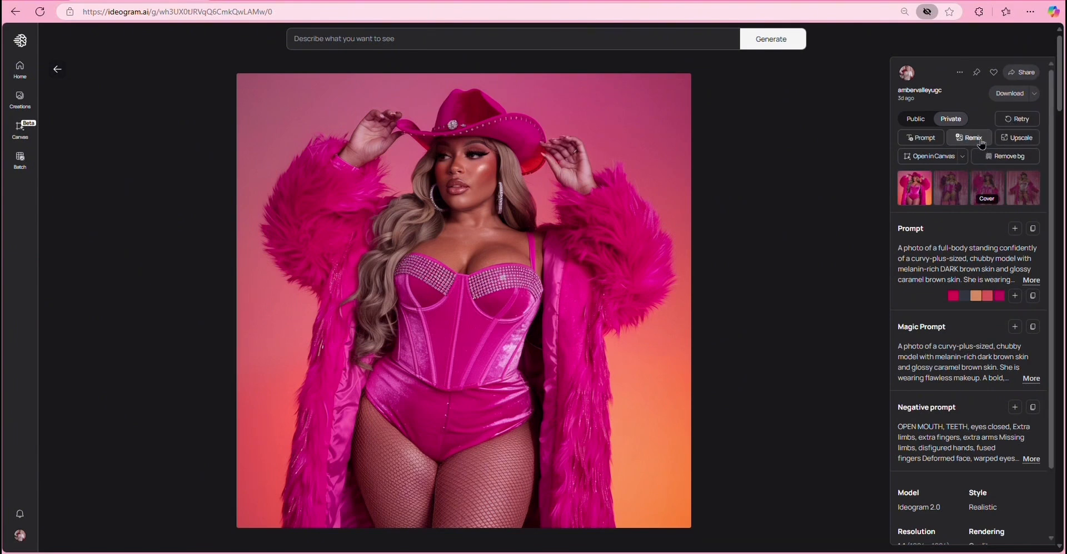
{"action": "left_click", "coordinate": [1015, 228]}
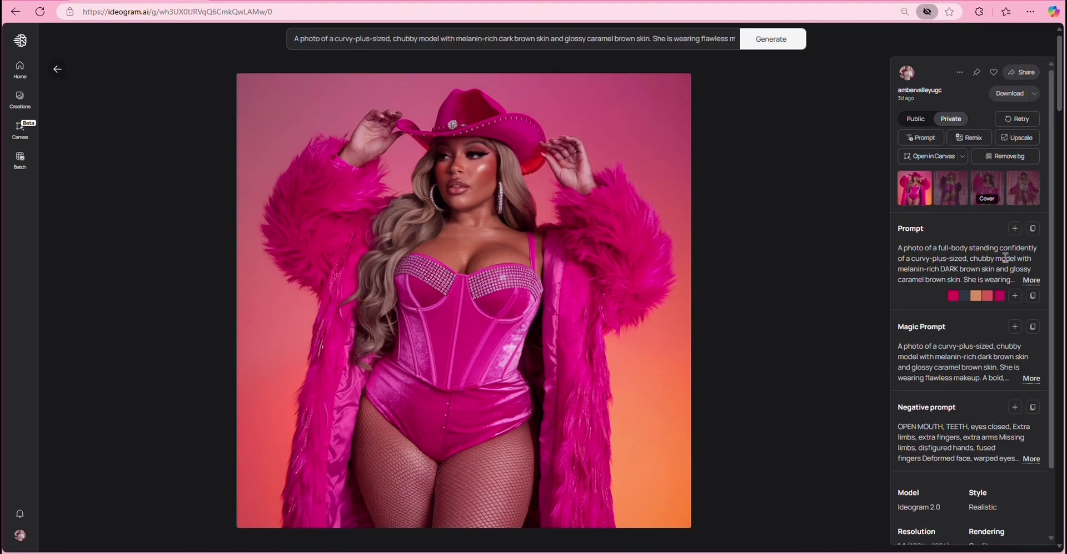
{"action": "left_click", "coordinate": [1030, 281]}
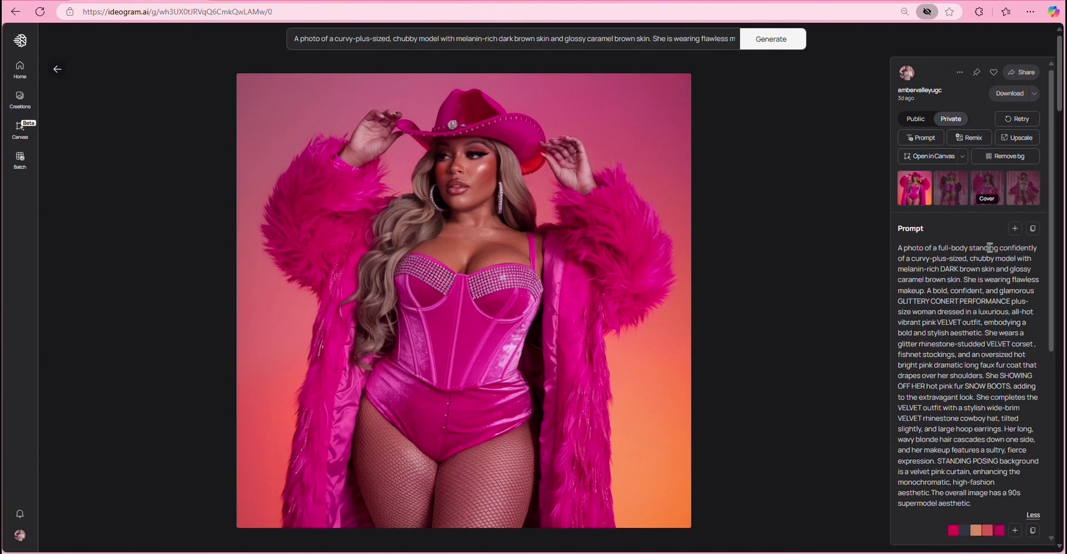
{"action": "left_click", "coordinate": [1015, 230]}
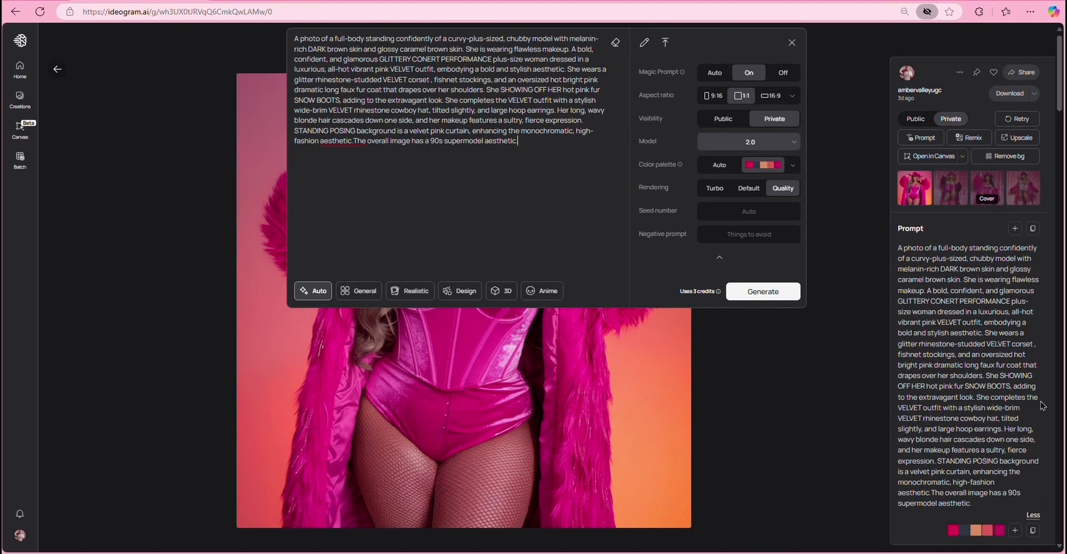
{"action": "scroll", "coordinate": [958, 375], "scroll_direction": "down", "scroll_amount": 5}
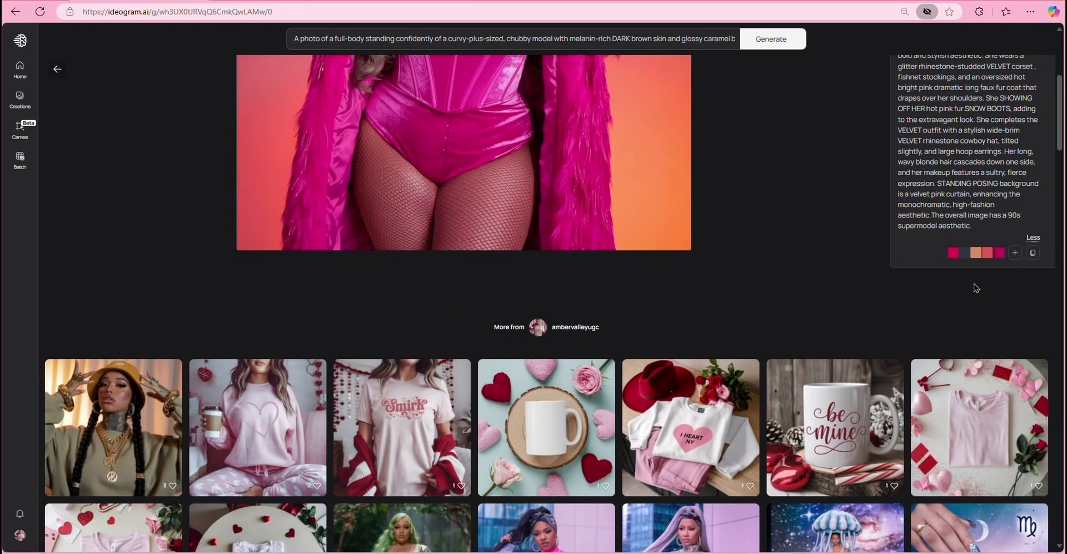
{"action": "scroll", "coordinate": [957, 233], "scroll_direction": "up", "scroll_amount": 4}
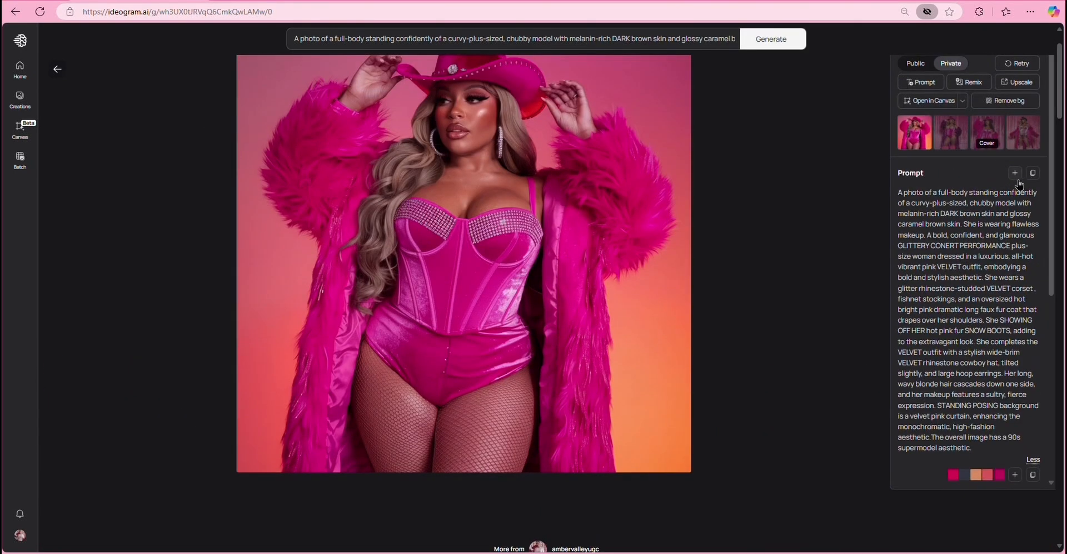
- Collapse the original prompt, expand the image's Magic Prompt to read it in full, and collapse it again
{"action": "left_click", "coordinate": [1037, 460]}
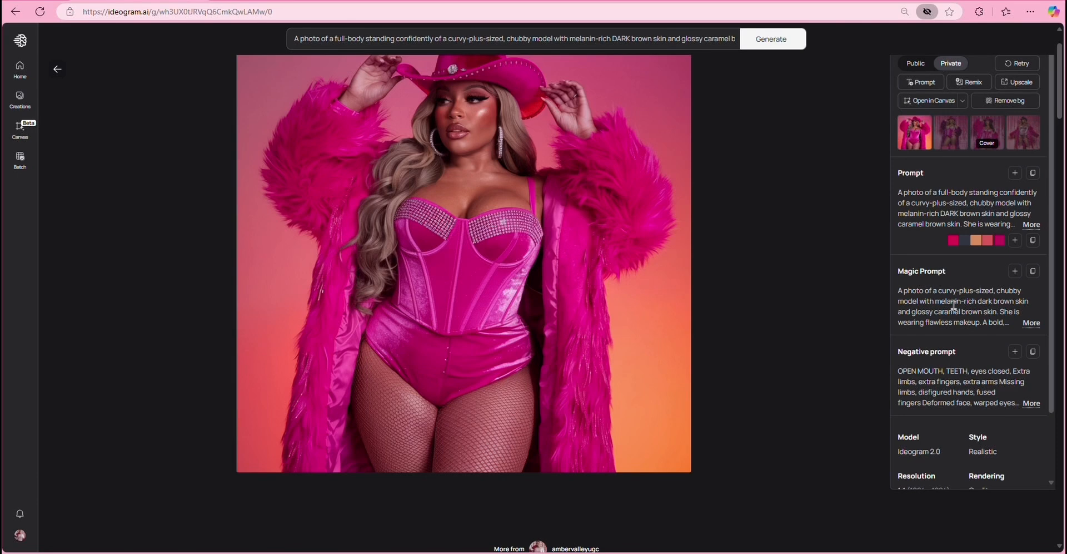
{"action": "left_click", "coordinate": [1031, 322]}
{"action": "scroll", "coordinate": [987, 365], "scroll_direction": "down", "scroll_amount": 3}
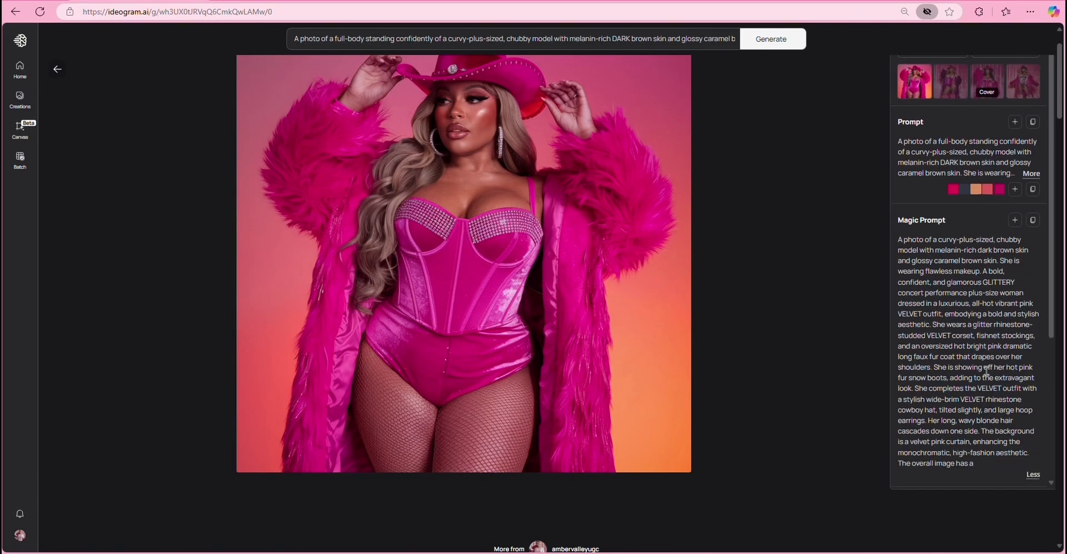
{"action": "scroll", "coordinate": [989, 358], "scroll_direction": "up", "scroll_amount": 1}
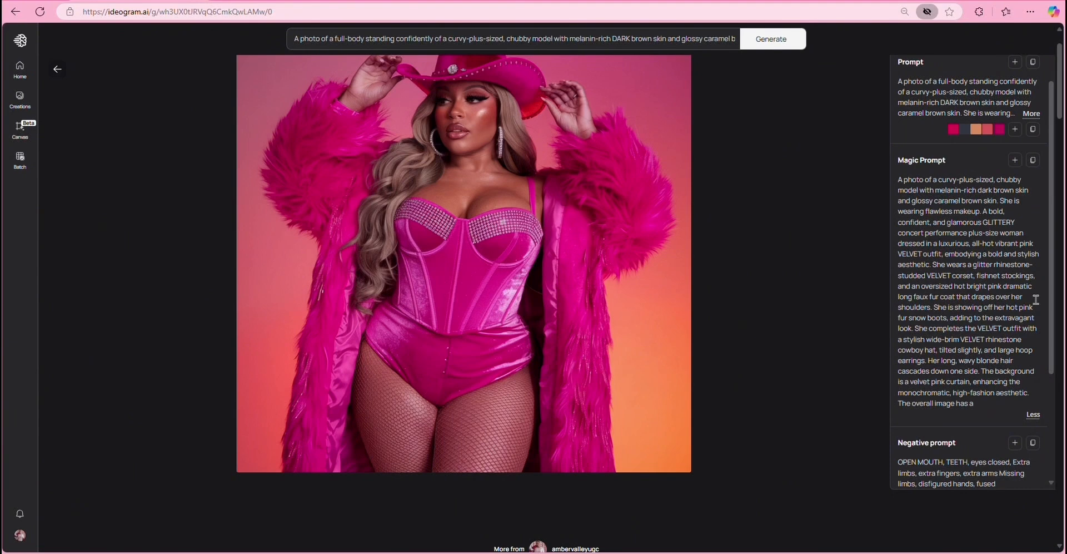
{"action": "left_click", "coordinate": [1033, 414]}
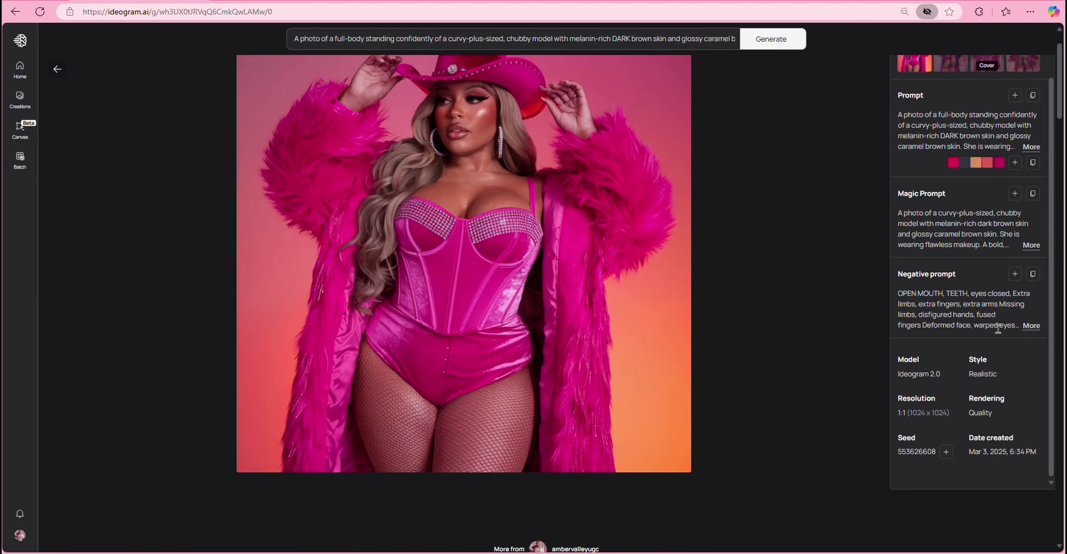
- Expand the image's negative prompt and review it with the model, style, resolution, rendering and seed details
{"action": "left_click", "coordinate": [1034, 327]}
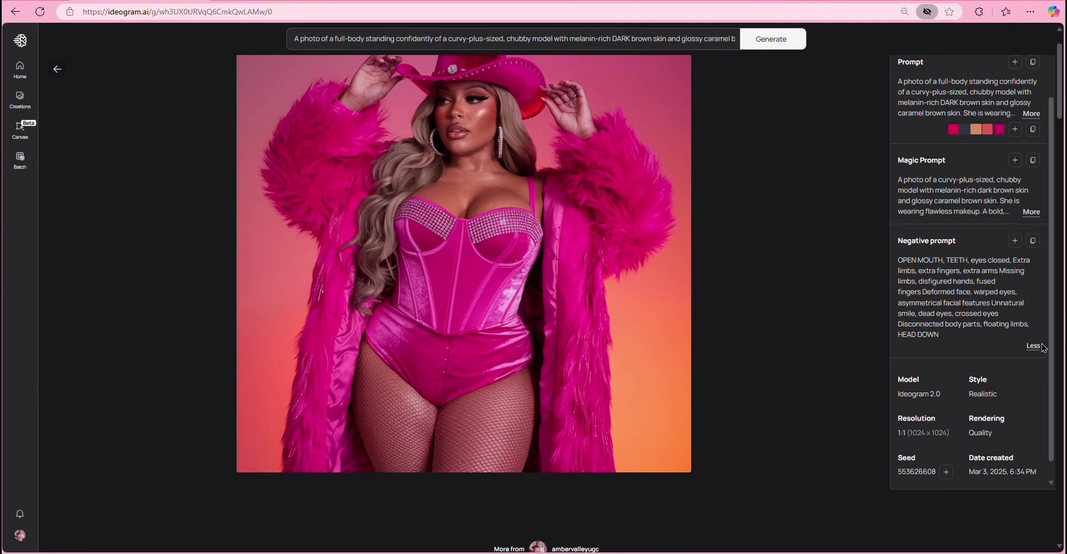
{"action": "scroll", "coordinate": [515, 273], "scroll_direction": "up", "scroll_amount": 1}
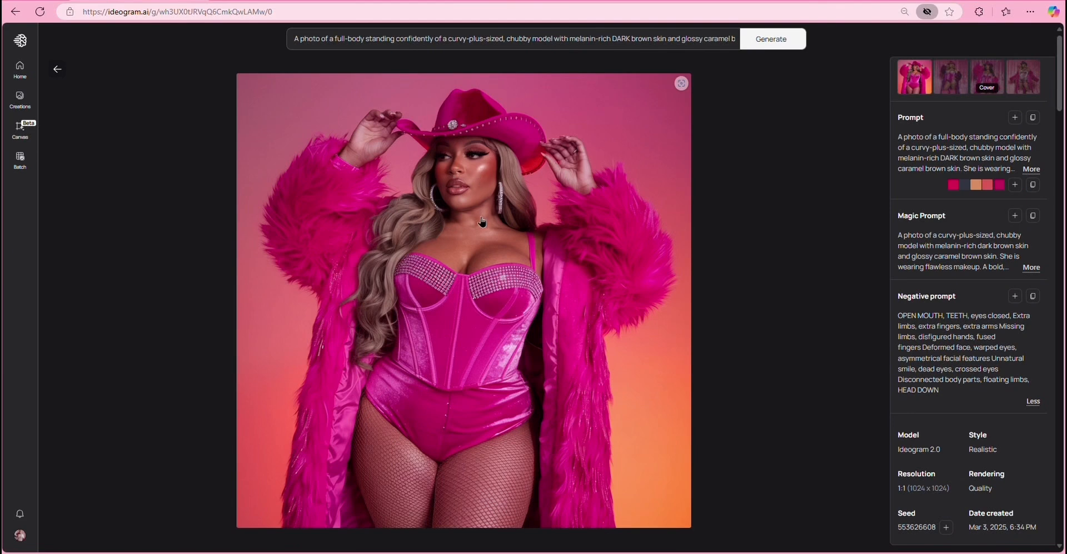
{"action": "scroll", "coordinate": [482, 228], "scroll_direction": "down", "scroll_amount": 3}
{"action": "scroll", "coordinate": [479, 239], "scroll_direction": "up", "scroll_amount": 2}
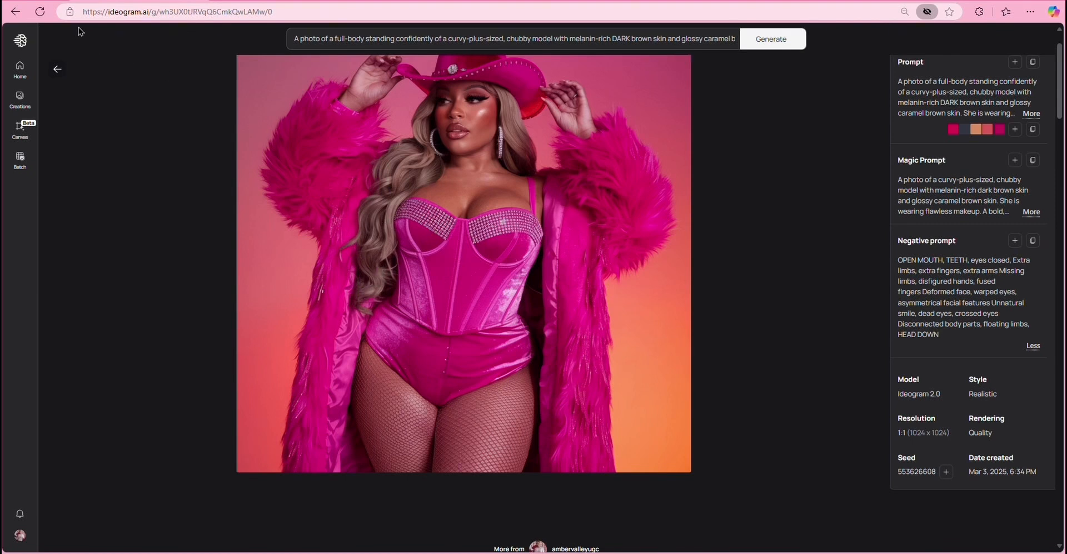
- From Creations, view the third image of the first row and the third of the second row, returning to the gallery each time
{"action": "left_click", "coordinate": [58, 73]}
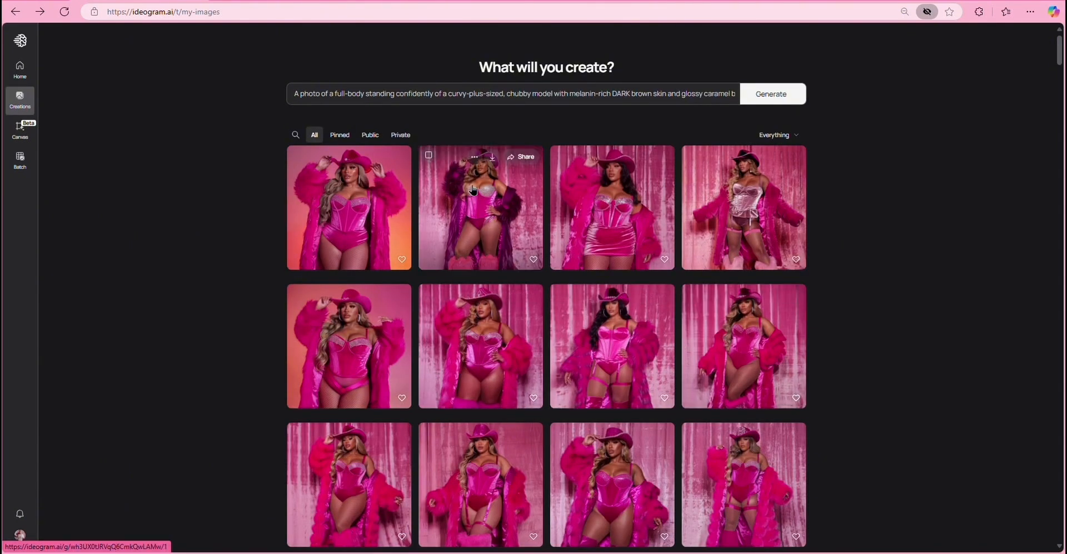
{"action": "left_click", "coordinate": [602, 240]}
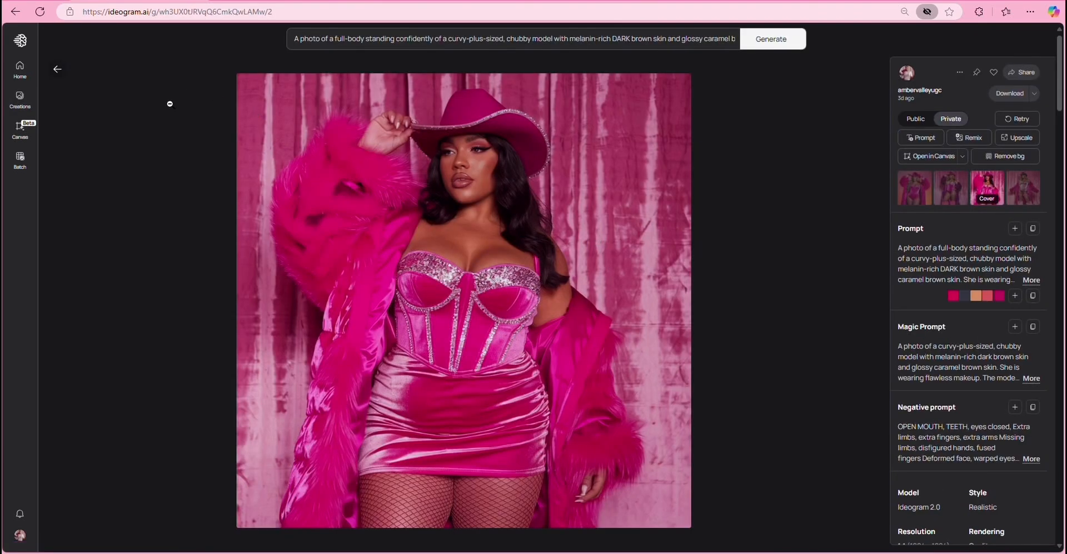
{"action": "left_click", "coordinate": [57, 73]}
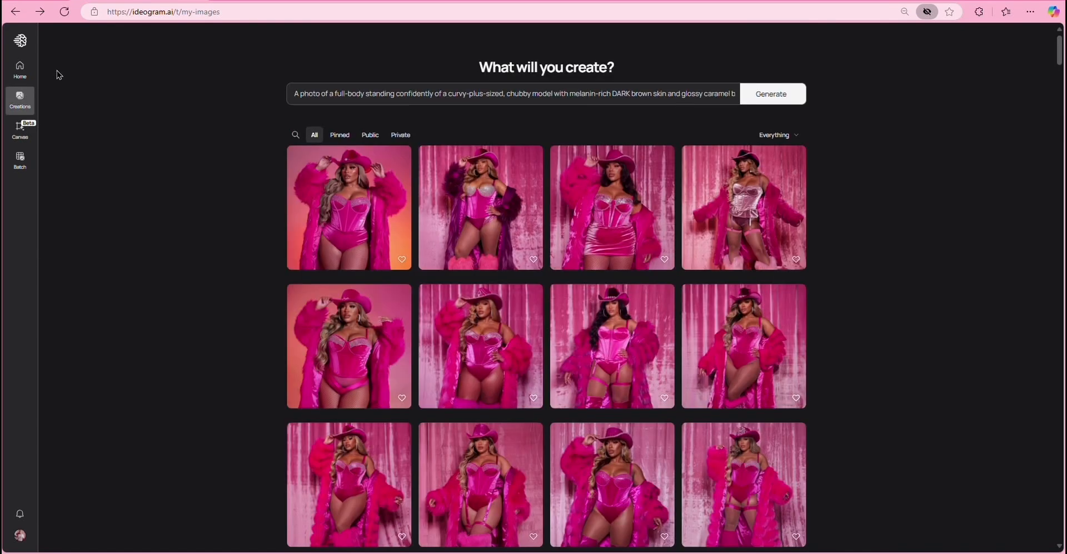
{"action": "scroll", "coordinate": [596, 314], "scroll_direction": "down", "scroll_amount": 2}
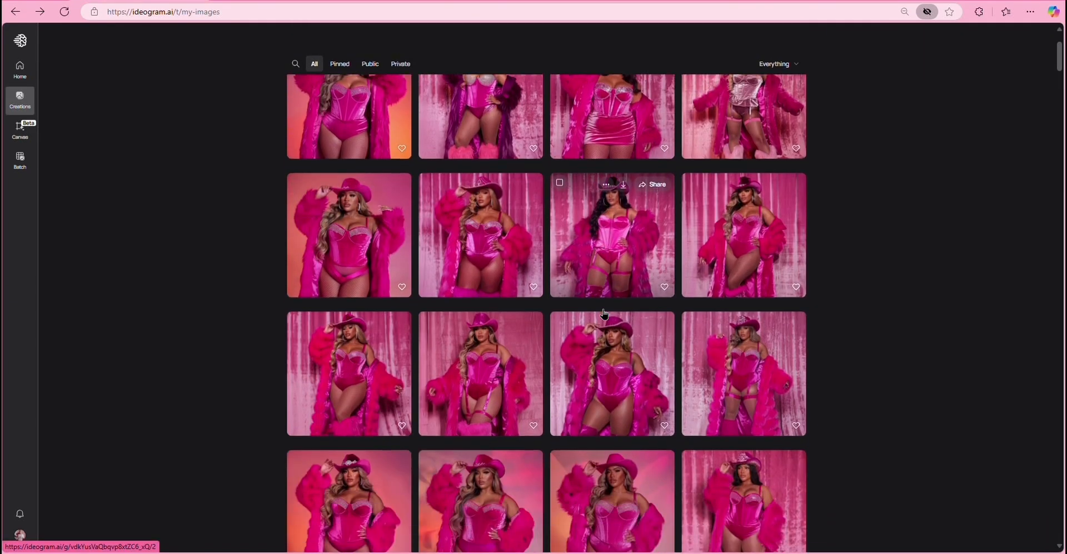
{"action": "left_click", "coordinate": [611, 247]}
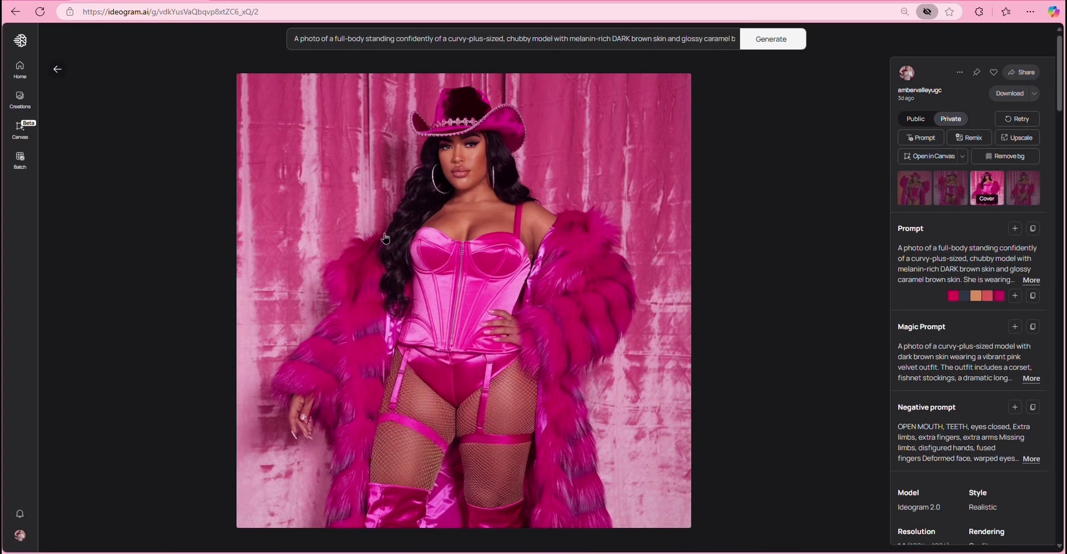
{"action": "left_click", "coordinate": [57, 69]}
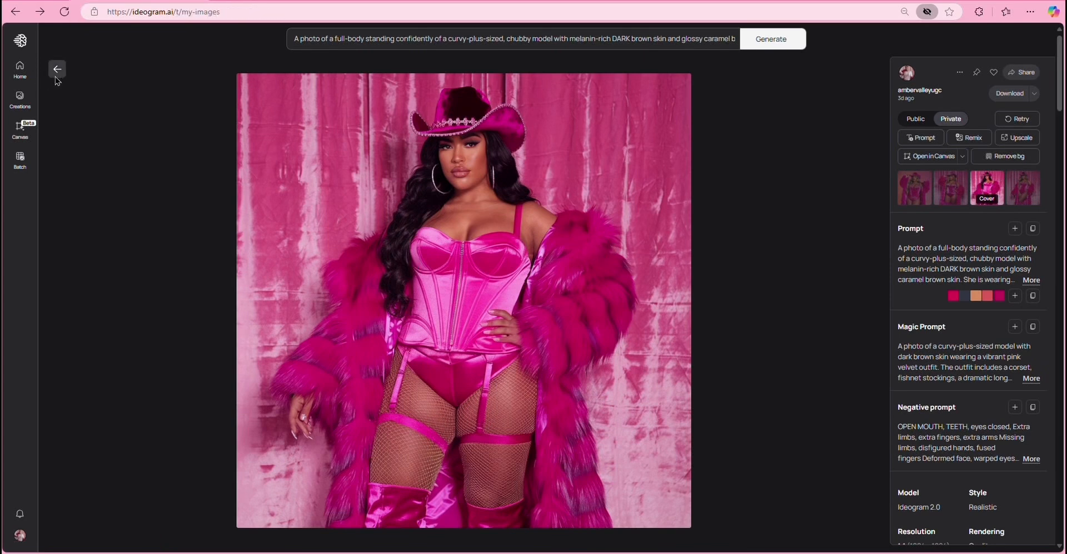
- Find the image with the cow-print cowboy hat further down Creations, view it, and return to the gallery
{"action": "scroll", "coordinate": [517, 395], "scroll_direction": "down", "scroll_amount": 4}
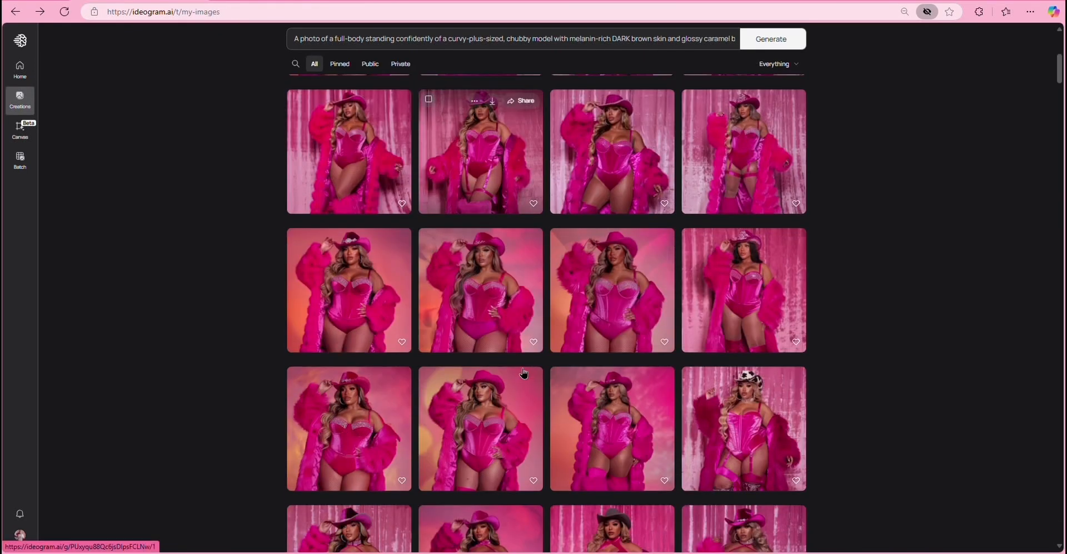
{"action": "scroll", "coordinate": [526, 367], "scroll_direction": "down", "scroll_amount": 4}
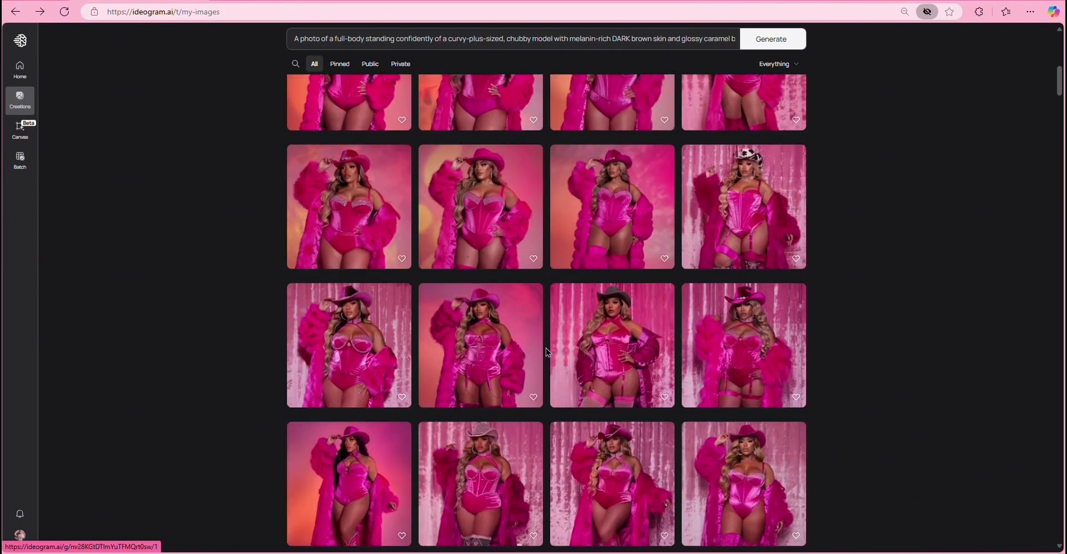
{"action": "left_click", "coordinate": [741, 228]}
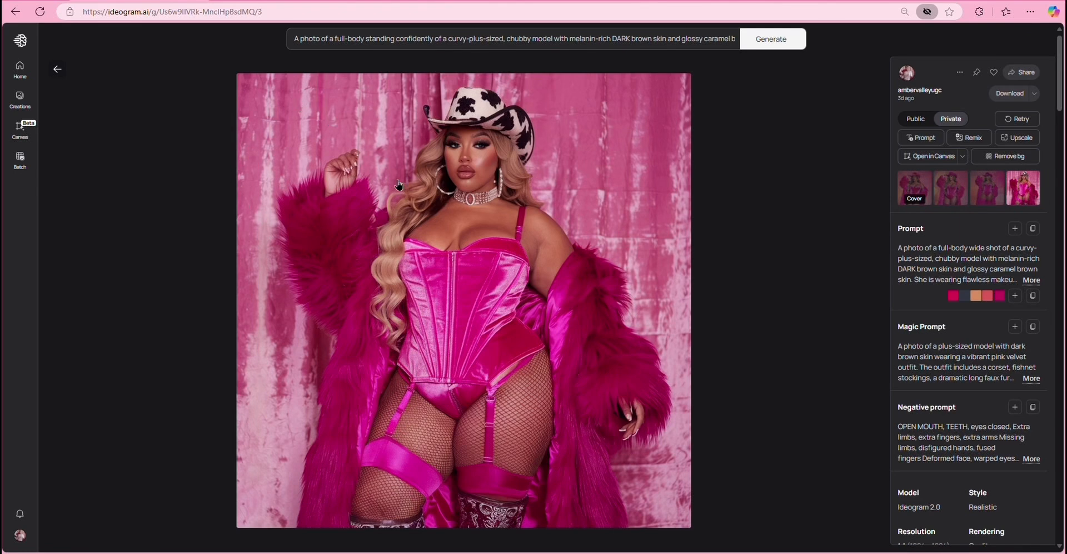
{"action": "left_click", "coordinate": [57, 70]}
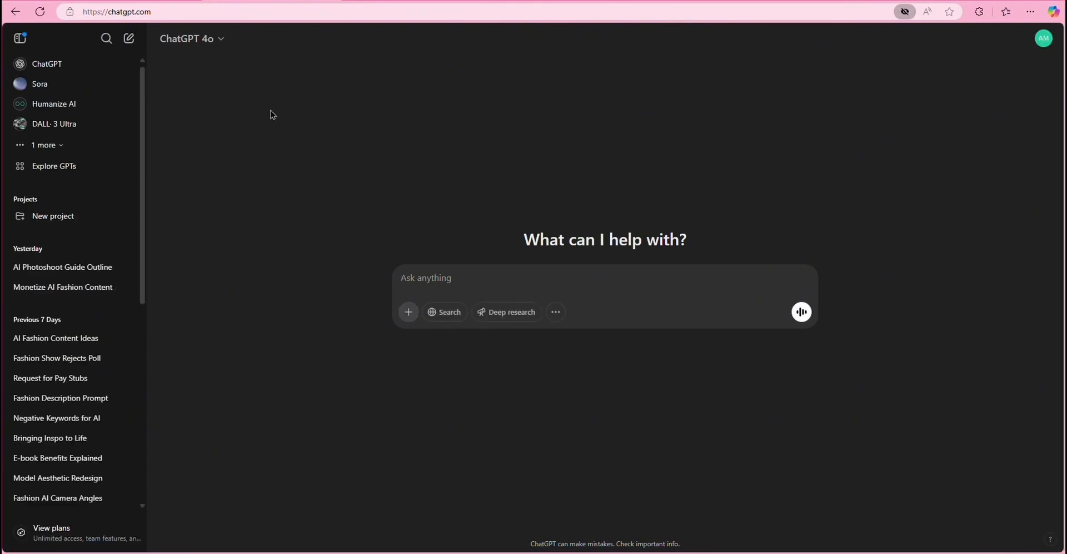
- In ChatGPT, attach the image of the model in a purple bodysuit against purple flowers from the Downloads folder
{"action": "left_click", "coordinate": [409, 312]}
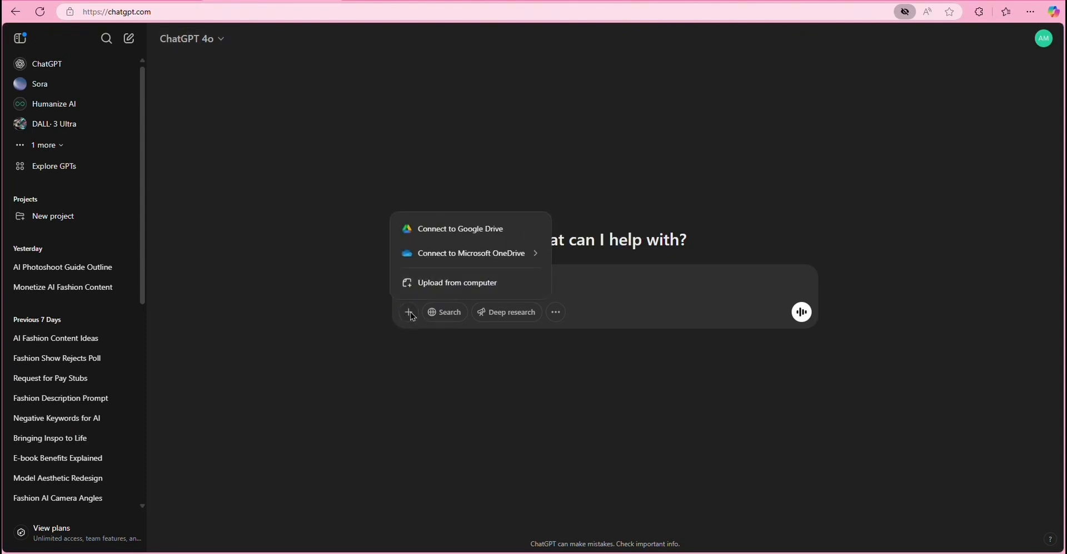
{"action": "left_click", "coordinate": [434, 280]}
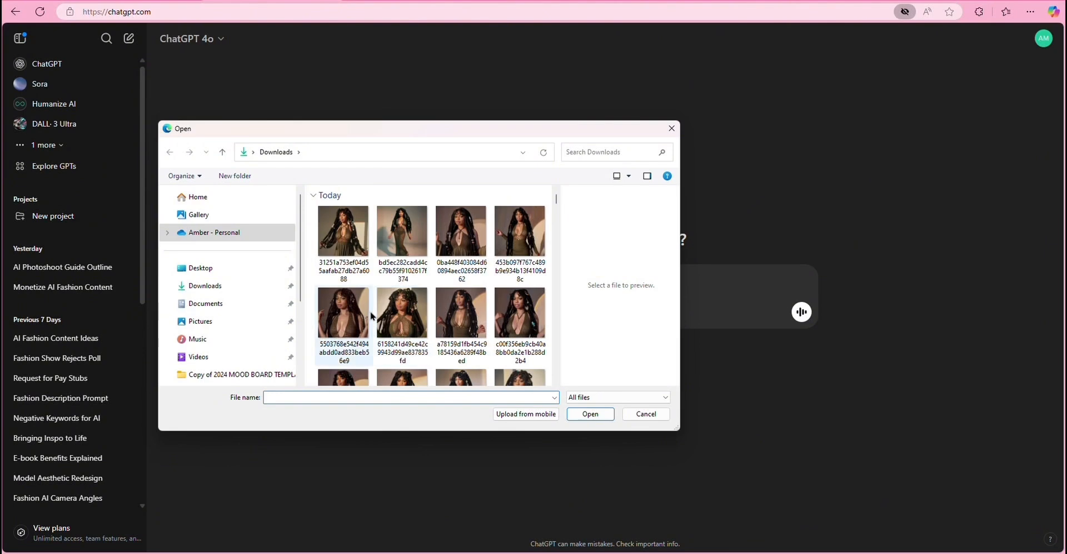
{"action": "scroll", "coordinate": [409, 280], "scroll_direction": "down", "scroll_amount": 5}
{"action": "scroll", "coordinate": [406, 279], "scroll_direction": "down", "scroll_amount": 3}
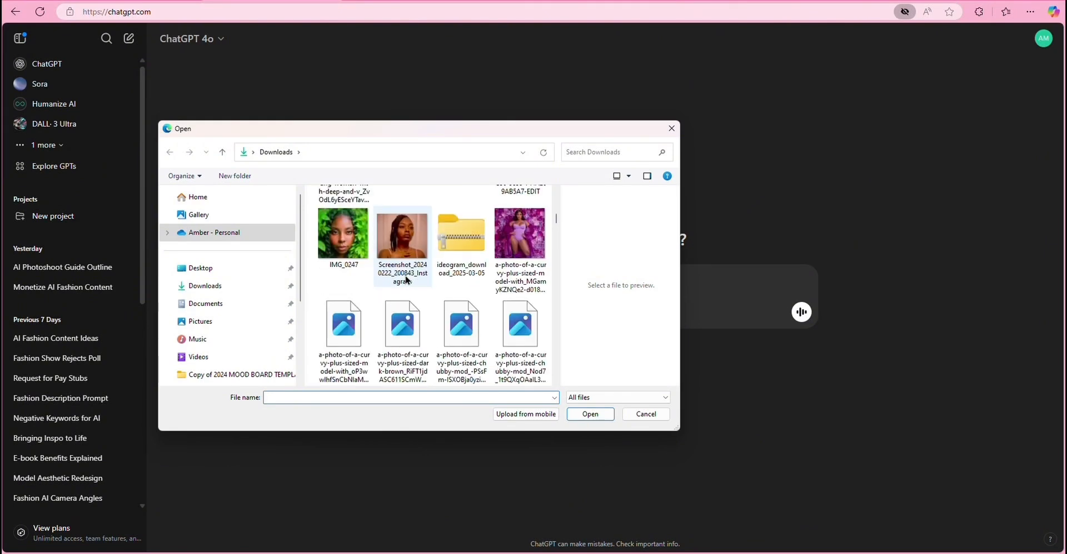
{"action": "left_click", "coordinate": [456, 350]}
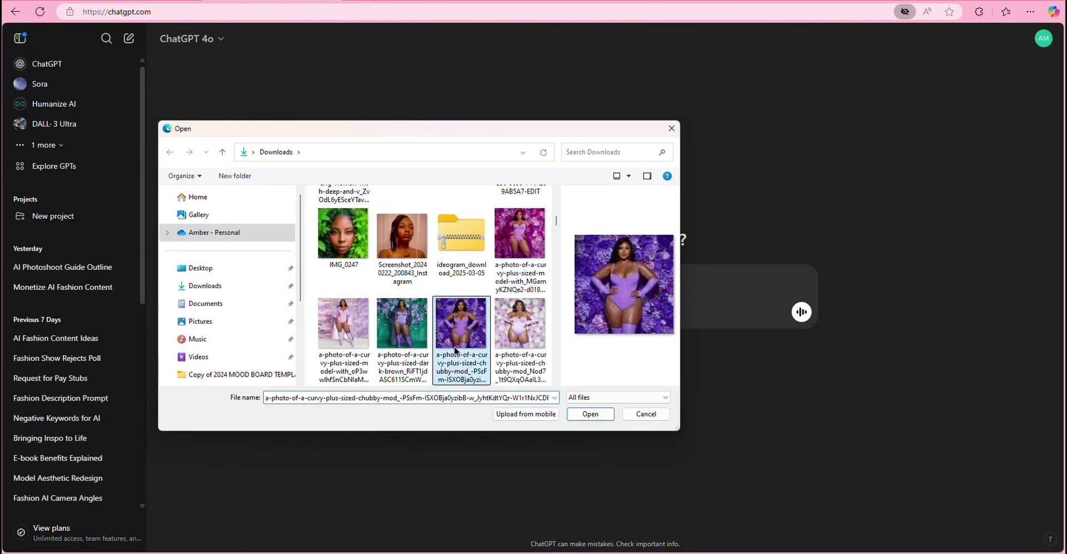
{"action": "left_click", "coordinate": [590, 413]}
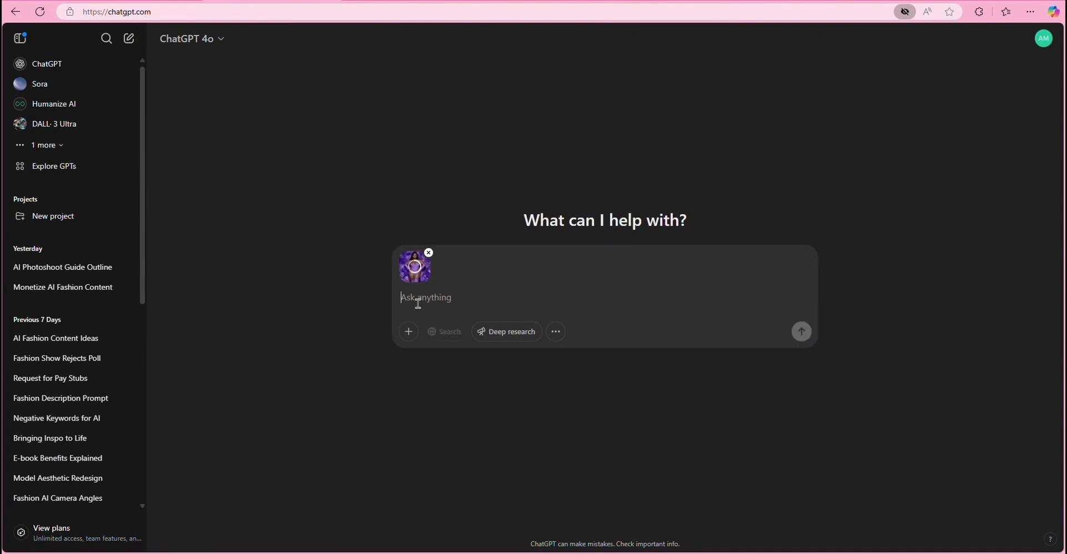
- Send the request "create prompt for this image and change the color and hairstyle" with the attached image
{"action": "type", "text": "create pr"}
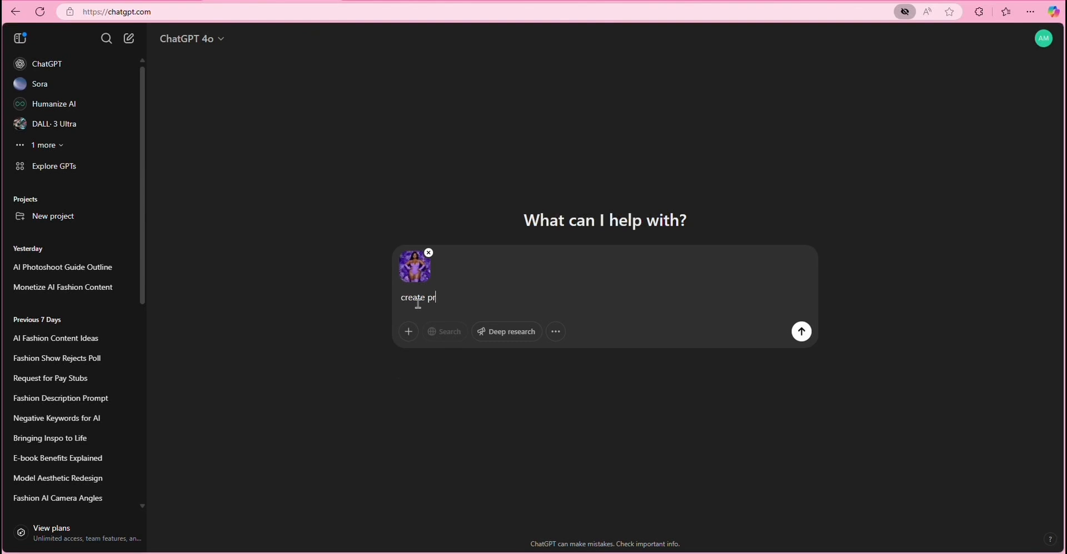
{"action": "type", "text": "ompt for this image ands"}
{"action": "type", "text": "hange the"}
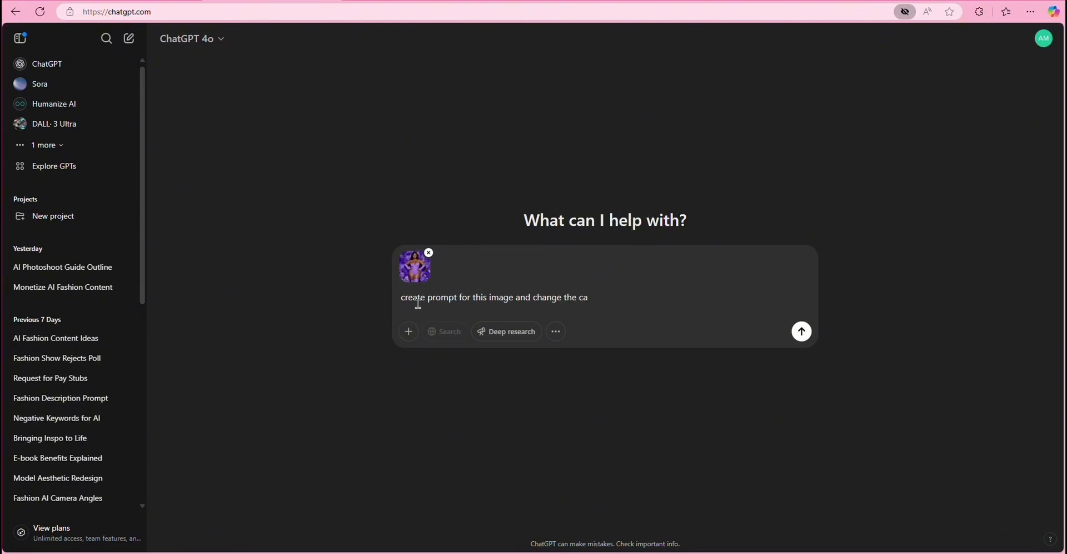
{"action": "type", "text": " color and hairstyle"}
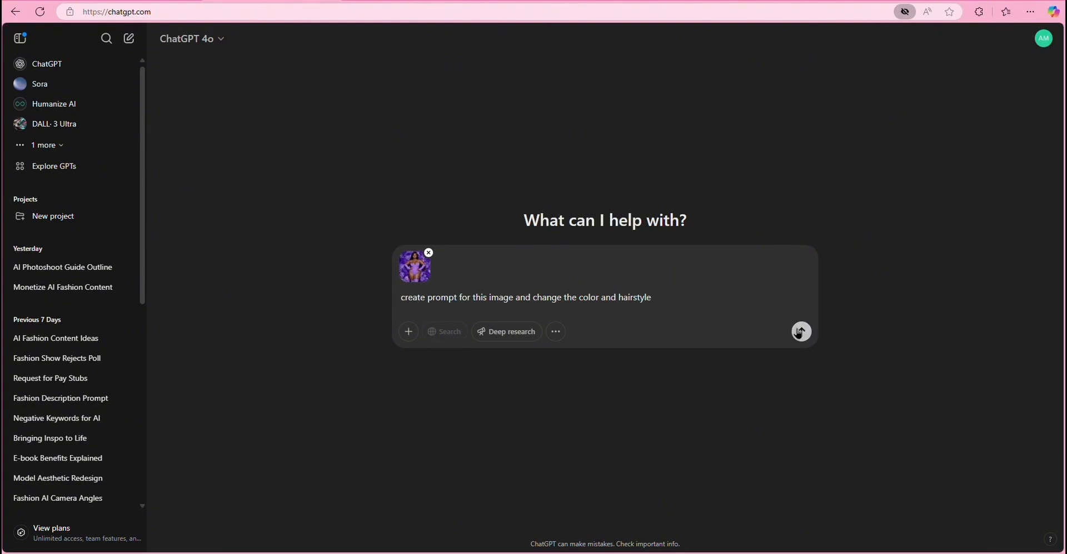
{"action": "left_click", "coordinate": [800, 332]}
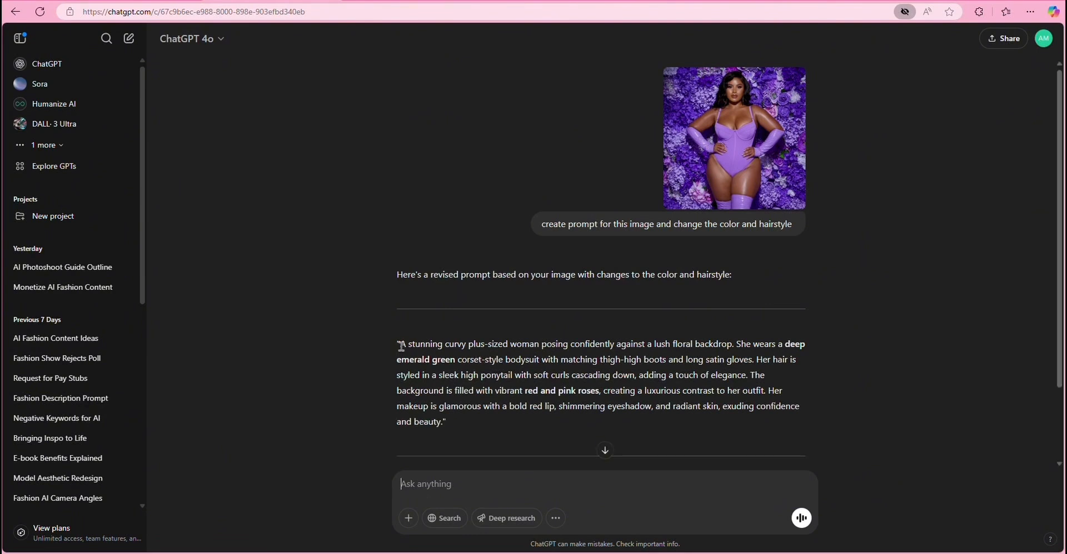
- Copy the revised prompt text from "A stunning" to "confidence and beauty" and switch back to Ideogram
{"action": "left_click_drag", "start_coordinate": [402, 346], "coordinate": [443, 422]}
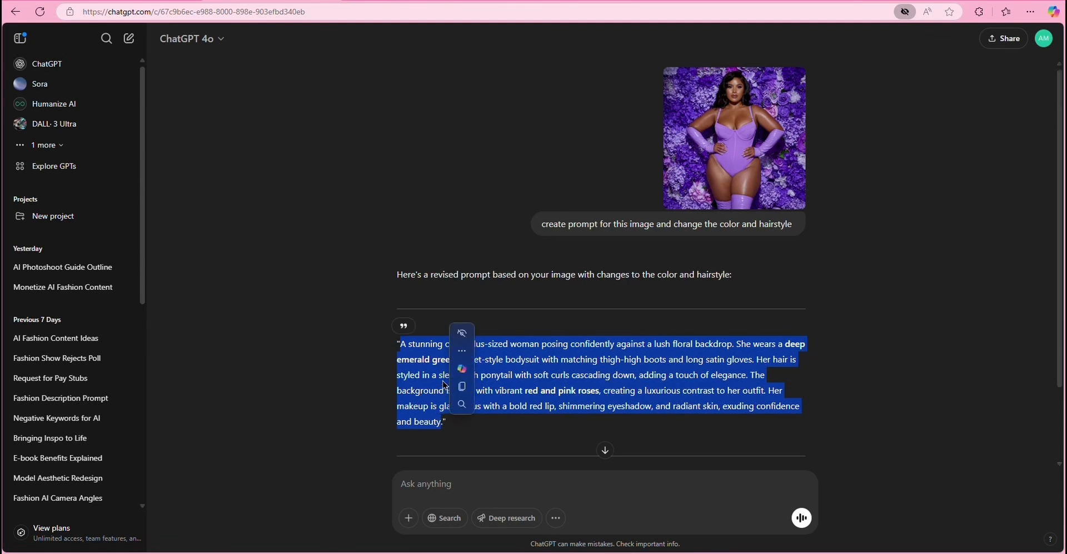
{"action": "left_click", "coordinate": [468, 393]}
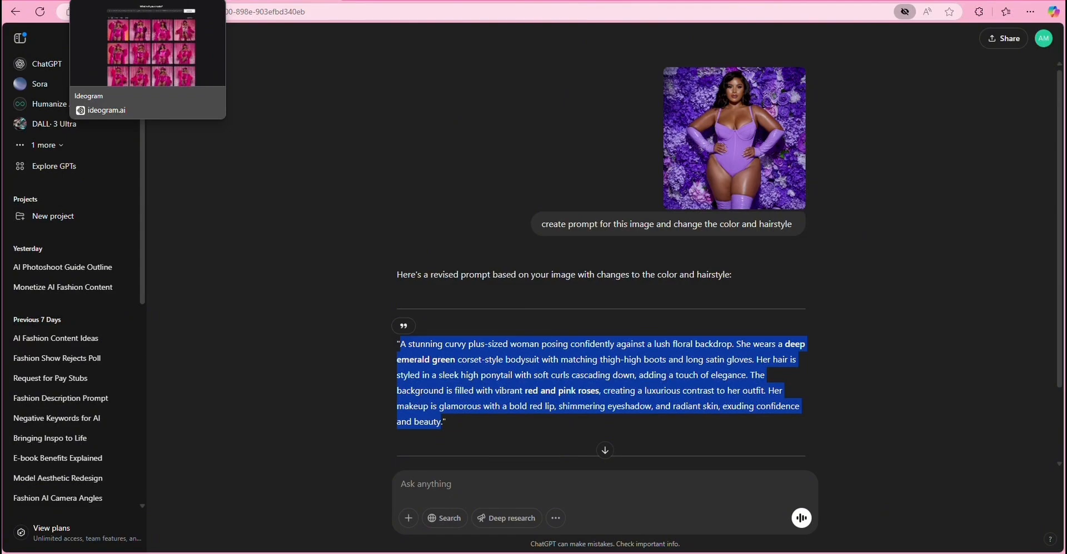
{"action": "left_click", "coordinate": [139, 2]}
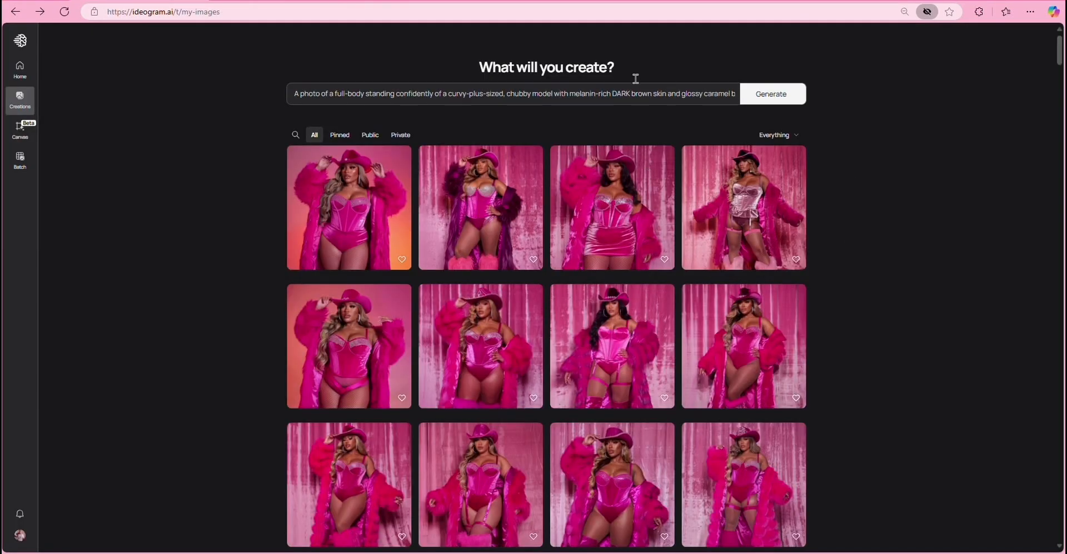
- Replace the prompt text after "She is wearing flawless makeup." with the copied description and apply the spelling suggestion "makeup. A"
{"action": "left_click", "coordinate": [681, 99]}
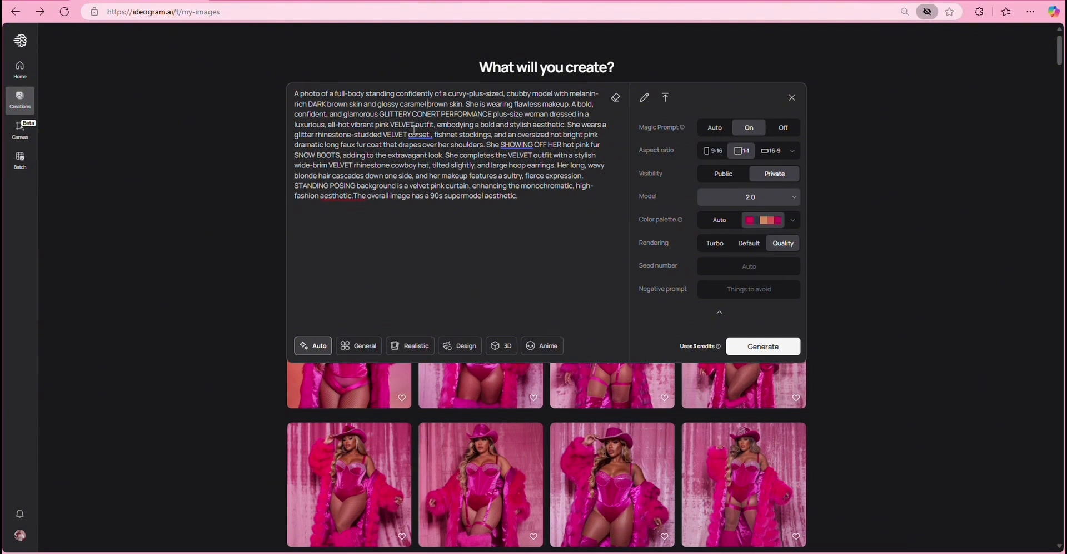
{"action": "double_click", "coordinate": [470, 105]}
{"action": "left_click", "coordinate": [578, 104]}
{"action": "left_click_drag", "start_coordinate": [571, 104], "coordinate": [605, 215]}
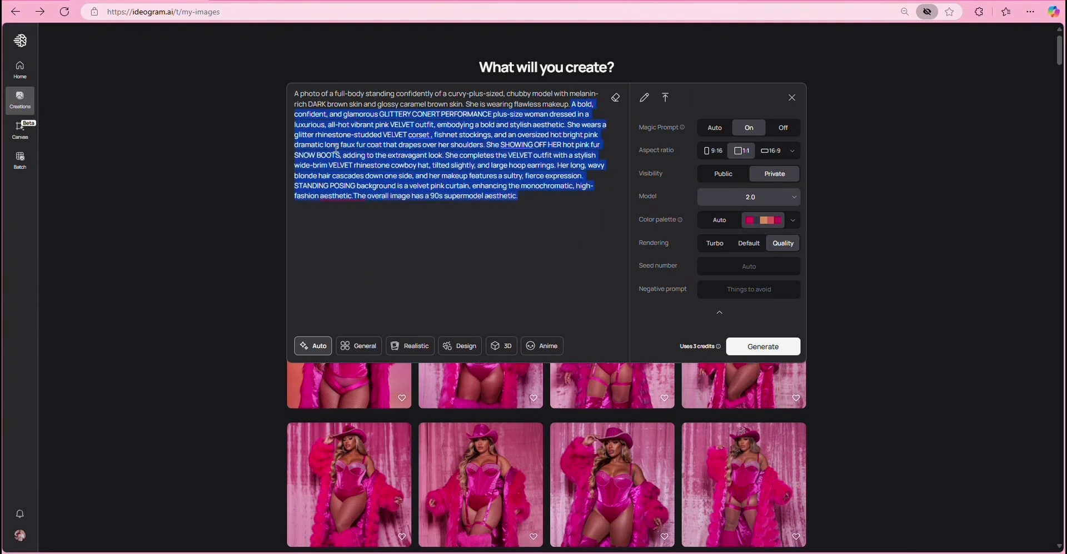
{"action": "right_click", "coordinate": [406, 148]}
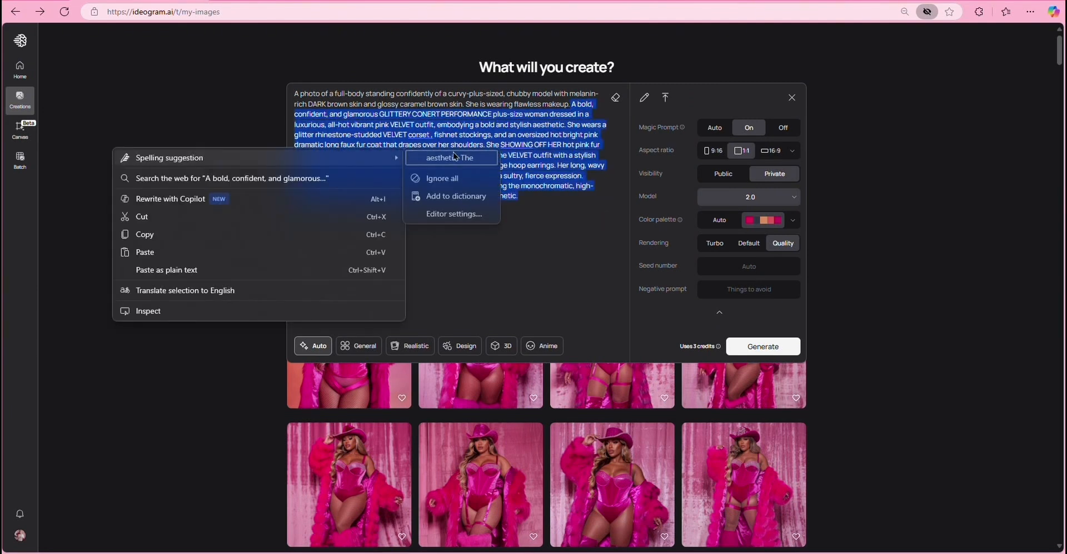
{"action": "left_click", "coordinate": [190, 253]}
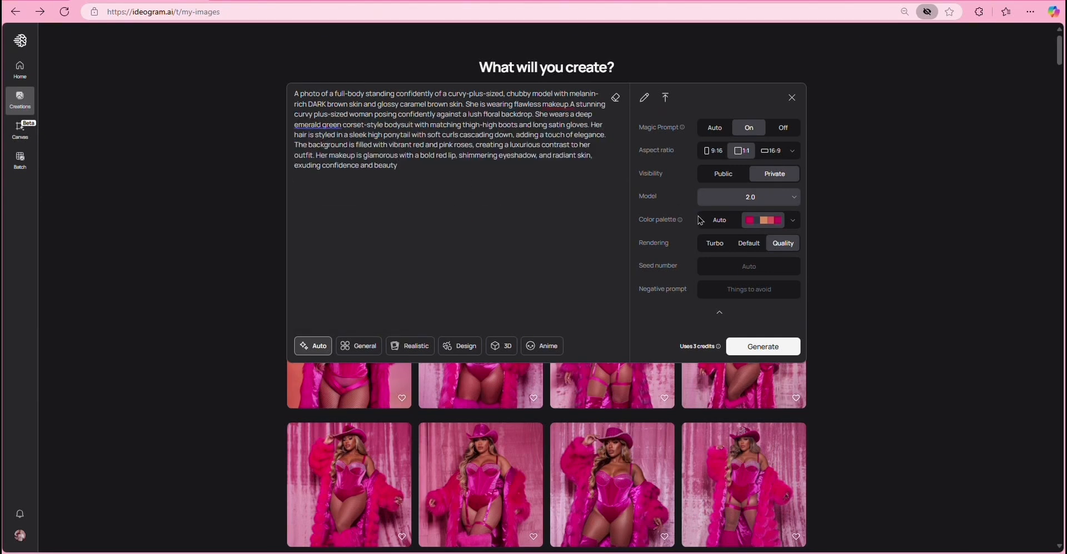
{"action": "right_click", "coordinate": [565, 104]}
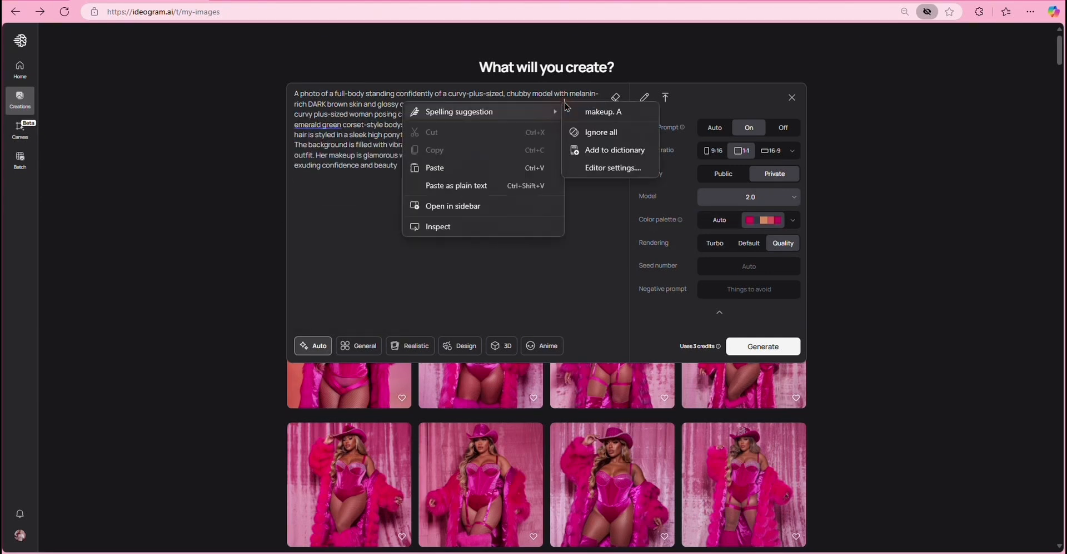
{"action": "left_click", "coordinate": [601, 115]}
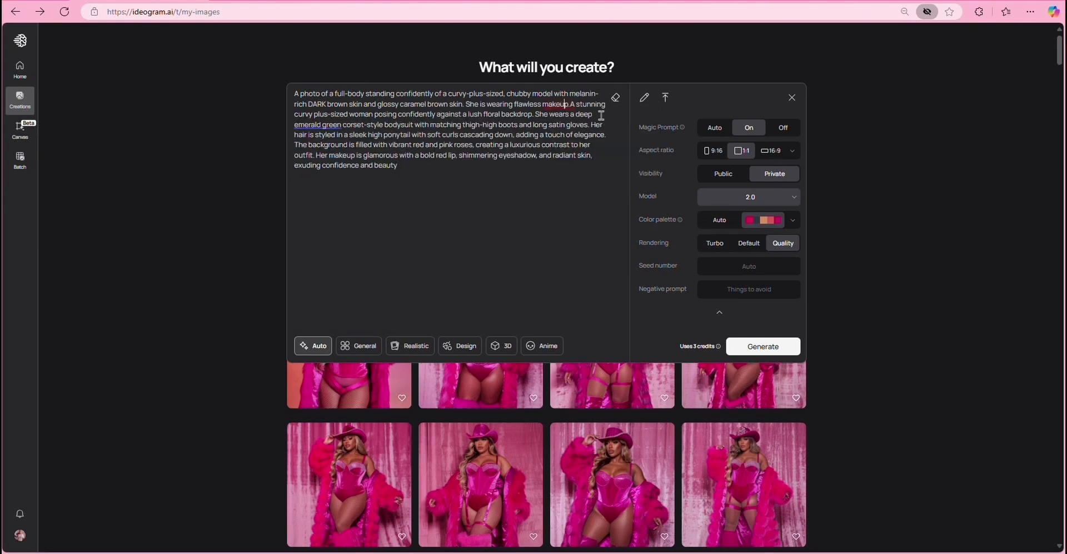
- Apply the spelling suggestion "emerald, green" in the prompt and generate the images
{"action": "right_click", "coordinate": [323, 122]}
{"action": "left_click", "coordinate": [341, 149]}
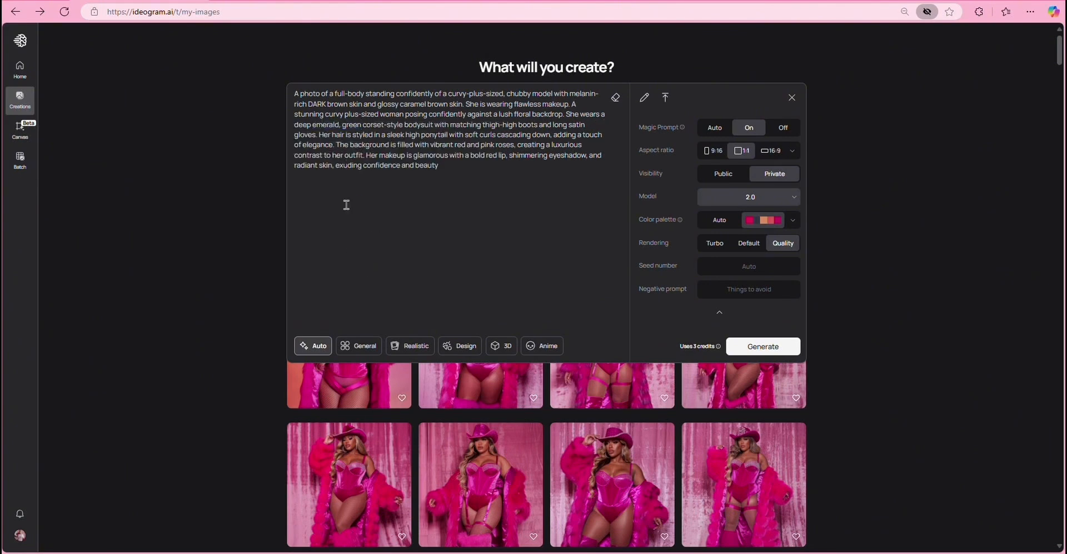
{"action": "scroll", "coordinate": [484, 198], "scroll_direction": "down", "scroll_amount": 2}
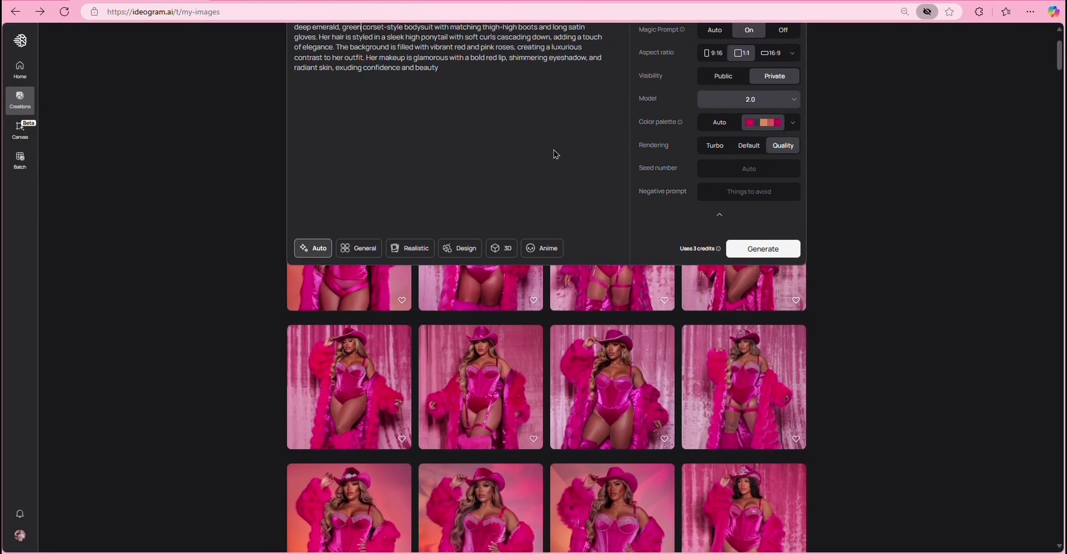
{"action": "scroll", "coordinate": [556, 154], "scroll_direction": "up", "scroll_amount": 2}
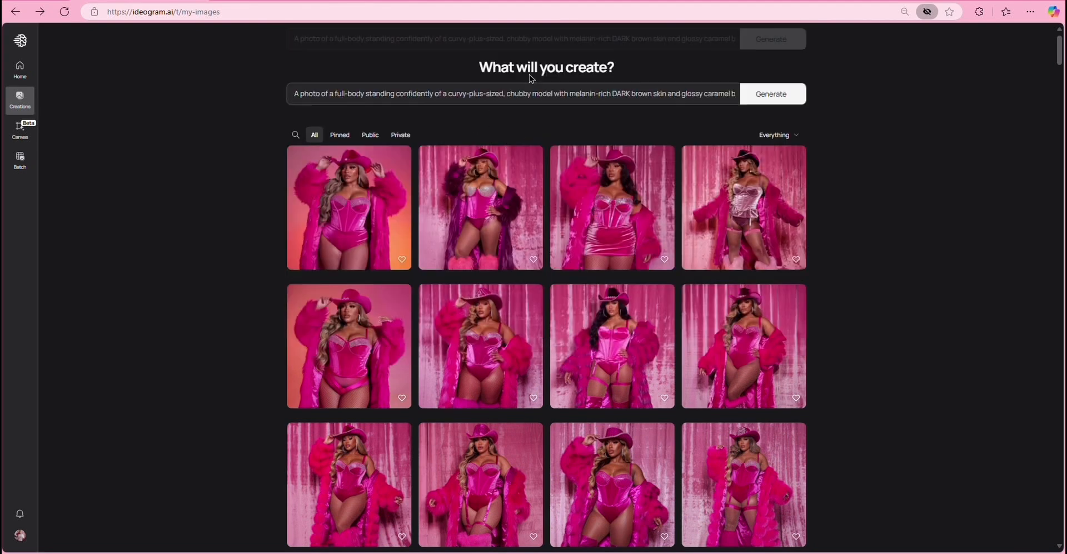
{"action": "left_click", "coordinate": [612, 92]}
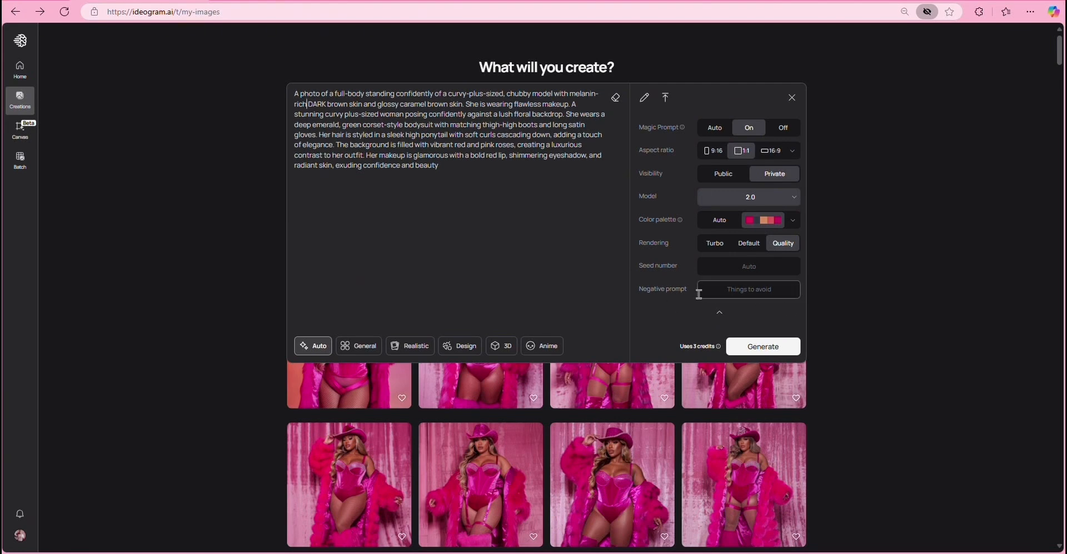
{"action": "left_click", "coordinate": [749, 347]}
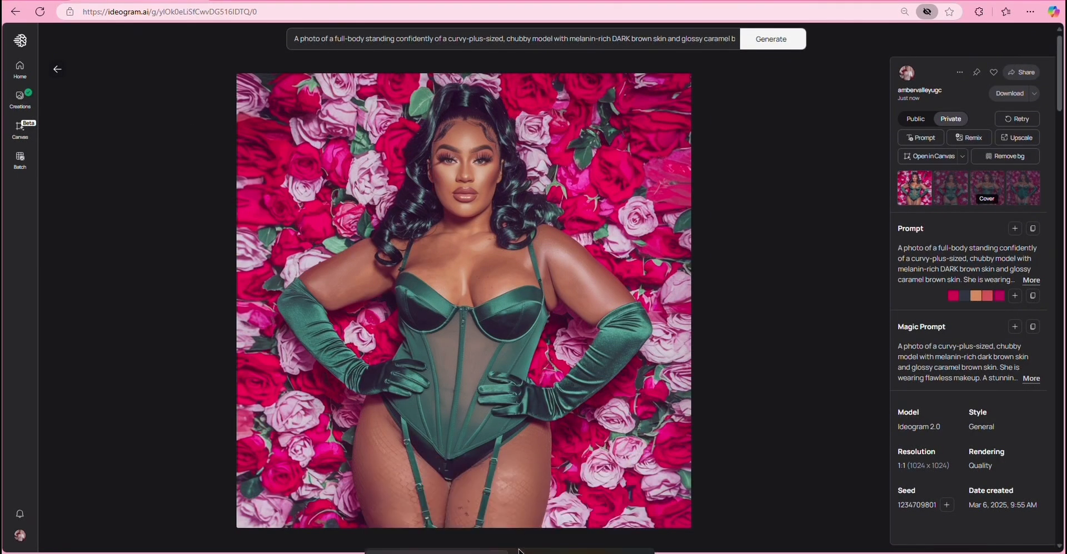
- View the second, third and fourth images of the new emerald bodysuit generation
{"action": "left_click", "coordinate": [946, 183]}
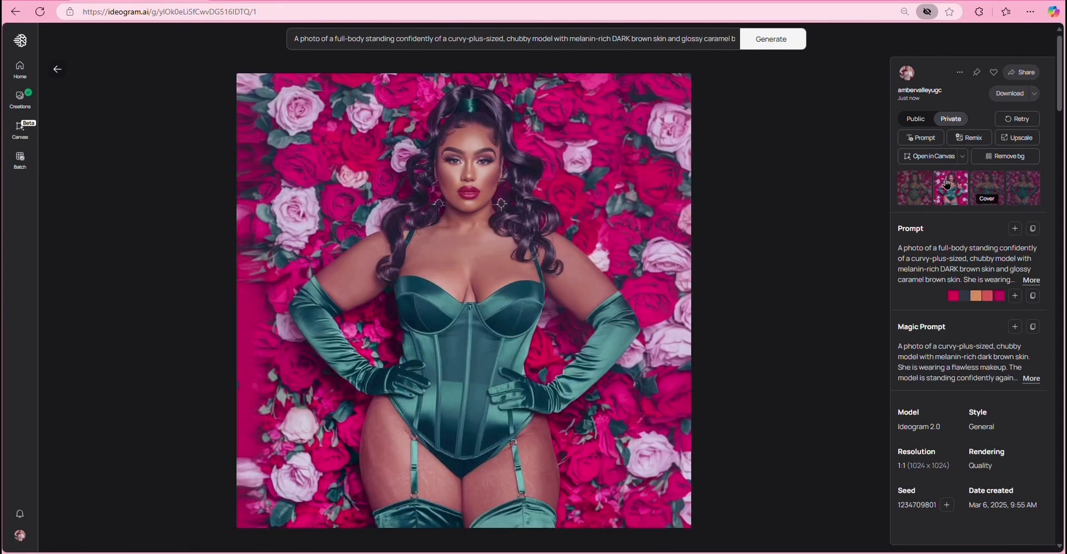
{"action": "left_click", "coordinate": [984, 189]}
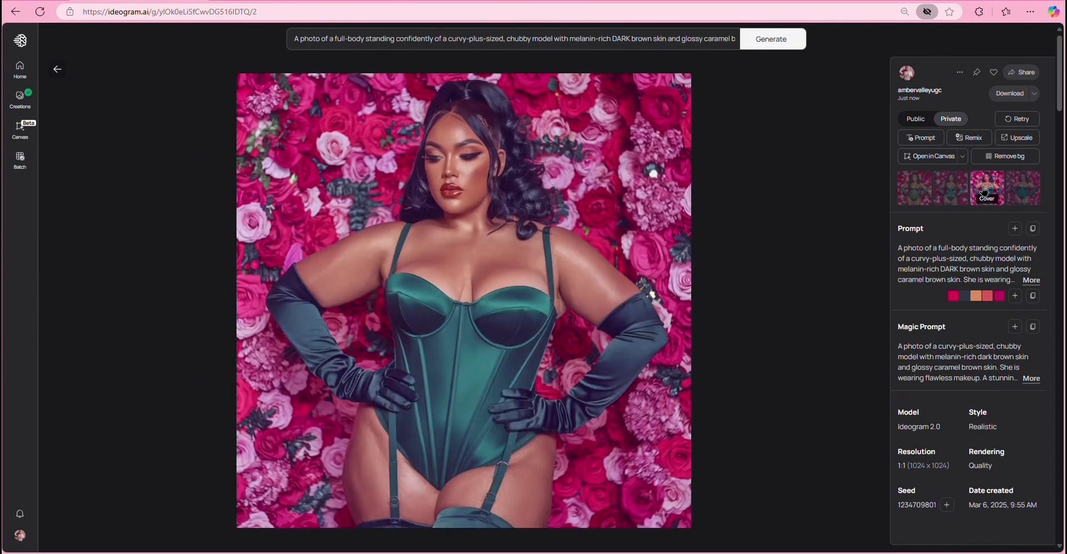
{"action": "left_click", "coordinate": [1022, 195]}
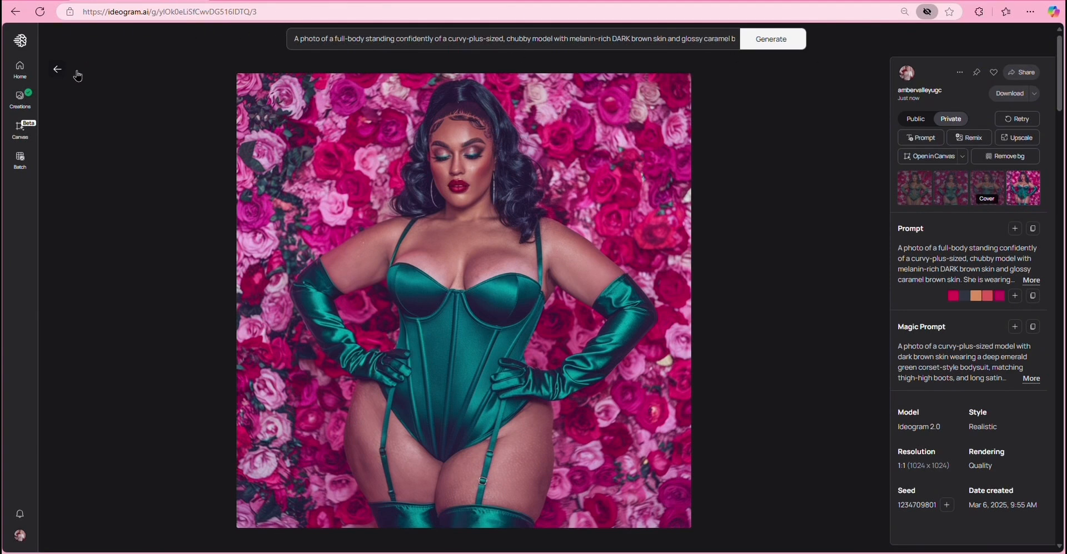
- Add the negative prompt from the created cowgirl image with the orange and pink background, and generate the emerald bodysuit prompt again
{"action": "left_click", "coordinate": [22, 100]}
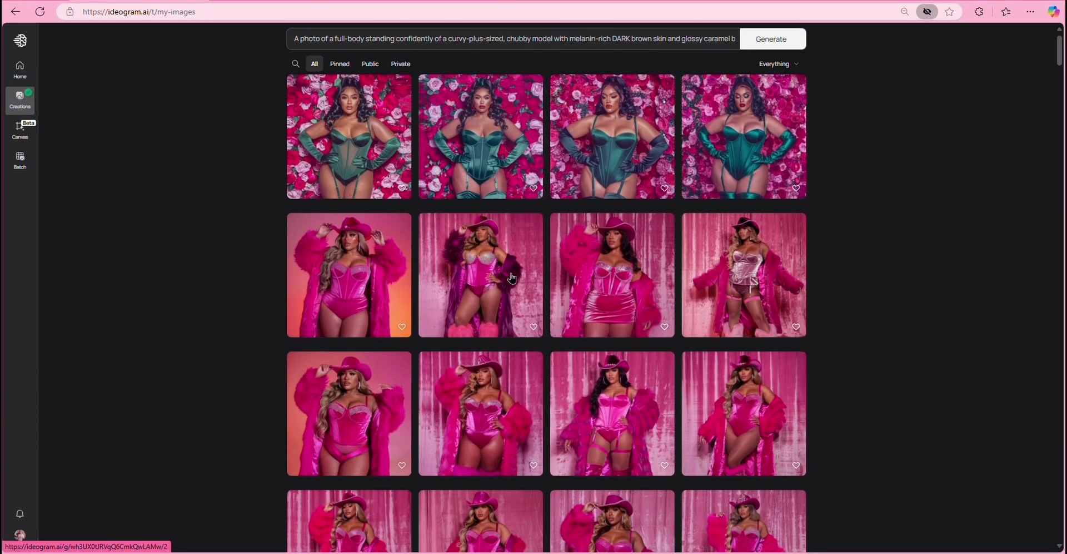
{"action": "left_click", "coordinate": [348, 289]}
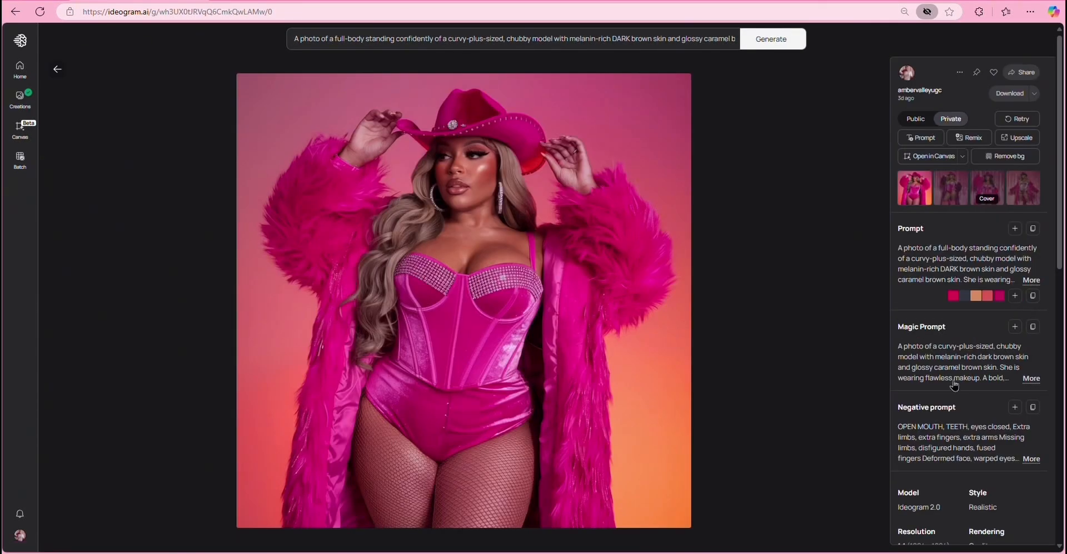
{"action": "left_click", "coordinate": [1015, 409]}
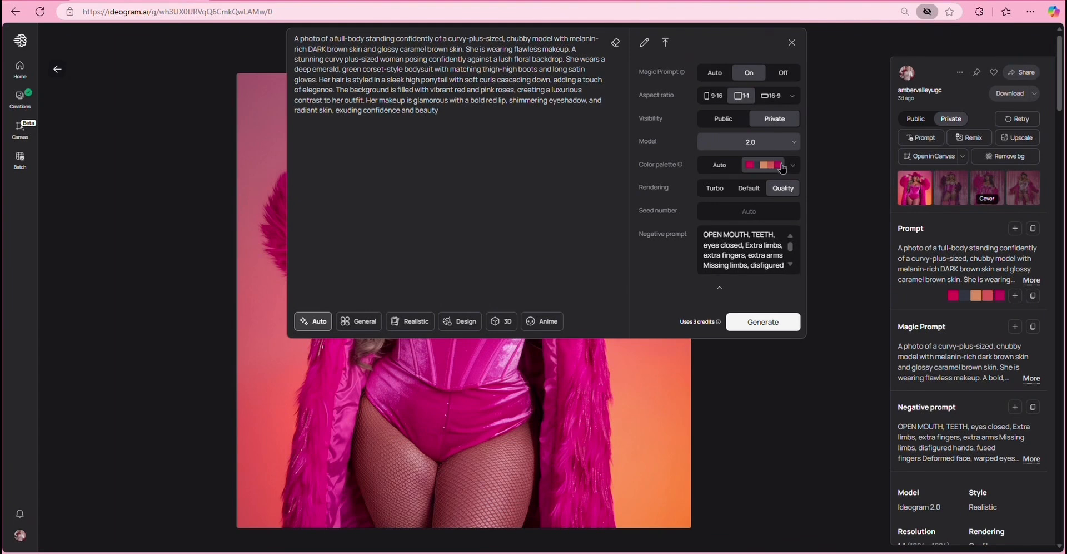
{"action": "left_click", "coordinate": [763, 322]}
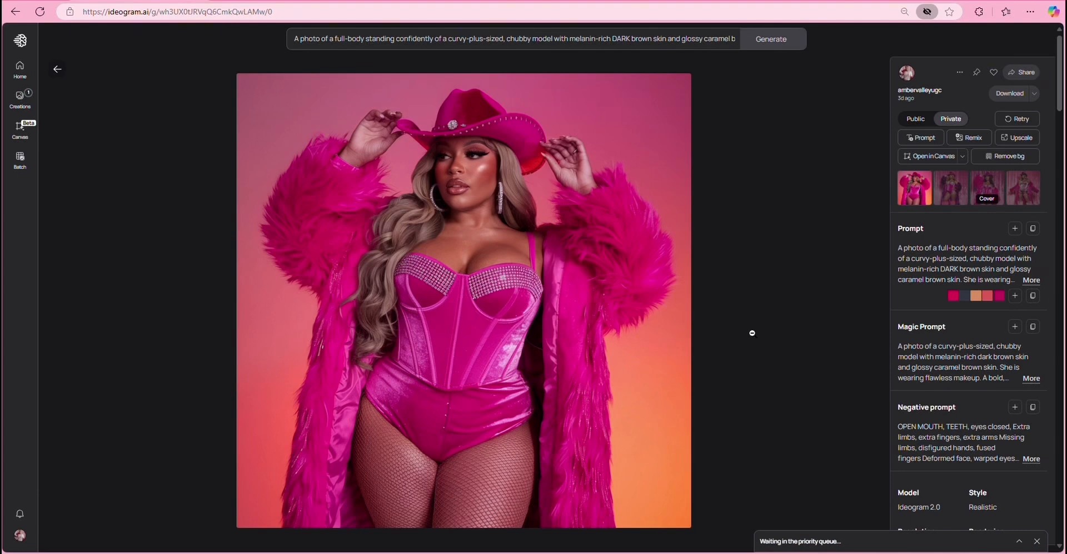
- Open the account's own profile and show its liked images
{"action": "left_click", "coordinate": [59, 78]}
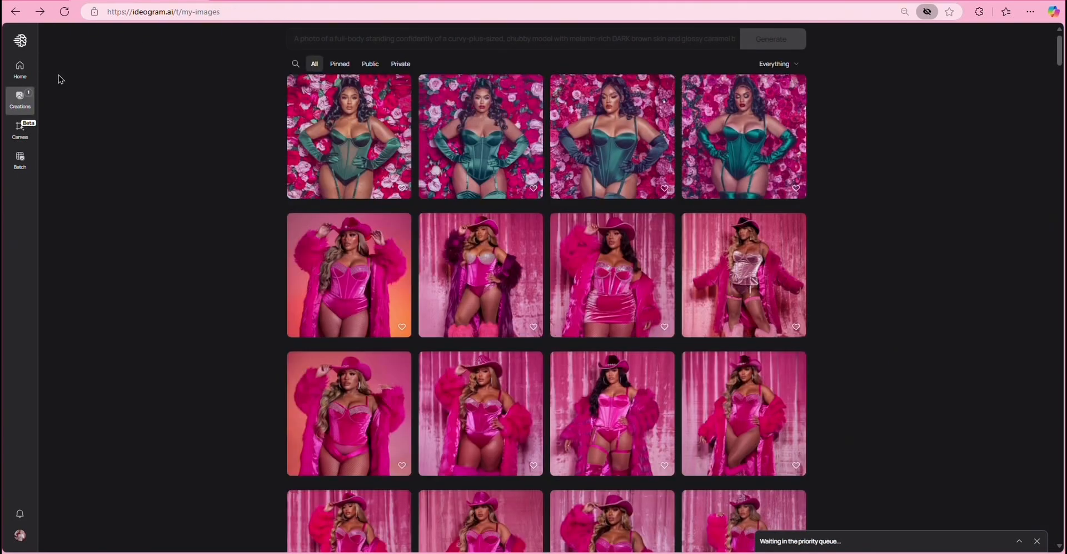
{"action": "left_click", "coordinate": [20, 536]}
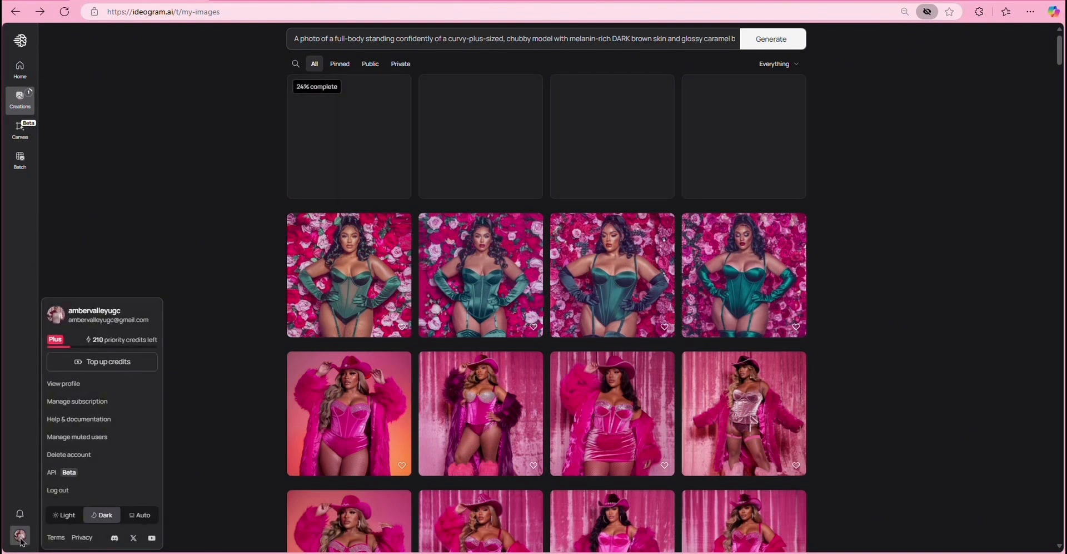
{"action": "left_click", "coordinate": [72, 385]}
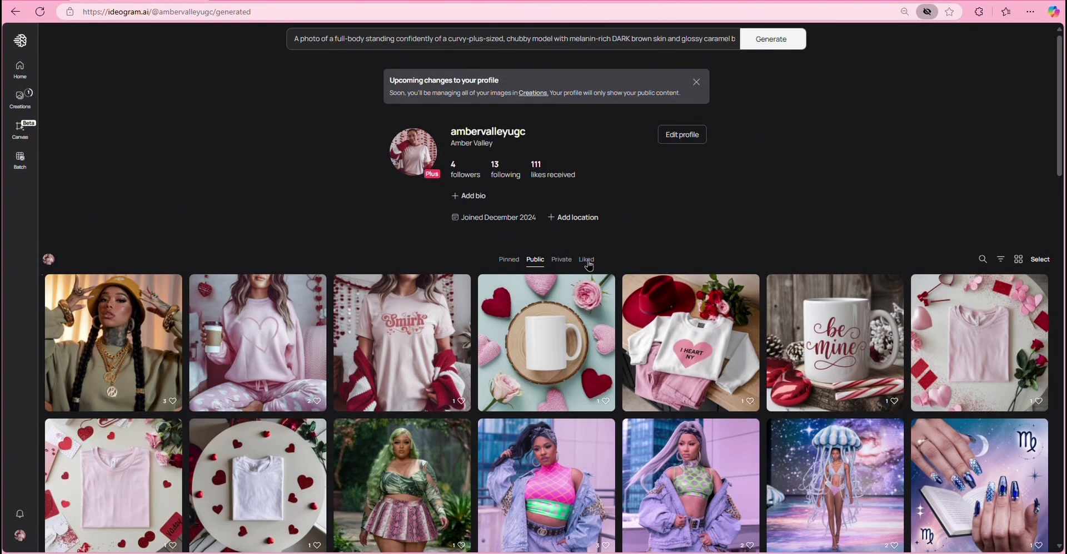
{"action": "left_click", "coordinate": [587, 259]}
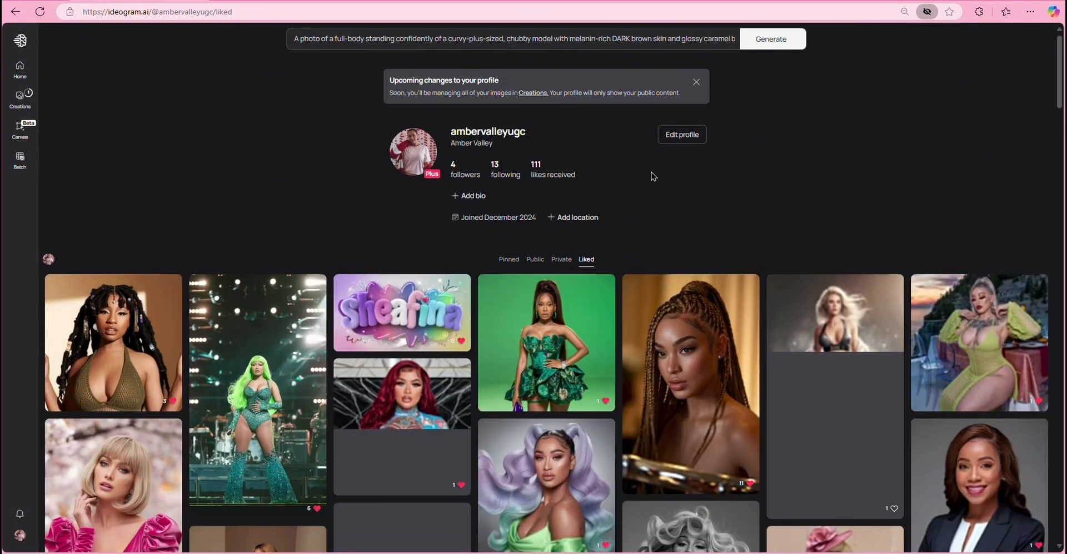
- Look through the gallery of liked images for pictures whose prompts could be reused
{"action": "scroll", "coordinate": [629, 147], "scroll_direction": "down", "scroll_amount": 5}
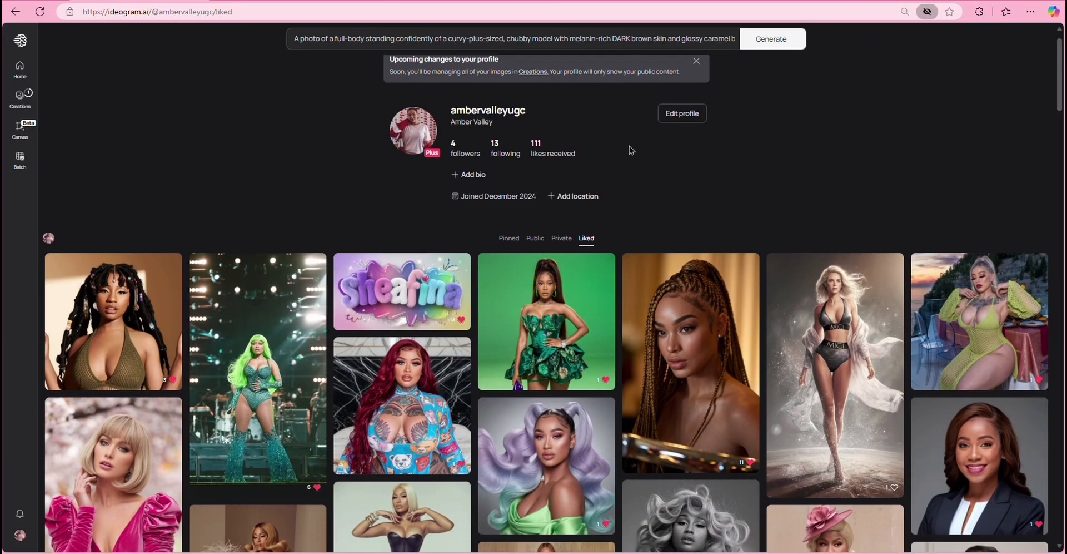
{"action": "scroll", "coordinate": [626, 160], "scroll_direction": "down", "scroll_amount": 4}
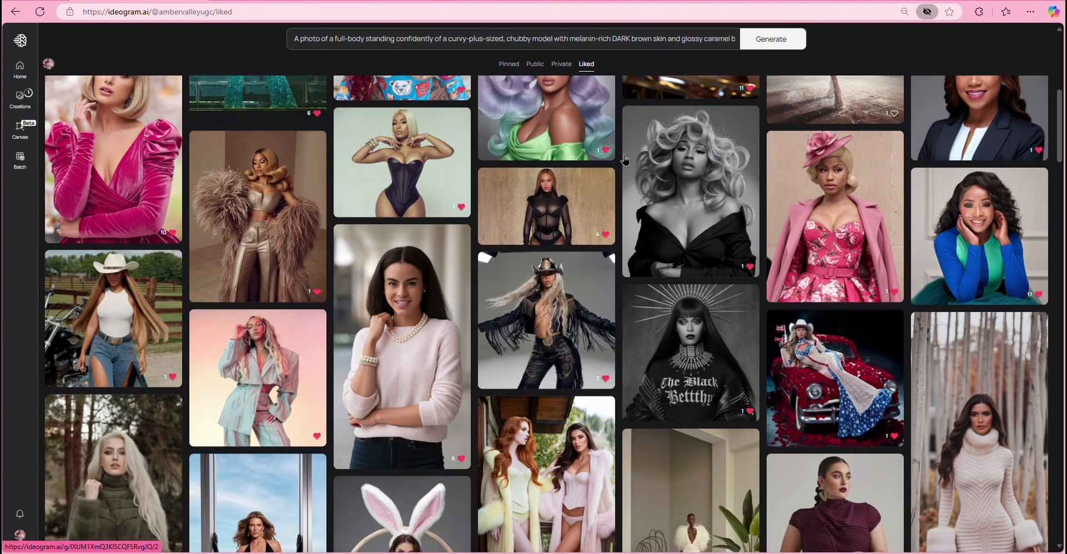
{"action": "scroll", "coordinate": [620, 183], "scroll_direction": "down", "scroll_amount": 5}
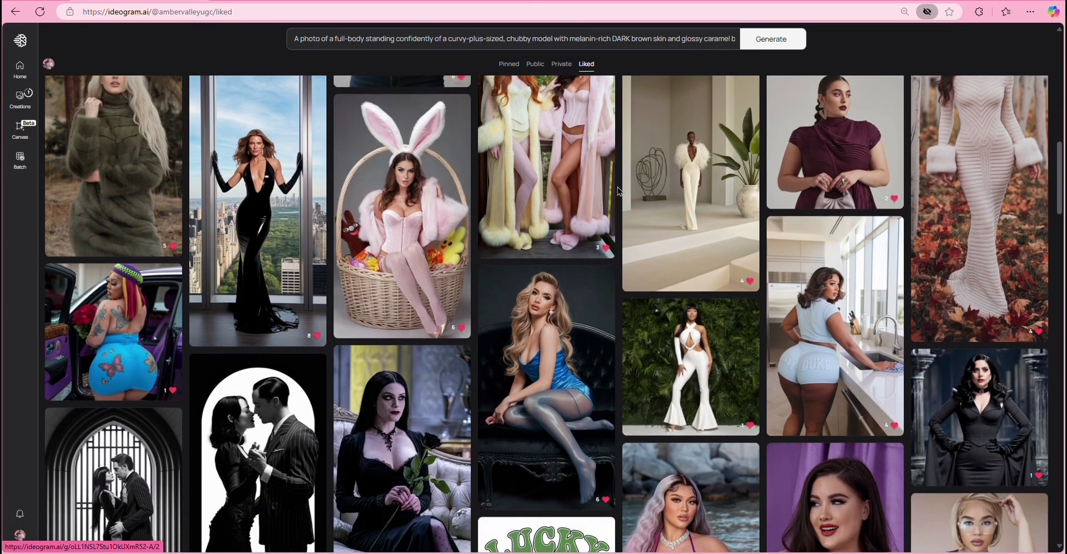
{"action": "scroll", "coordinate": [618, 190], "scroll_direction": "down", "scroll_amount": 3}
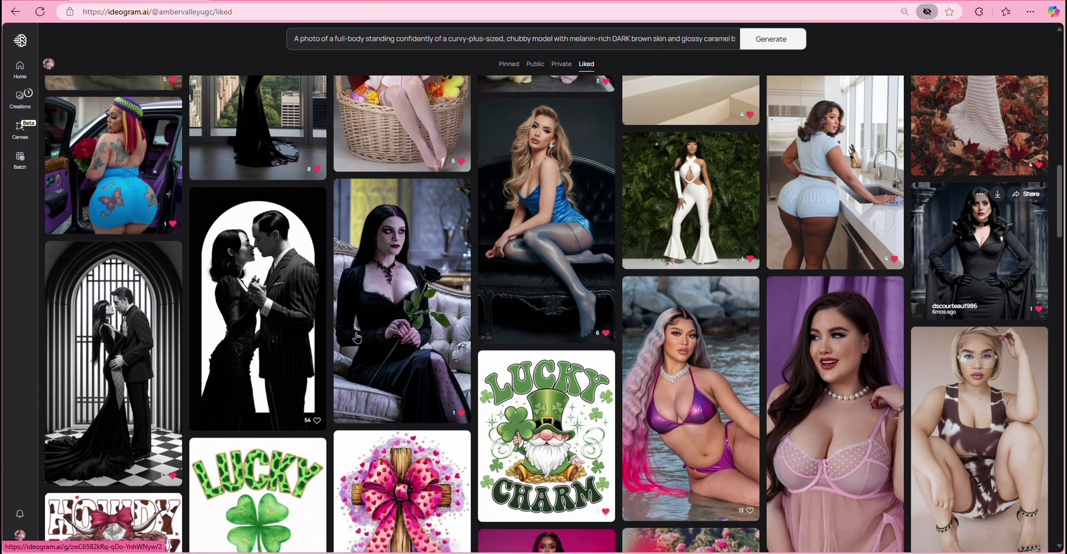
{"action": "scroll", "coordinate": [356, 337], "scroll_direction": "down", "scroll_amount": 5}
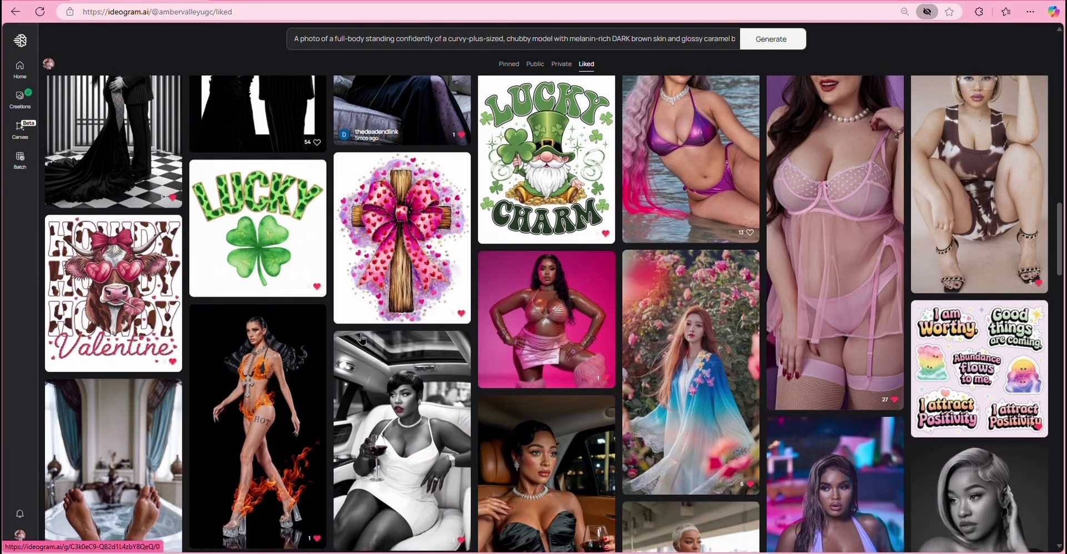
{"action": "scroll", "coordinate": [361, 339], "scroll_direction": "down", "scroll_amount": 4}
{"action": "scroll", "coordinate": [535, 370], "scroll_direction": "down", "scroll_amount": 1}
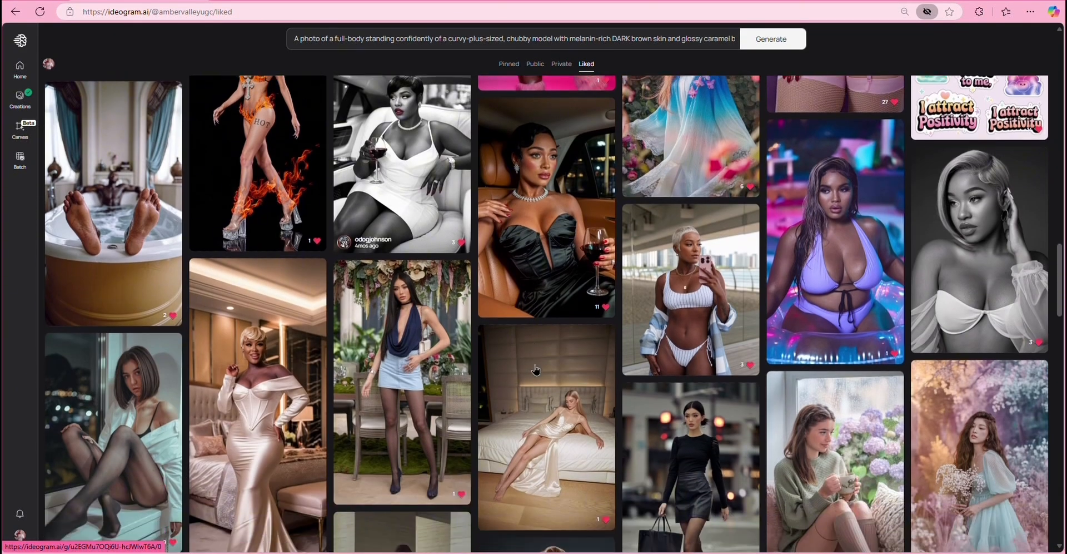
{"action": "scroll", "coordinate": [535, 370], "scroll_direction": "down", "scroll_amount": 2}
{"action": "scroll", "coordinate": [533, 368], "scroll_direction": "down", "scroll_amount": 3}
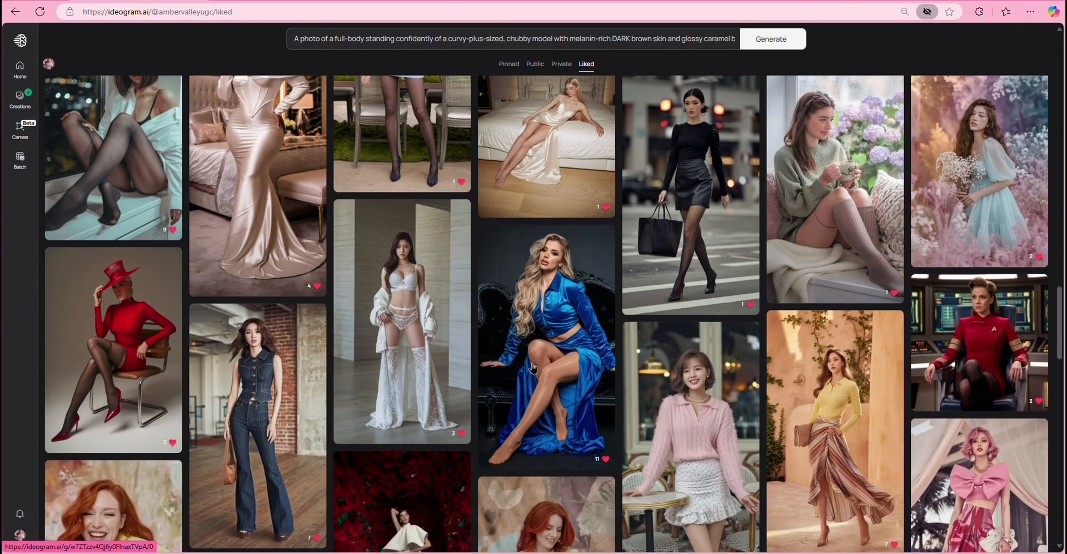
{"action": "scroll", "coordinate": [532, 366], "scroll_direction": "down", "scroll_amount": 5}
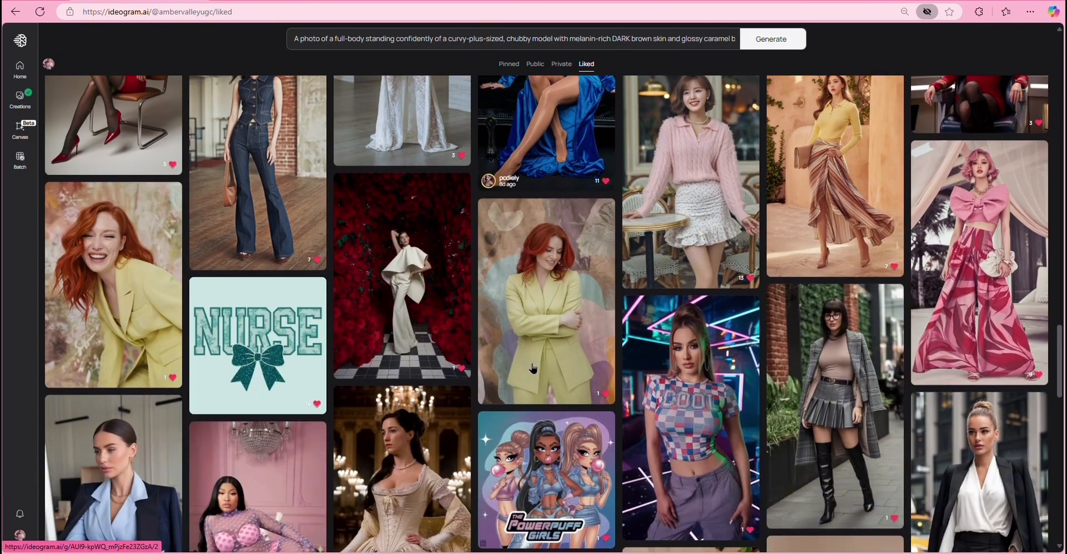
{"action": "scroll", "coordinate": [532, 367], "scroll_direction": "down", "scroll_amount": 2}
{"action": "scroll", "coordinate": [533, 366], "scroll_direction": "down", "scroll_amount": 3}
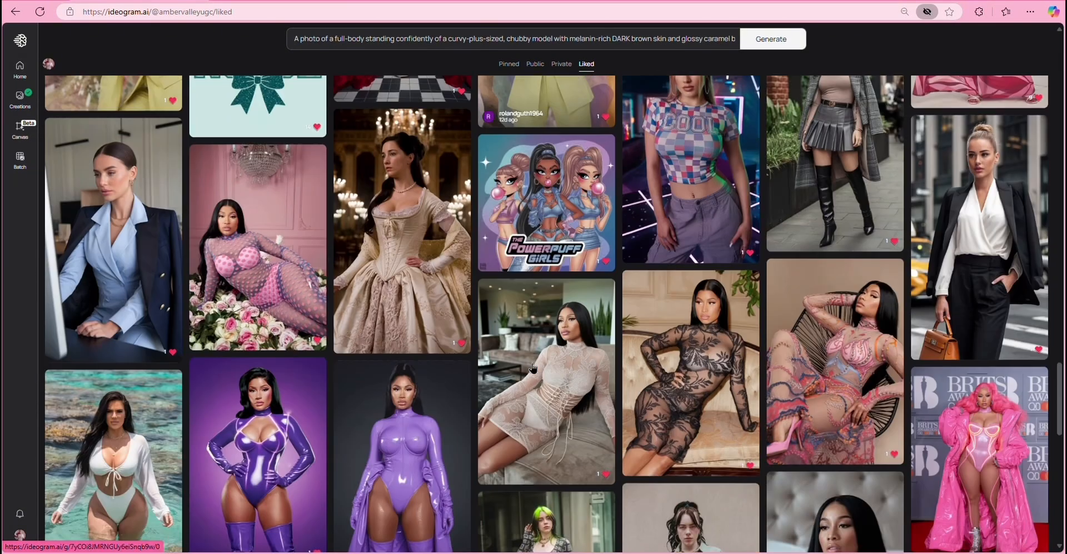
- Open the liked image of the woman in a black floral dress on a beige couch and load its prompt into the prompt box
{"action": "left_click", "coordinate": [692, 353]}
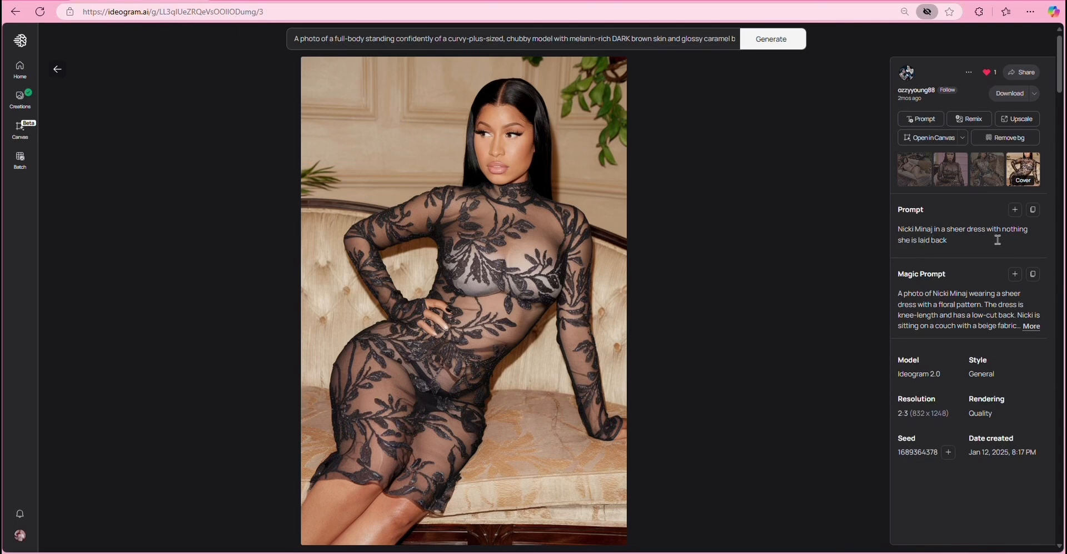
{"action": "left_click", "coordinate": [1014, 216]}
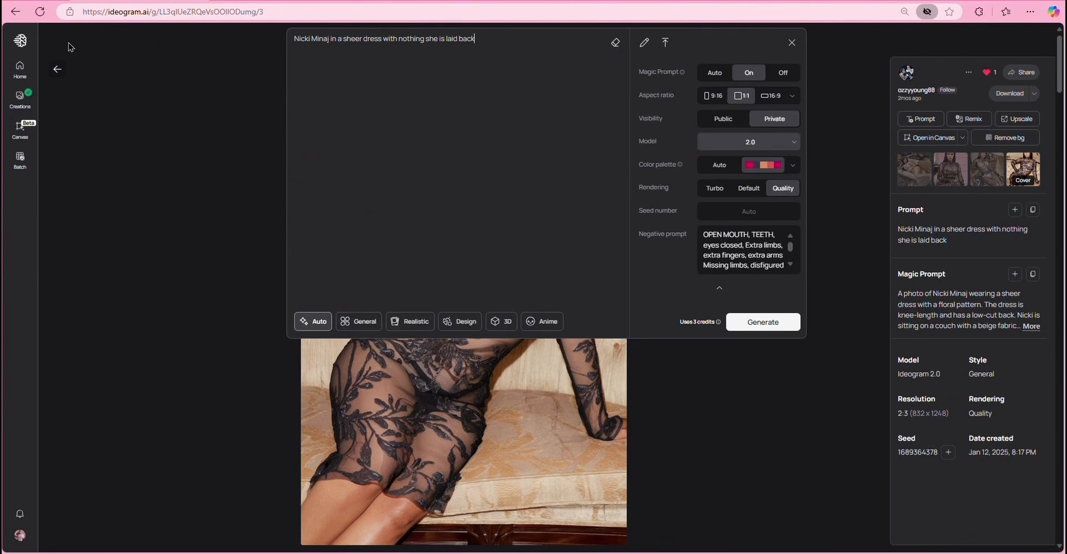
{"action": "left_click", "coordinate": [58, 71]}
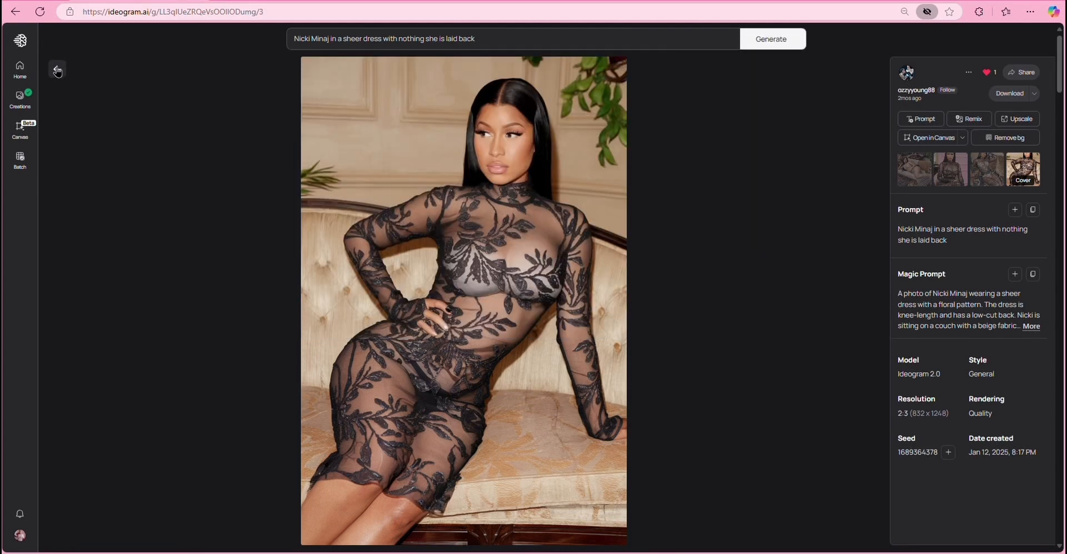
- Return to the creations and view all four images of the newest emerald bodysuit generation
{"action": "left_click", "coordinate": [29, 95]}
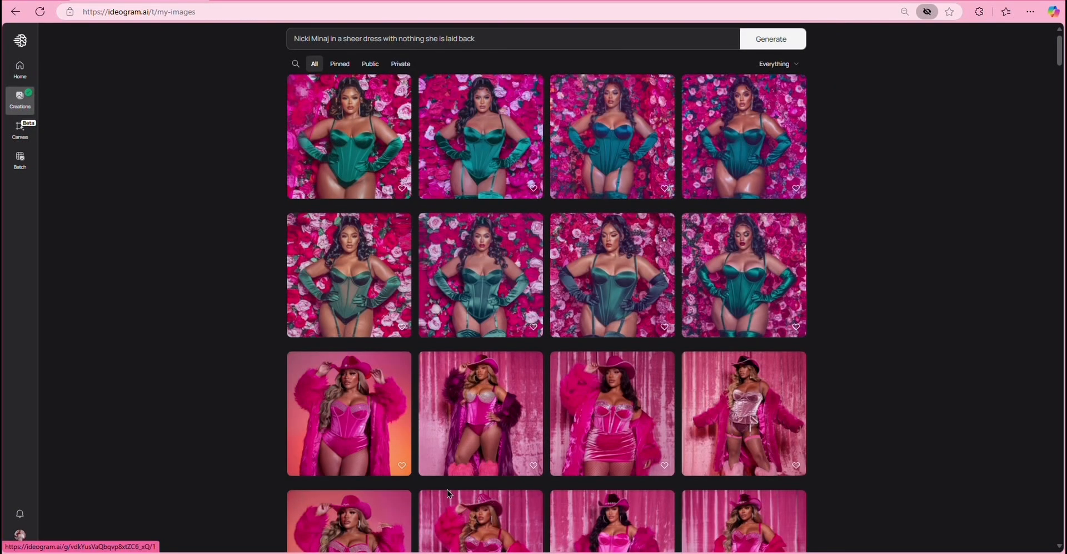
{"action": "left_click", "coordinate": [335, 126]}
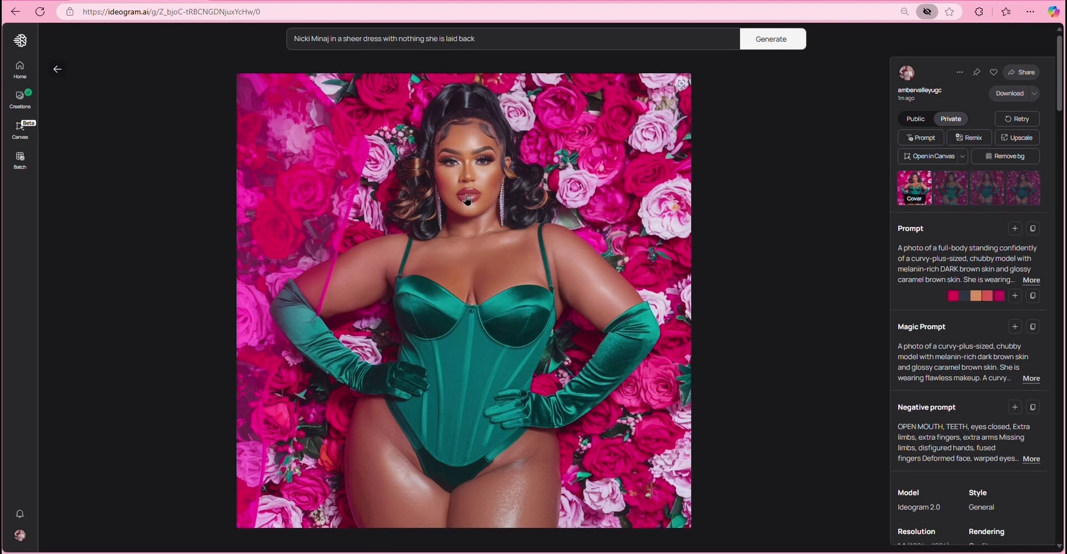
{"action": "left_click", "coordinate": [942, 193]}
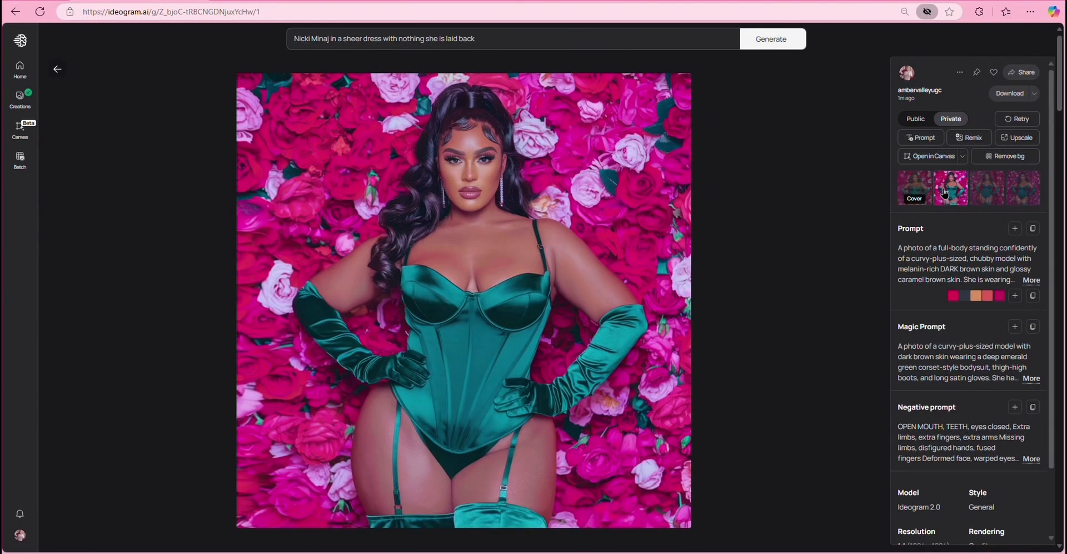
{"action": "left_click", "coordinate": [985, 195]}
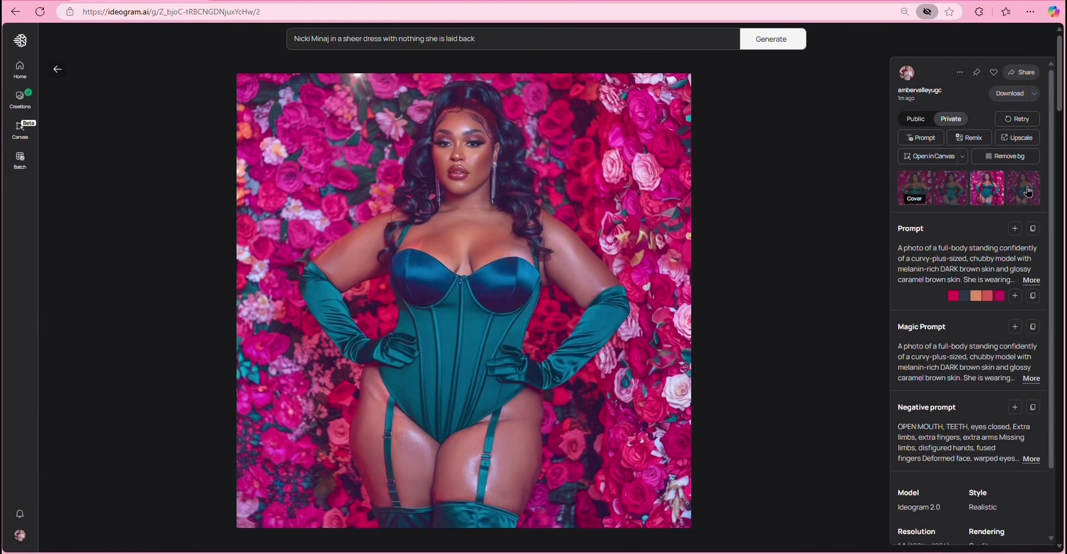
{"action": "left_click", "coordinate": [1029, 192]}
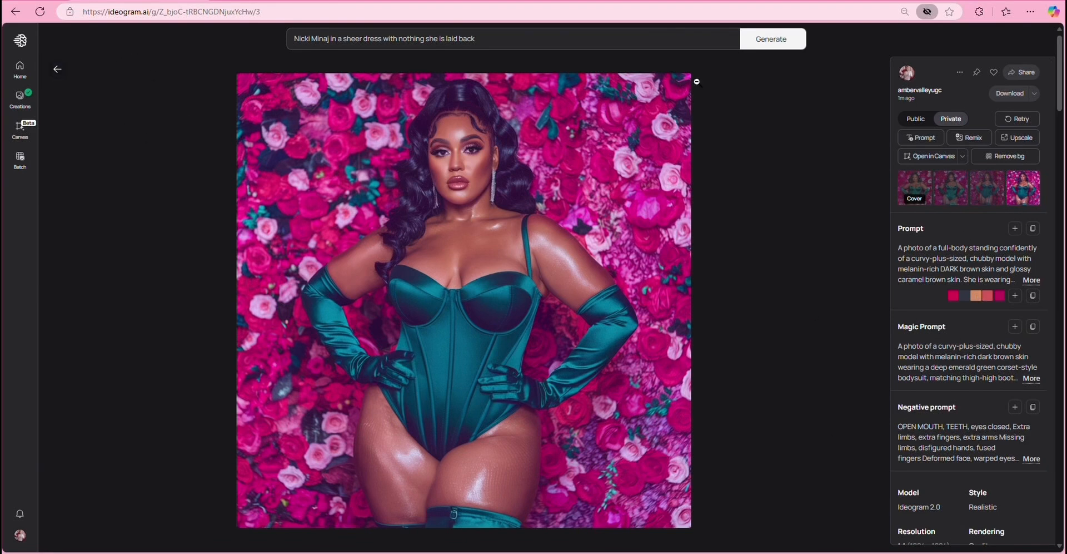
- Load the emerald bodysuit image's original prompt into the prompt box in place of the existing text
{"action": "left_click", "coordinate": [484, 45]}
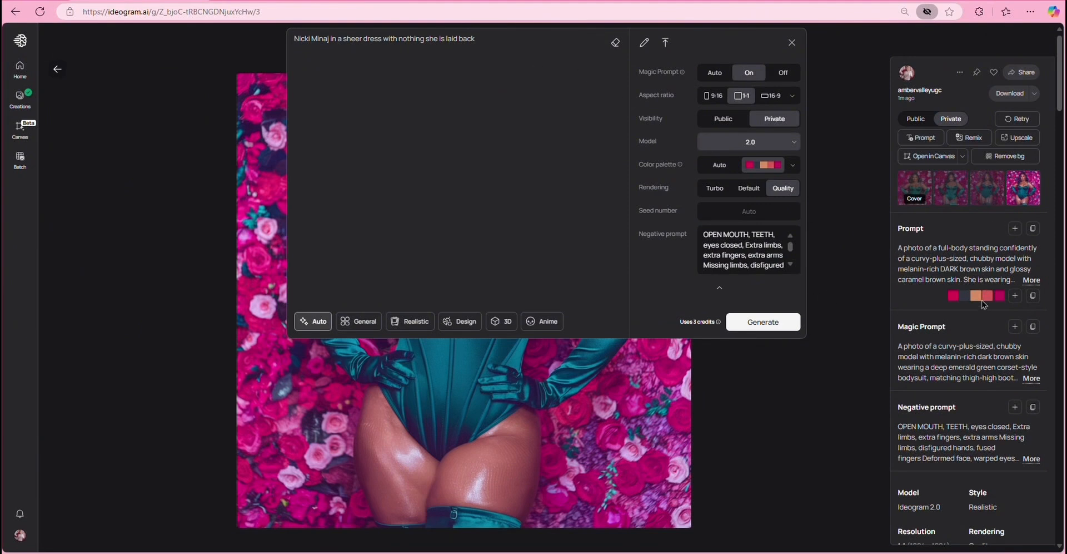
{"action": "left_click", "coordinate": [1010, 229]}
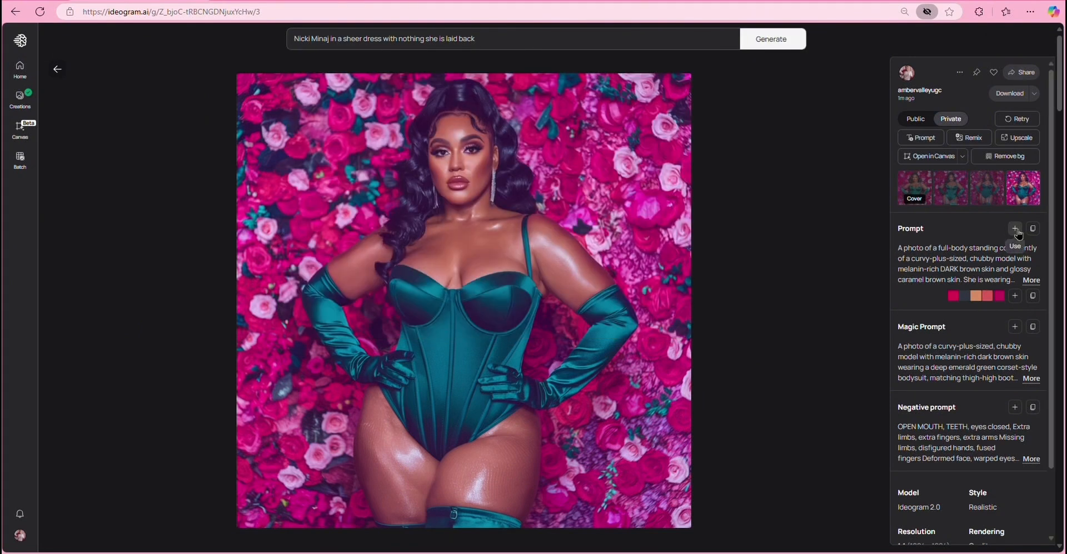
{"action": "left_click", "coordinate": [1015, 228]}
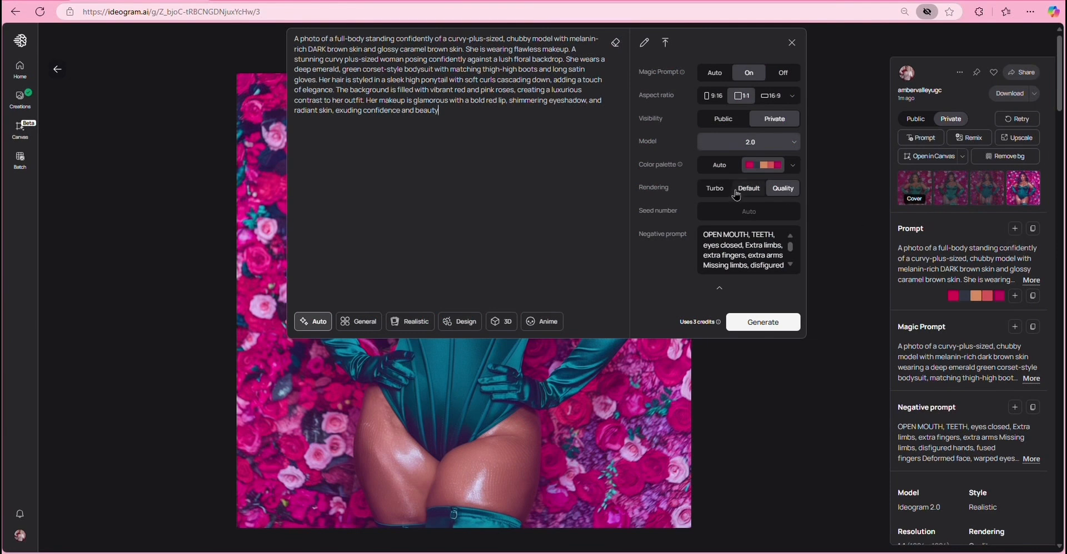
- Set the color palette to Pastel and generate the emerald bodysuit images with it
{"action": "left_click", "coordinate": [792, 165]}
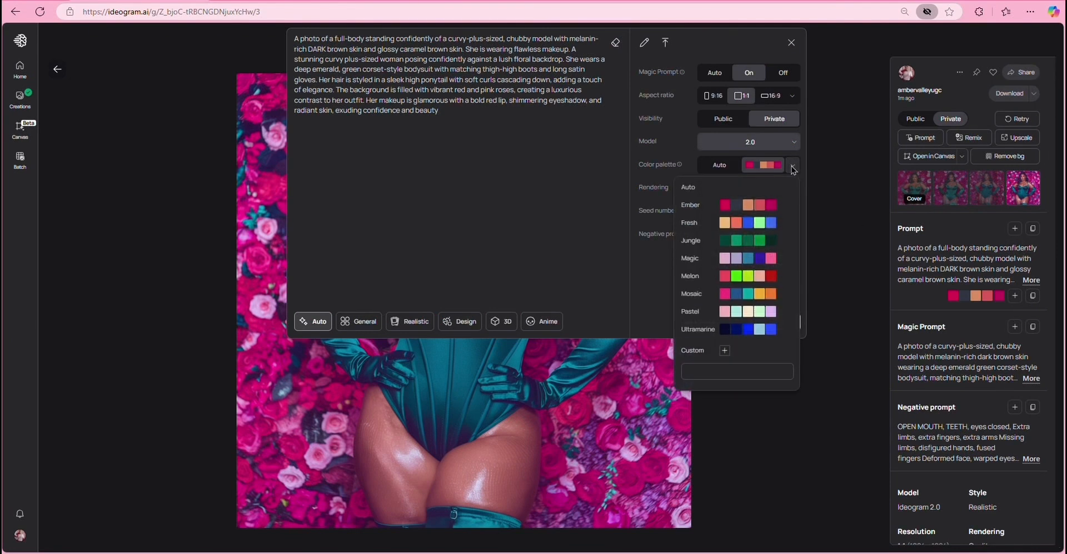
{"action": "left_click", "coordinate": [765, 316]}
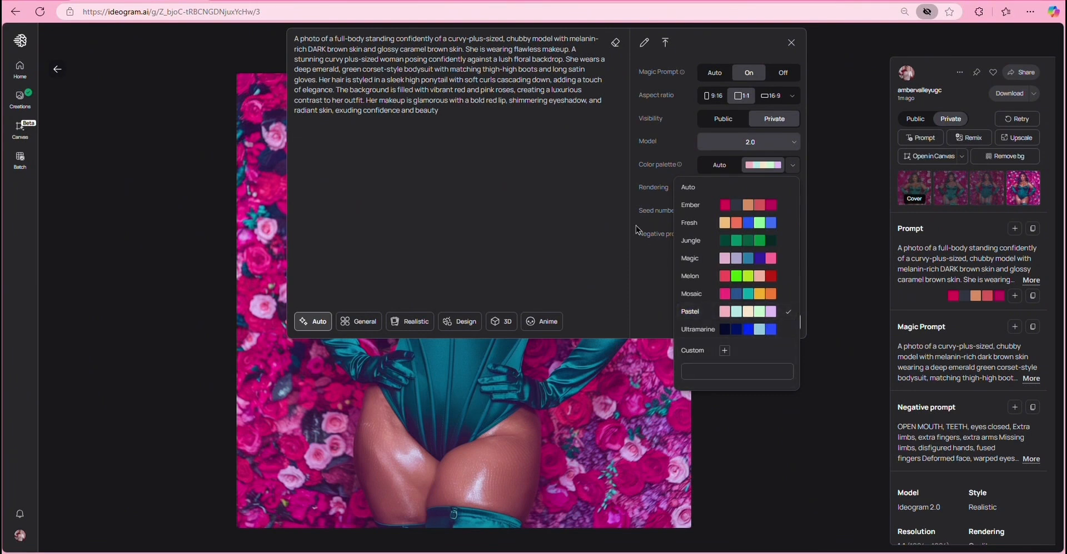
{"action": "left_click", "coordinate": [645, 272]}
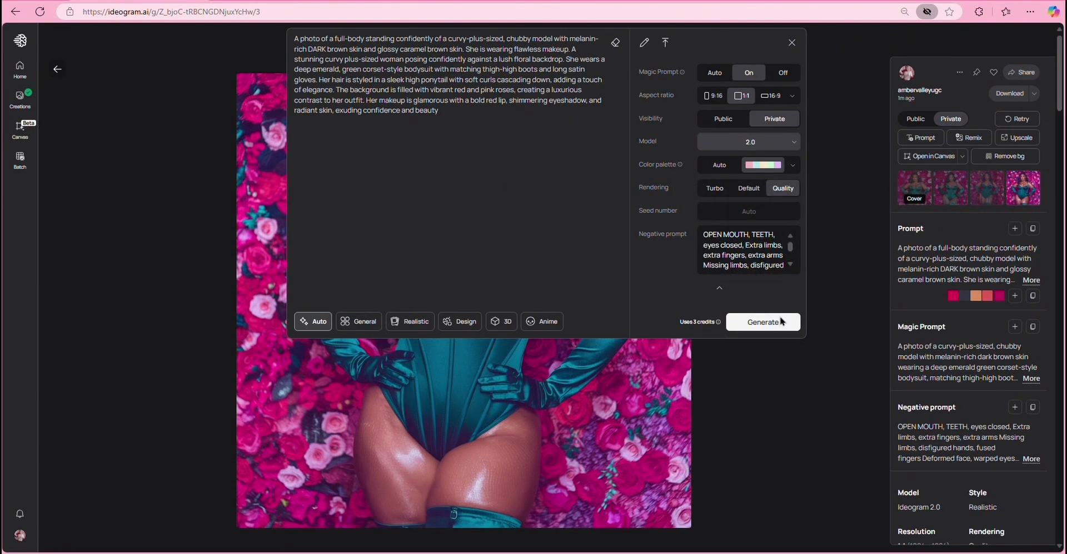
{"action": "left_click", "coordinate": [763, 322]}
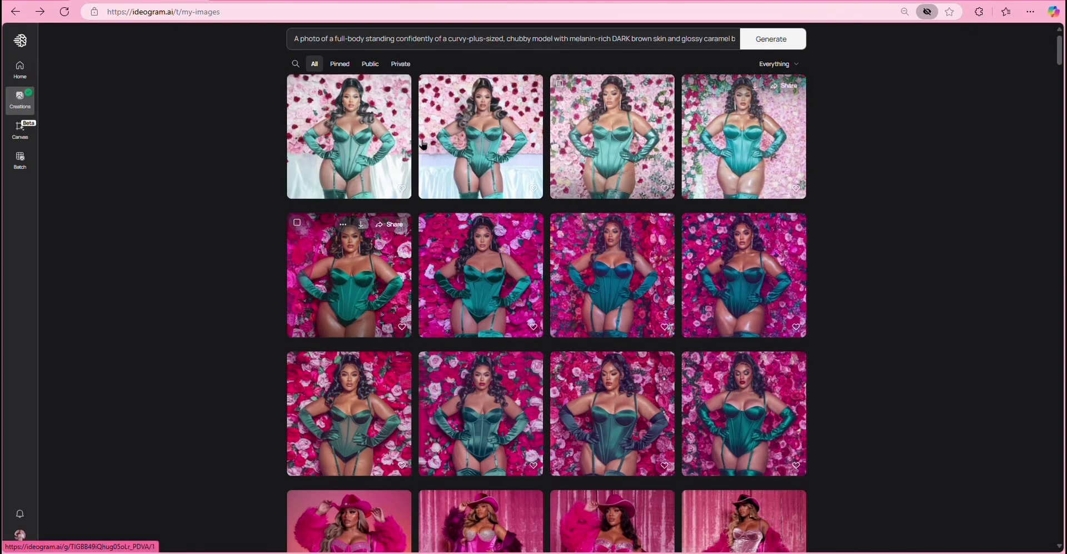
- Open the new pastel generation and compare its four images
{"action": "left_click", "coordinate": [332, 141]}
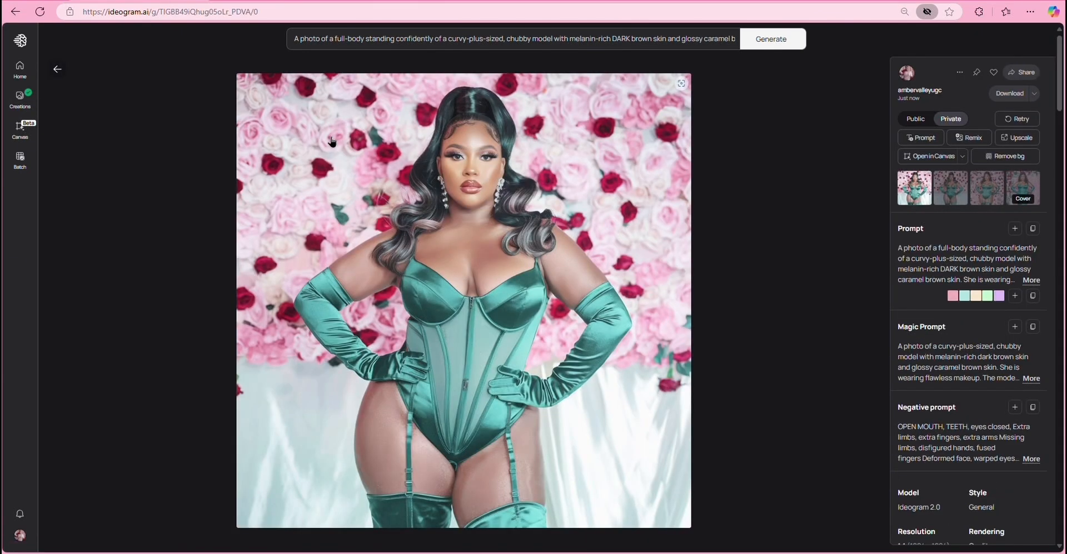
{"action": "left_click", "coordinate": [954, 188]}
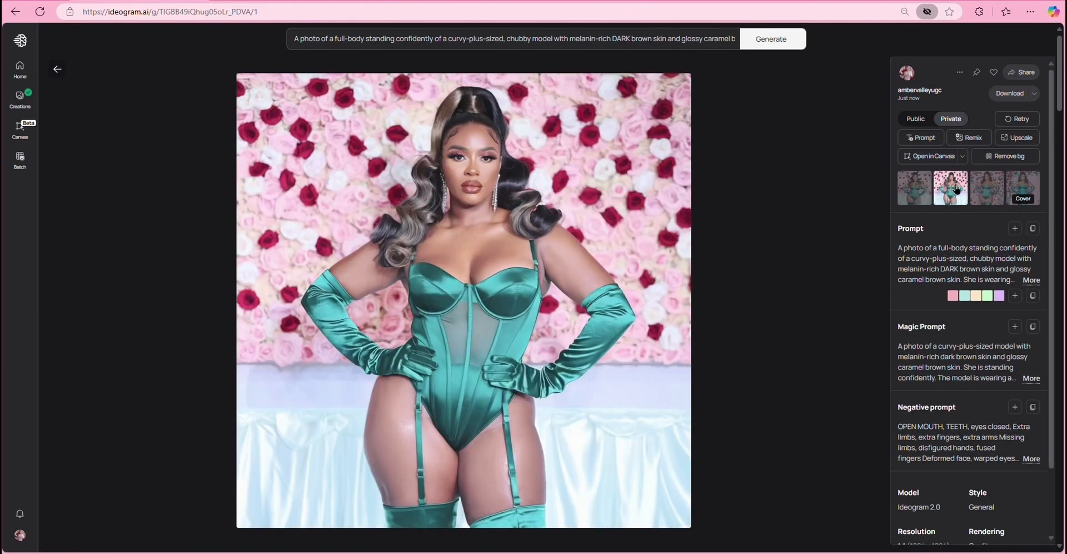
{"action": "left_click", "coordinate": [980, 187]}
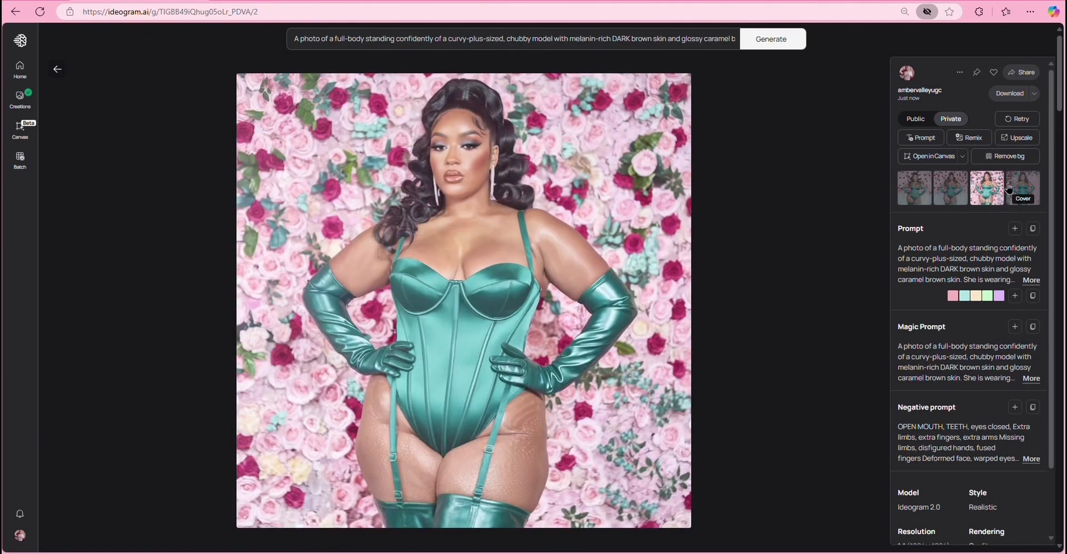
{"action": "left_click", "coordinate": [1027, 189]}
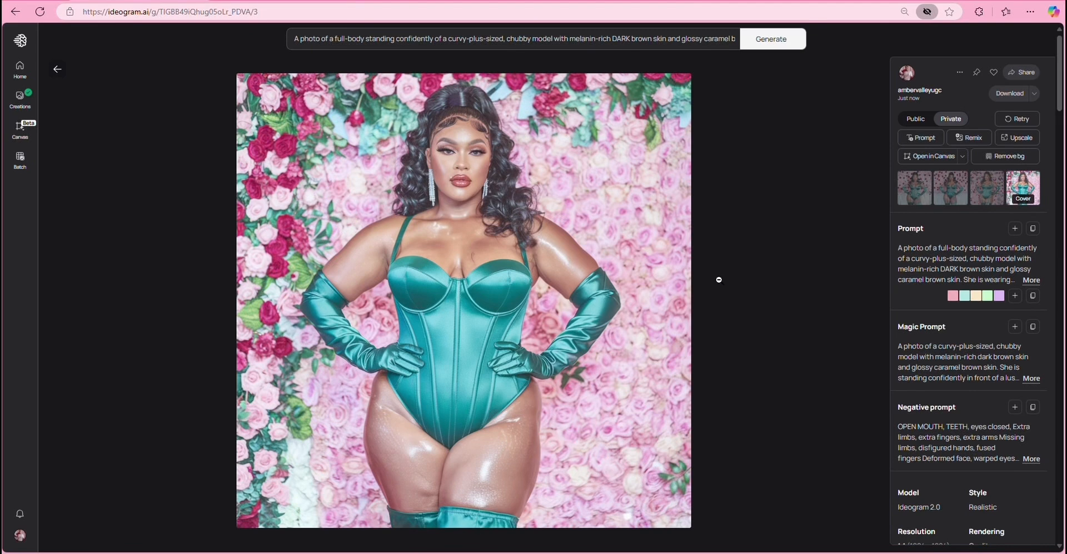
{"action": "left_click", "coordinate": [986, 188]}
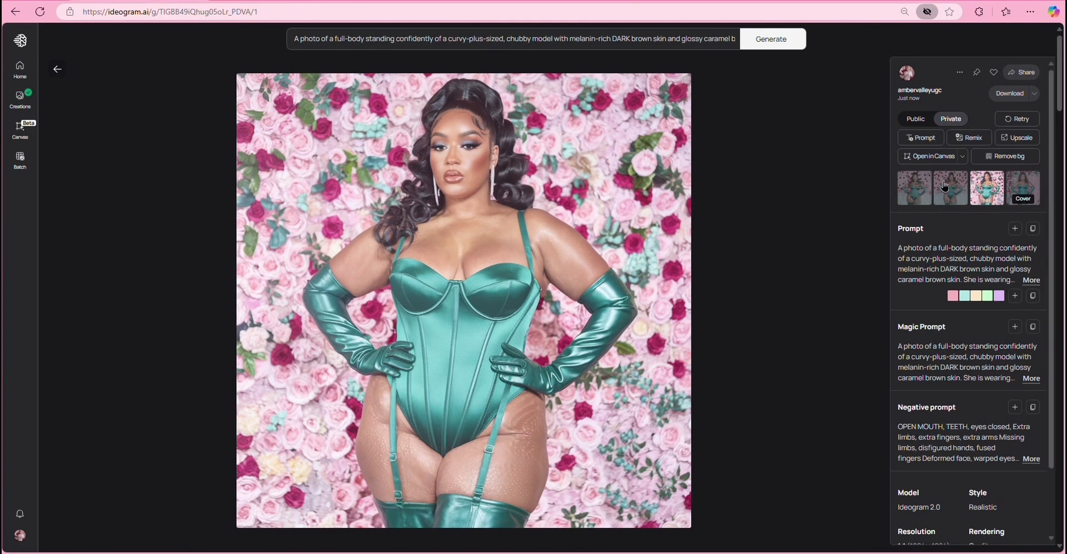
{"action": "left_click", "coordinate": [945, 187]}
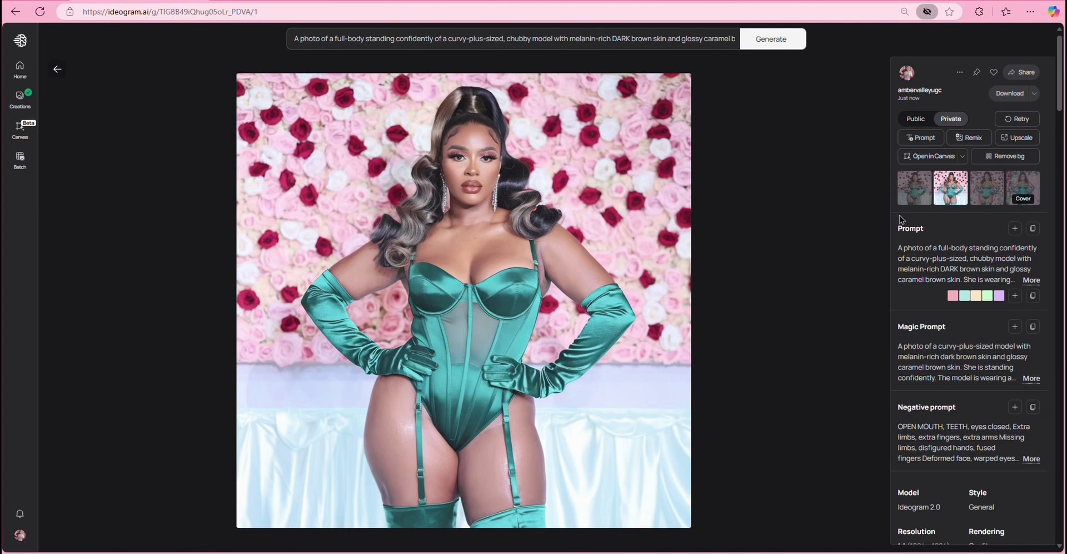
{"action": "left_click", "coordinate": [908, 196]}
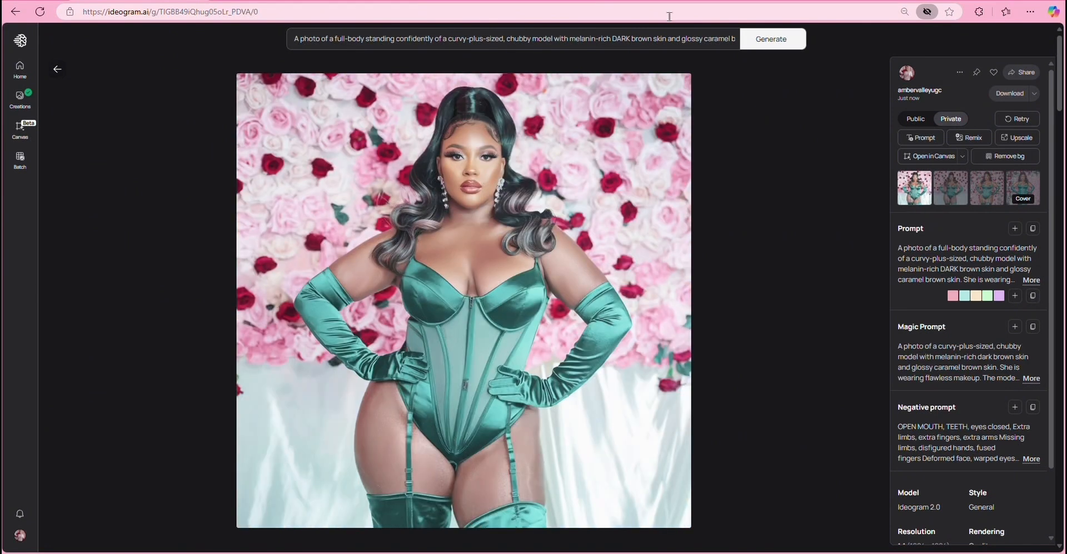
- Change the color palette to Jungle for the same prompt and generate another set of images
{"action": "left_click", "coordinate": [604, 41]}
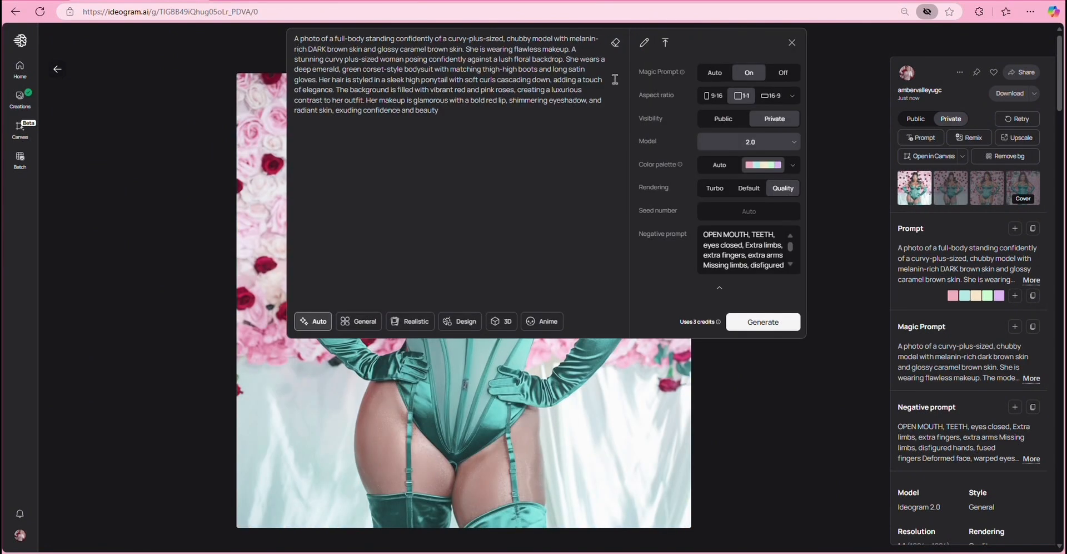
{"action": "left_click", "coordinate": [787, 170]}
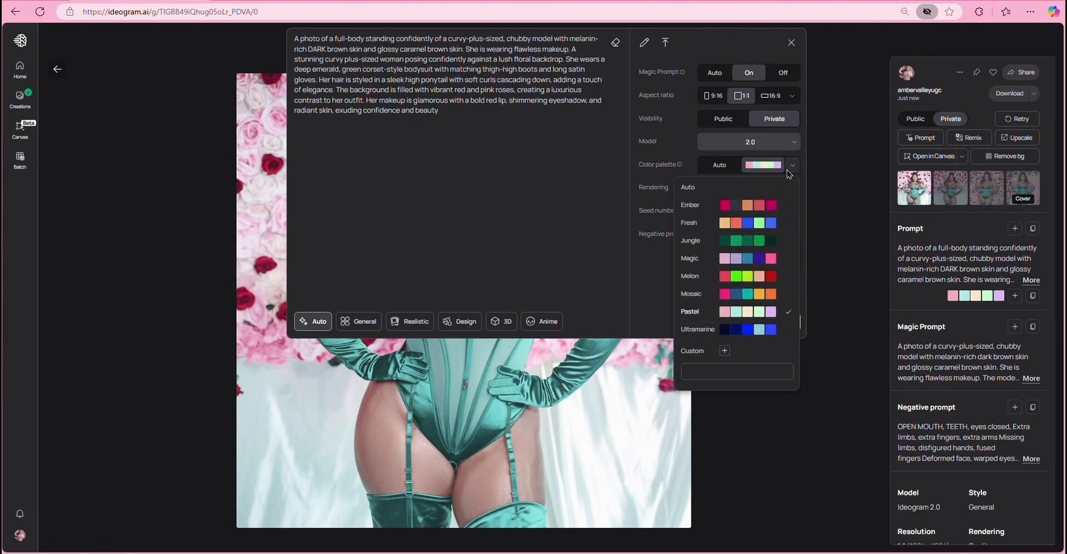
{"action": "left_click", "coordinate": [752, 241]}
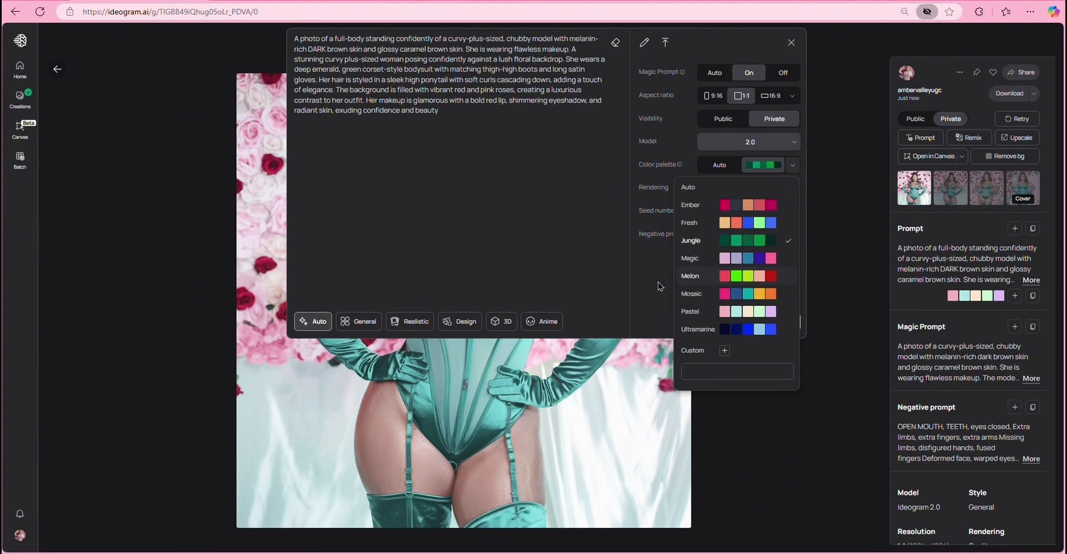
{"action": "left_click", "coordinate": [758, 322]}
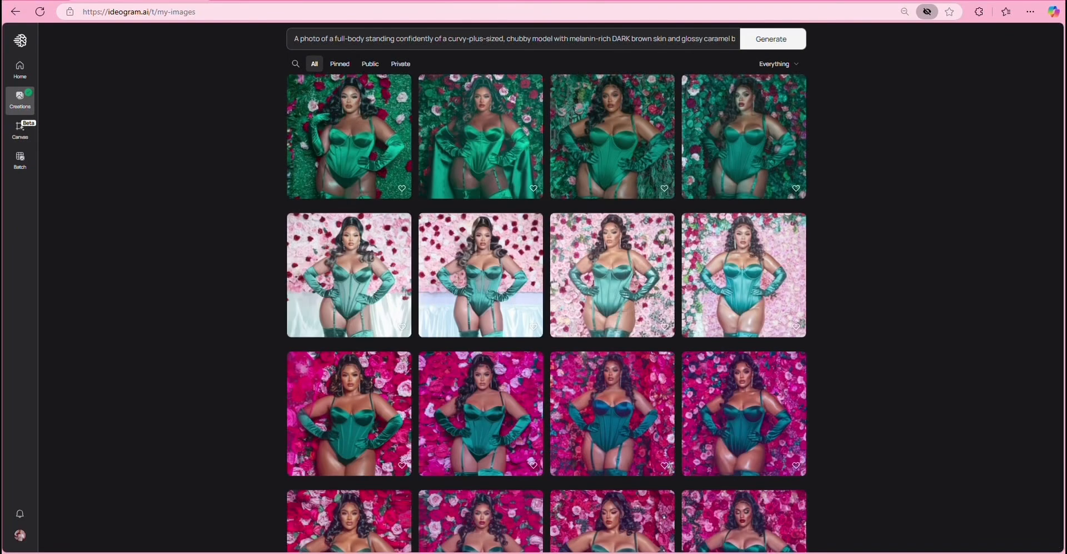
- View all four images of the new Jungle-palette generation and return to the creations gallery
{"action": "left_click", "coordinate": [336, 137]}
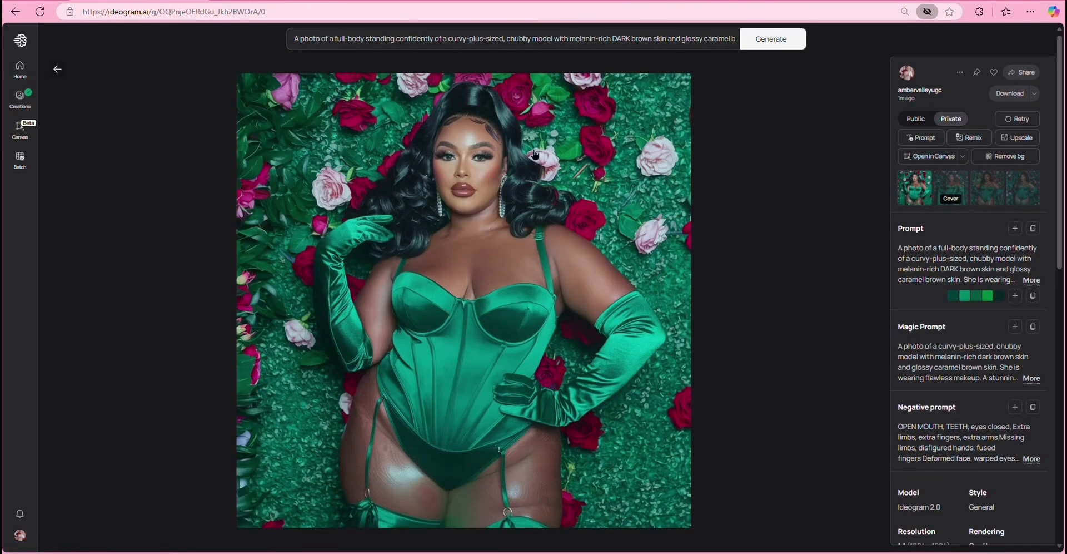
{"action": "left_click", "coordinate": [960, 190]}
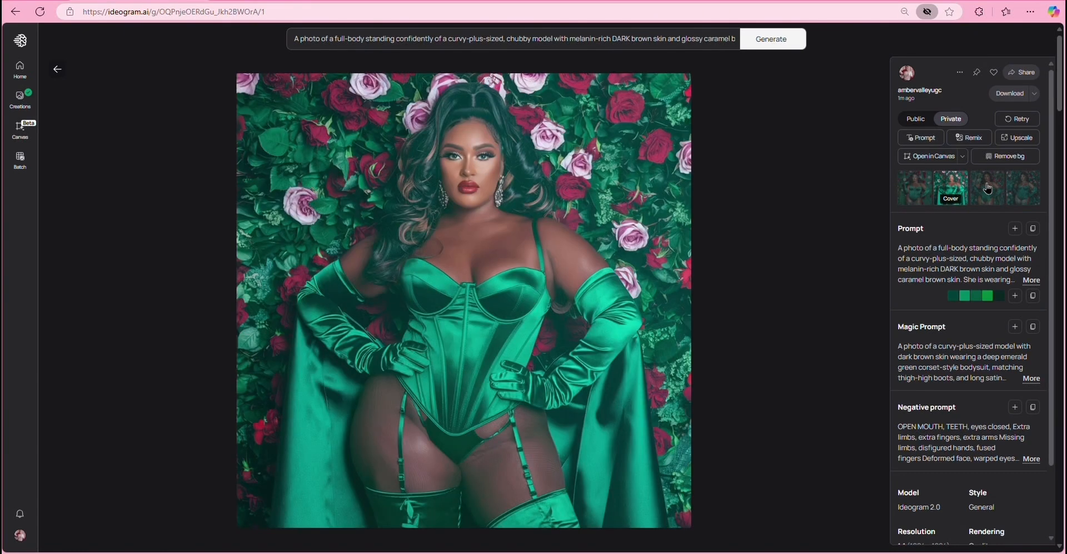
{"action": "left_click", "coordinate": [988, 188]}
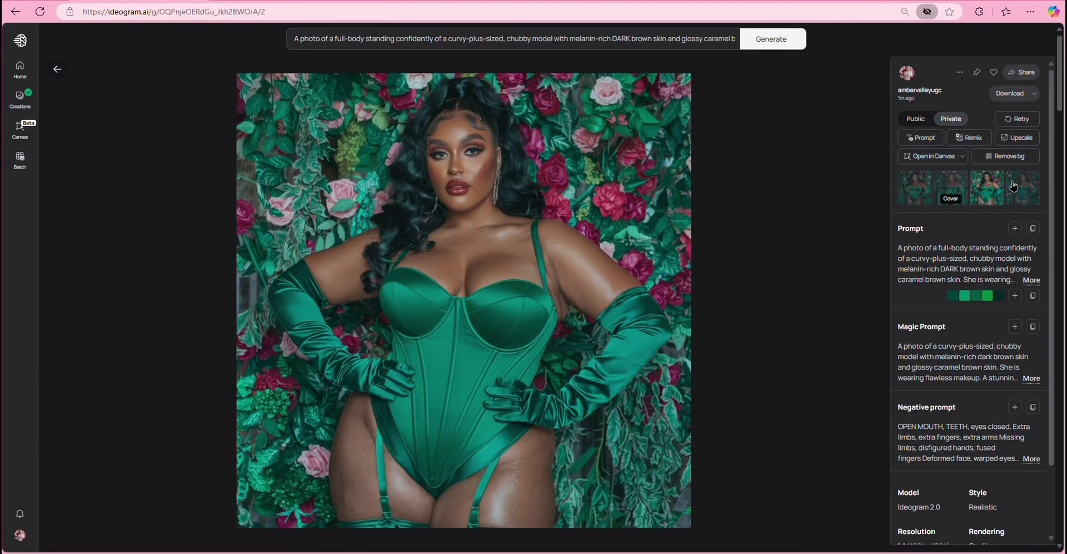
{"action": "left_click", "coordinate": [1013, 184]}
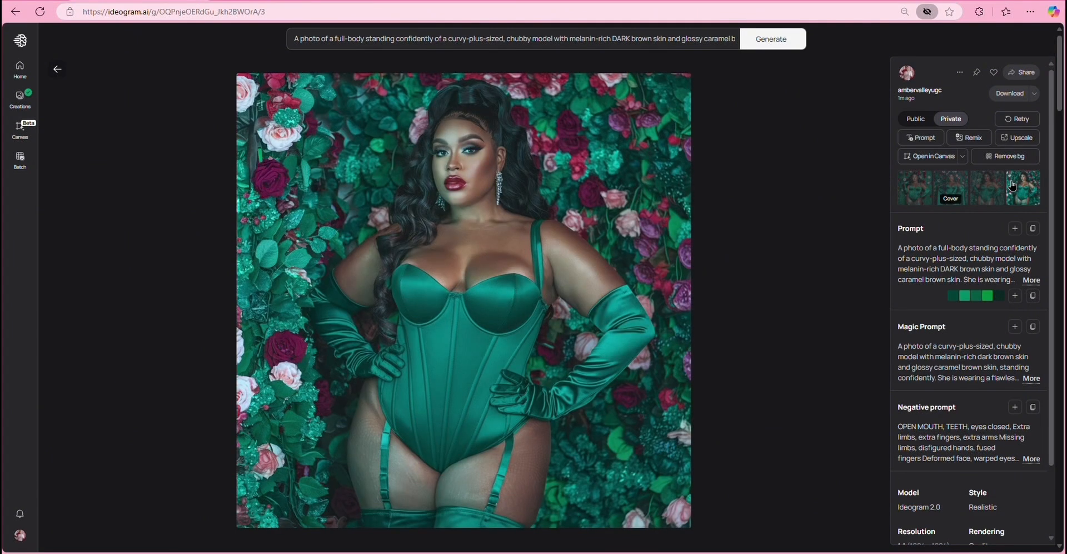
{"action": "left_click", "coordinate": [58, 70]}
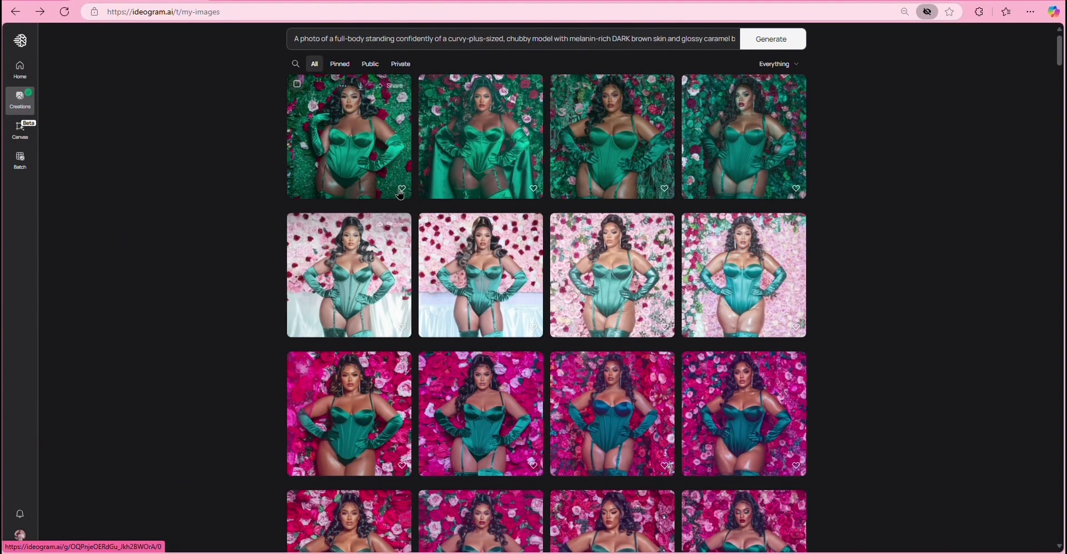
{"action": "scroll", "coordinate": [398, 197], "scroll_direction": "down", "scroll_amount": 2}
{"action": "scroll", "coordinate": [474, 95], "scroll_direction": "up", "scroll_amount": 3}
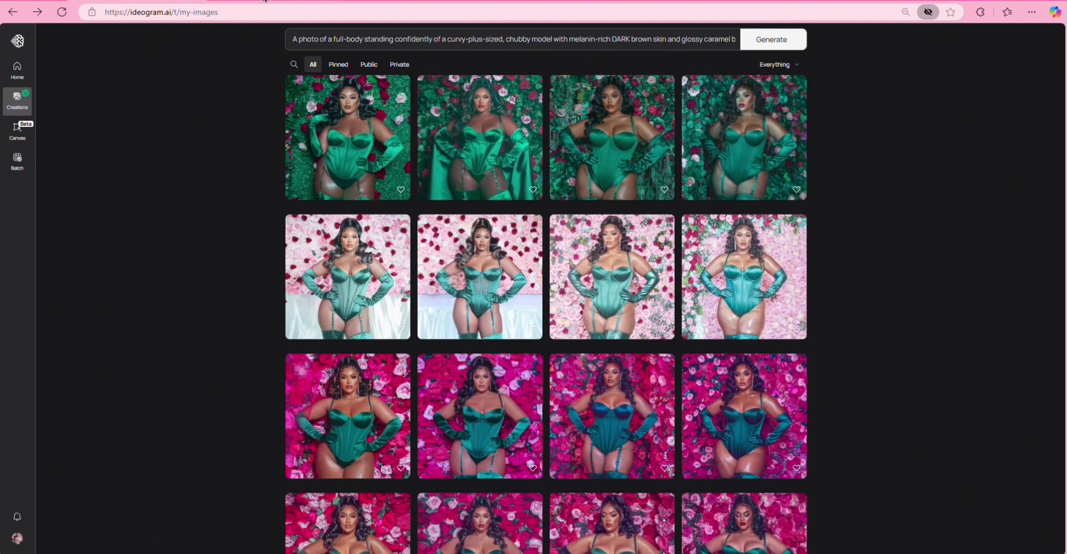
- Switch to the "faceswapper ai" search results, open aifaceswapper.io, review its photo upload steps and show the Batch Face Swap mode
{"action": "mouse_move", "coordinate": [266, 2]}
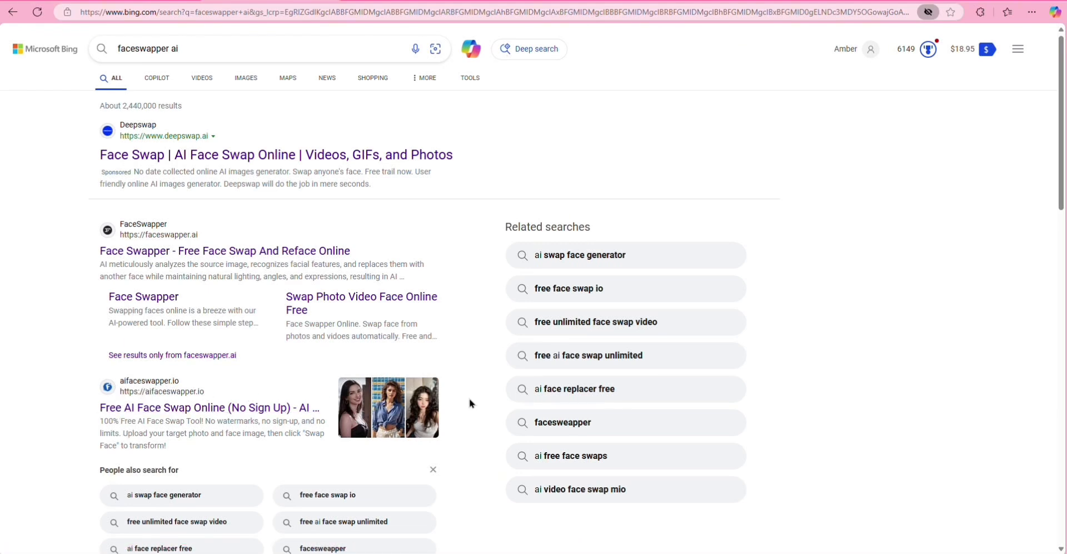
{"action": "scroll", "coordinate": [466, 400], "scroll_direction": "down", "scroll_amount": 1}
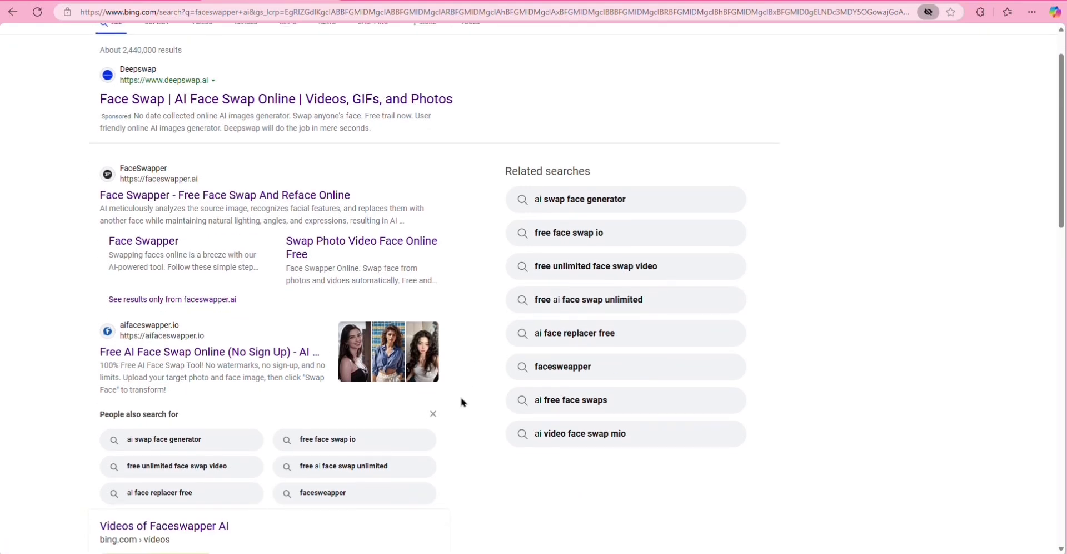
{"action": "left_click", "coordinate": [120, 353]}
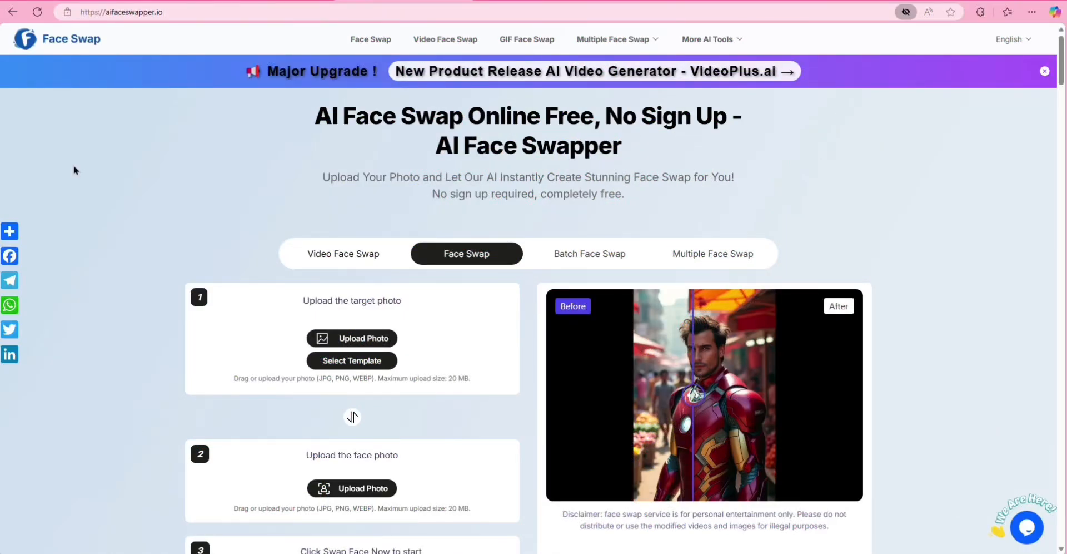
{"action": "scroll", "coordinate": [408, 301], "scroll_direction": "down", "scroll_amount": 1}
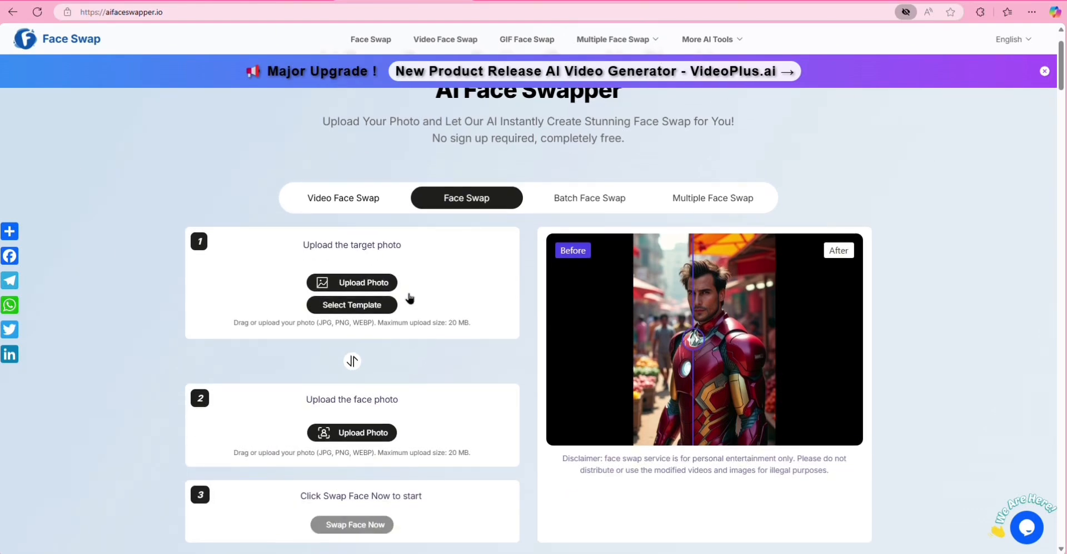
{"action": "scroll", "coordinate": [445, 353], "scroll_direction": "down", "scroll_amount": 1}
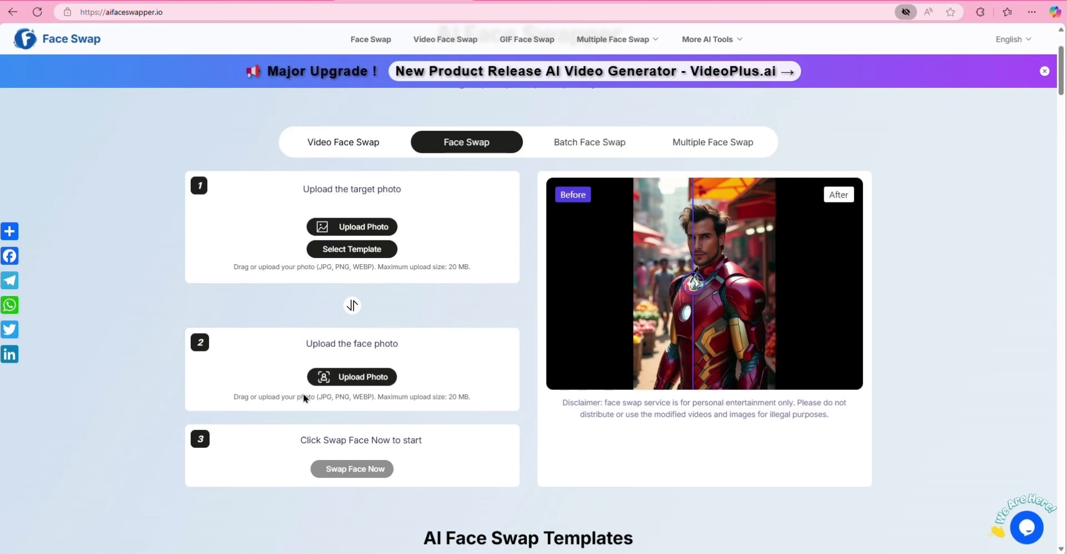
{"action": "left_click", "coordinate": [619, 146]}
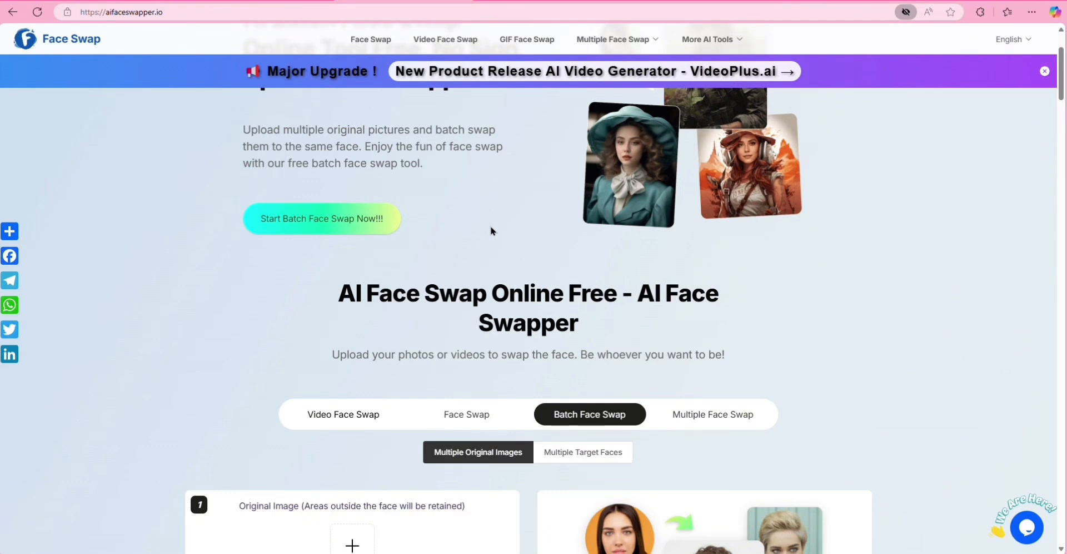
{"action": "scroll", "coordinate": [492, 226], "scroll_direction": "down", "scroll_amount": 4}
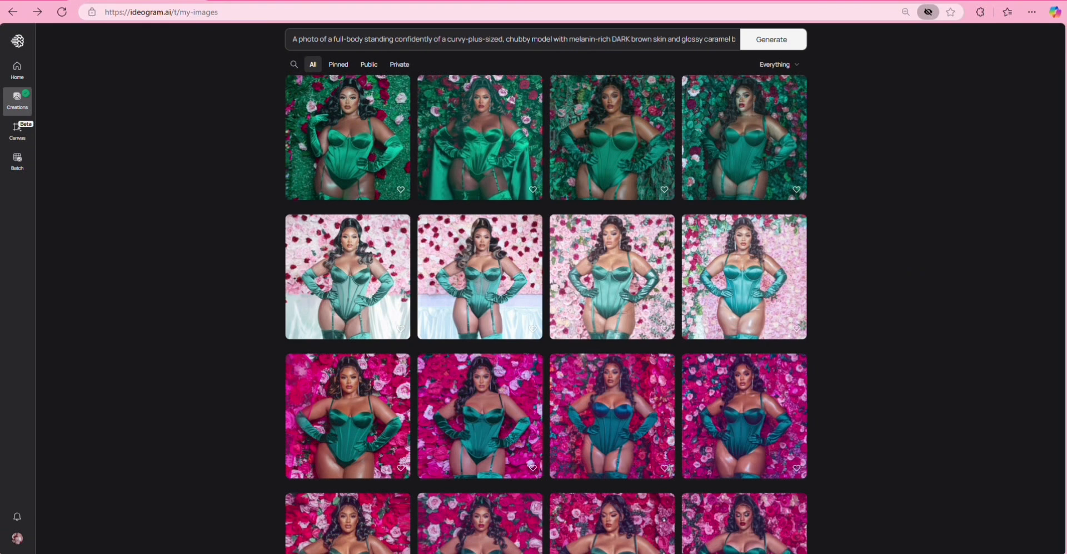
- Return to the Ideogram creations, select four generations, download them together and open the archive ideogram_download_2025-03-06.zip
{"action": "mouse_move", "coordinate": [297, 90]}
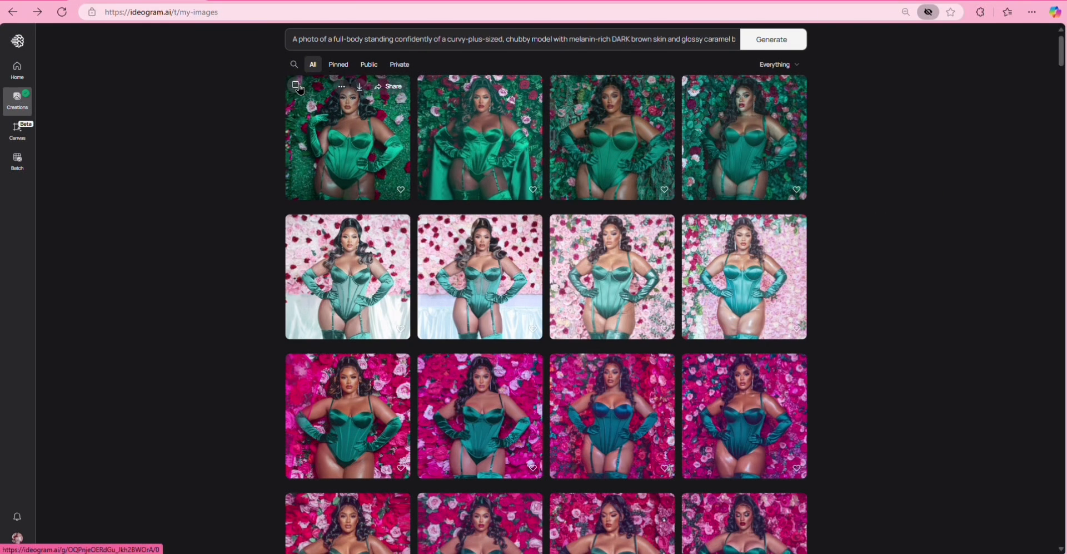
{"action": "left_click", "coordinate": [296, 86]}
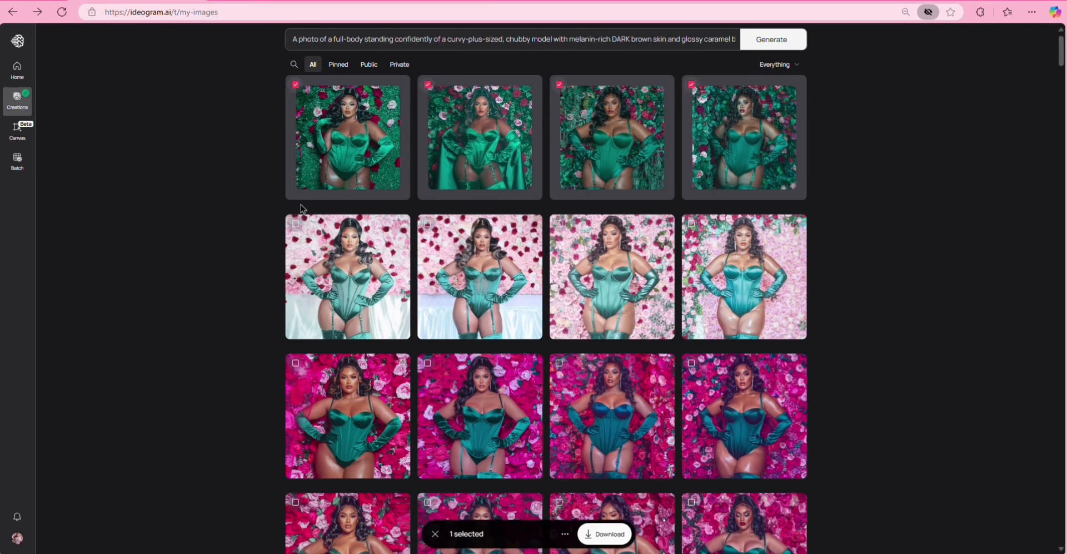
{"action": "left_click", "coordinate": [608, 538]}
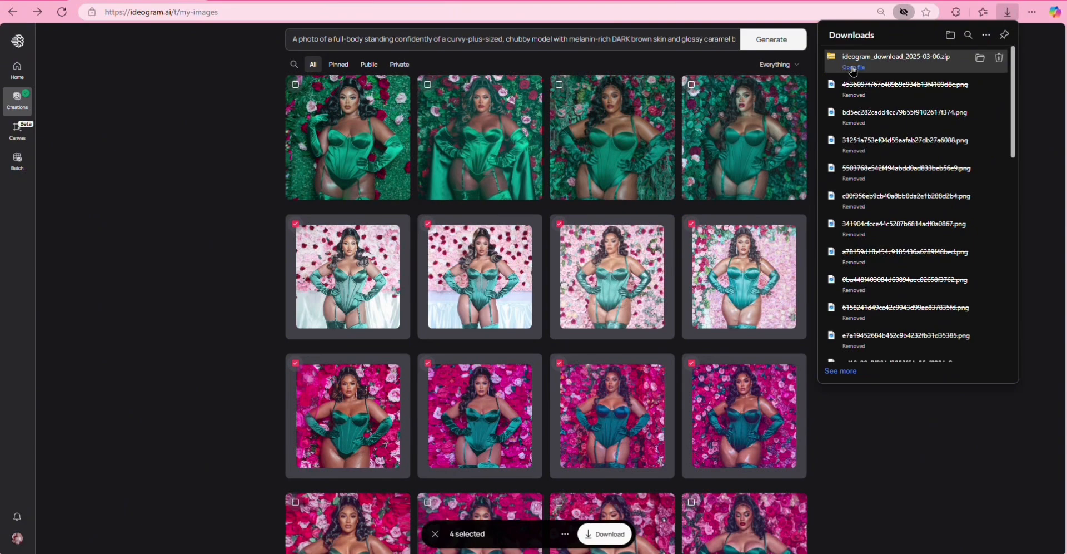
{"action": "left_click", "coordinate": [853, 67]}
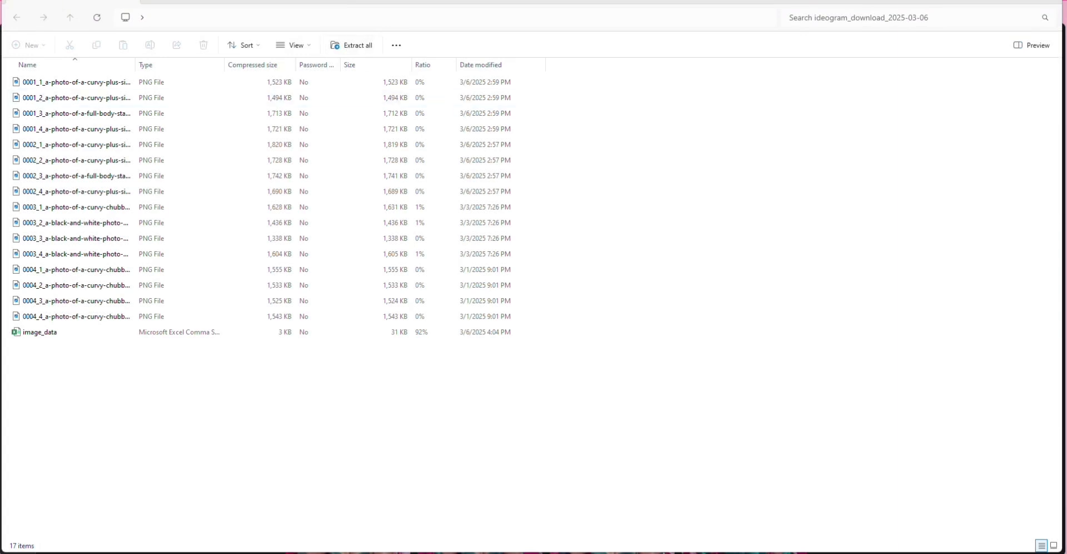
- Switch to aifaceswapper.io and upload all PNG images from the ideogram_download_2025-03-06 folder as the original images for the batch face swap
{"action": "left_click", "coordinate": [831, 419]}
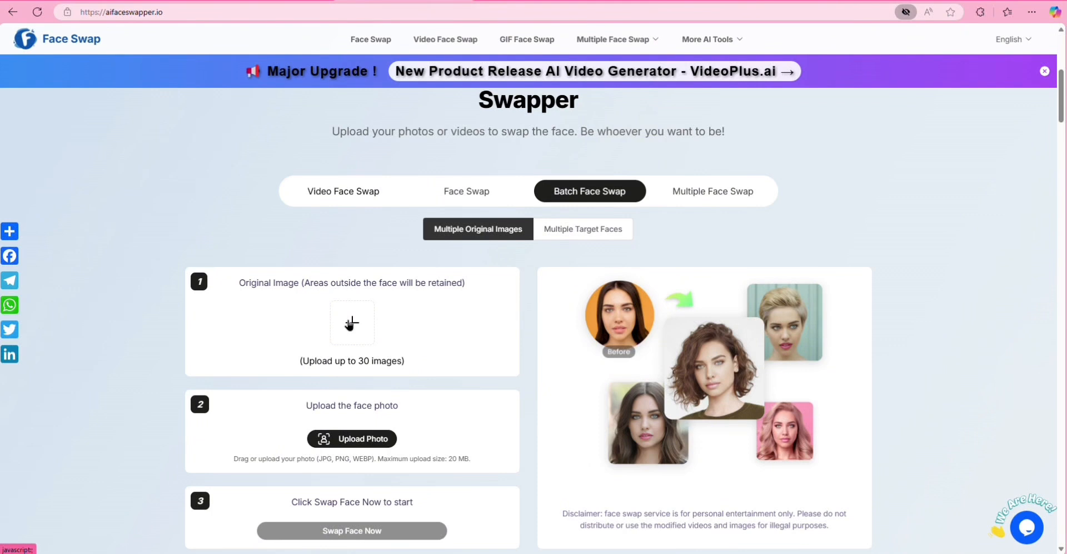
{"action": "left_click", "coordinate": [349, 325]}
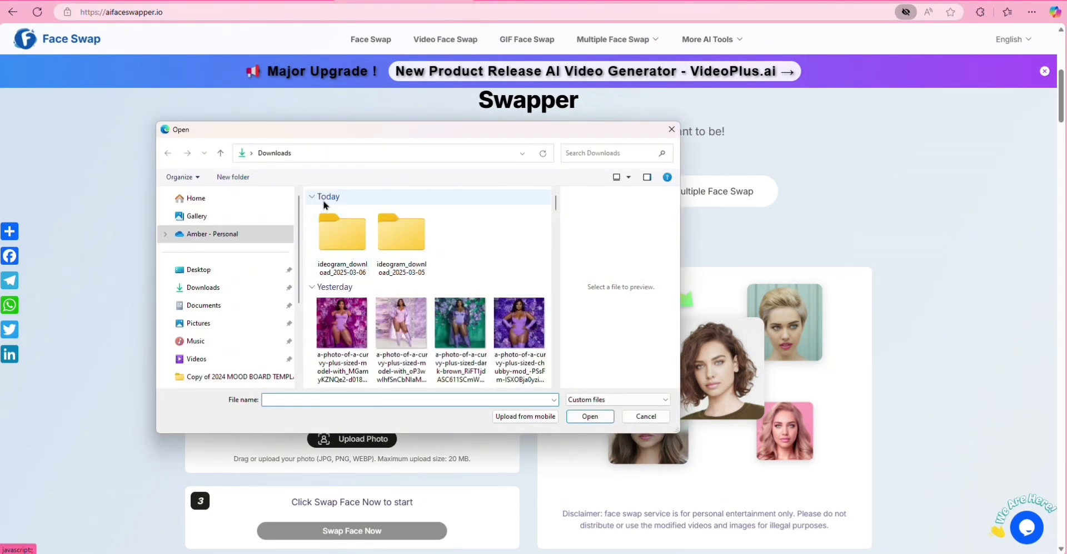
{"action": "left_click", "coordinate": [338, 229]}
{"action": "left_click", "coordinate": [590, 417]}
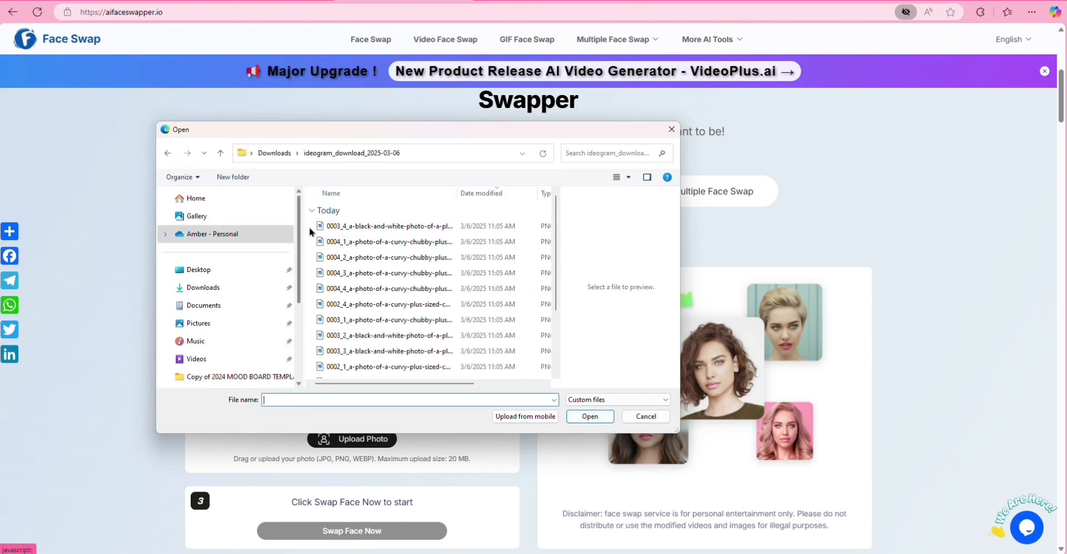
{"action": "left_click_drag", "start_coordinate": [313, 227], "coordinate": [385, 479]}
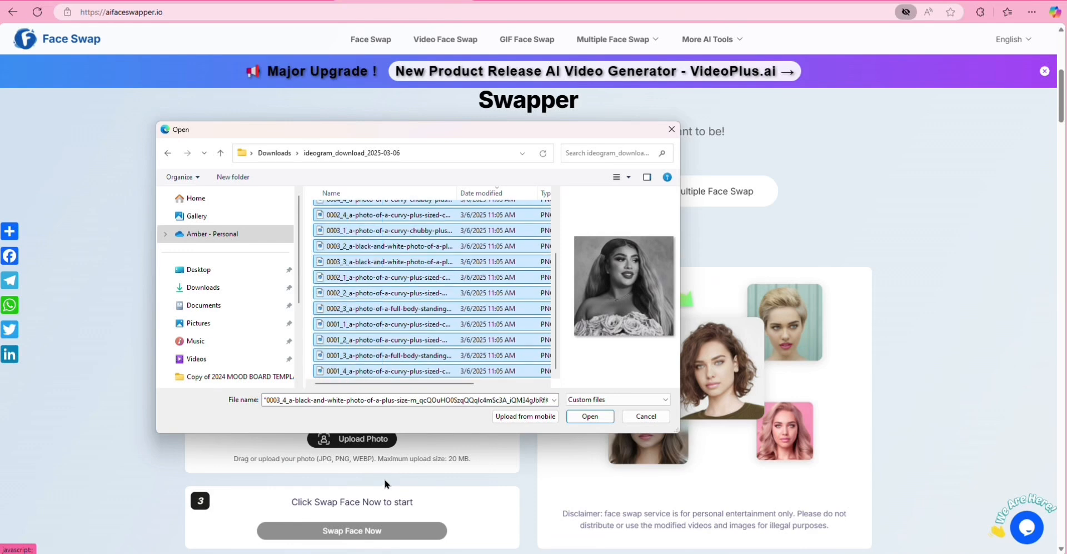
{"action": "left_click", "coordinate": [586, 417]}
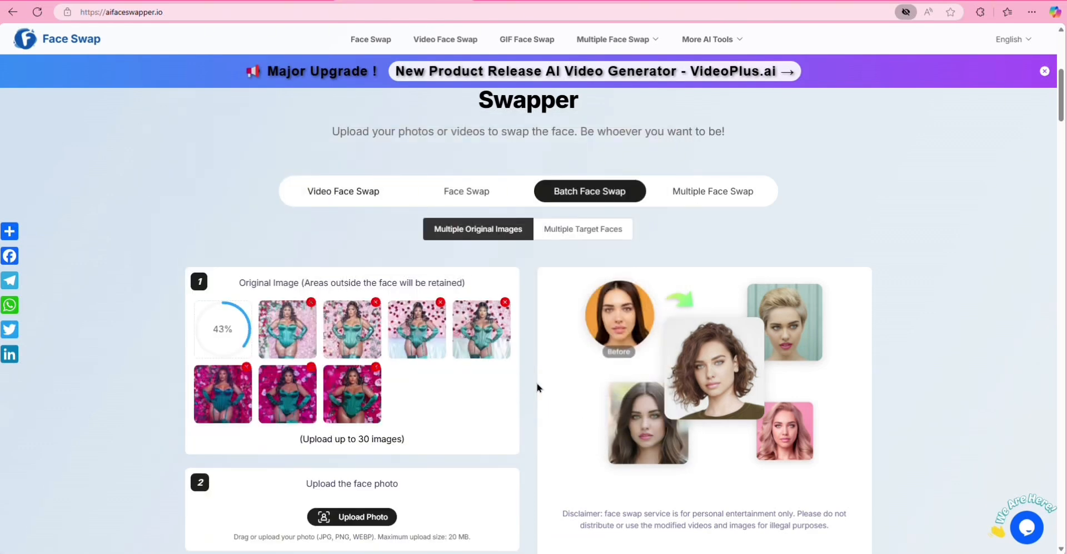
- Upload image 2 from the Untitled design (3) folder as the face photo and start the batch face swap
{"action": "left_click", "coordinate": [346, 226]}
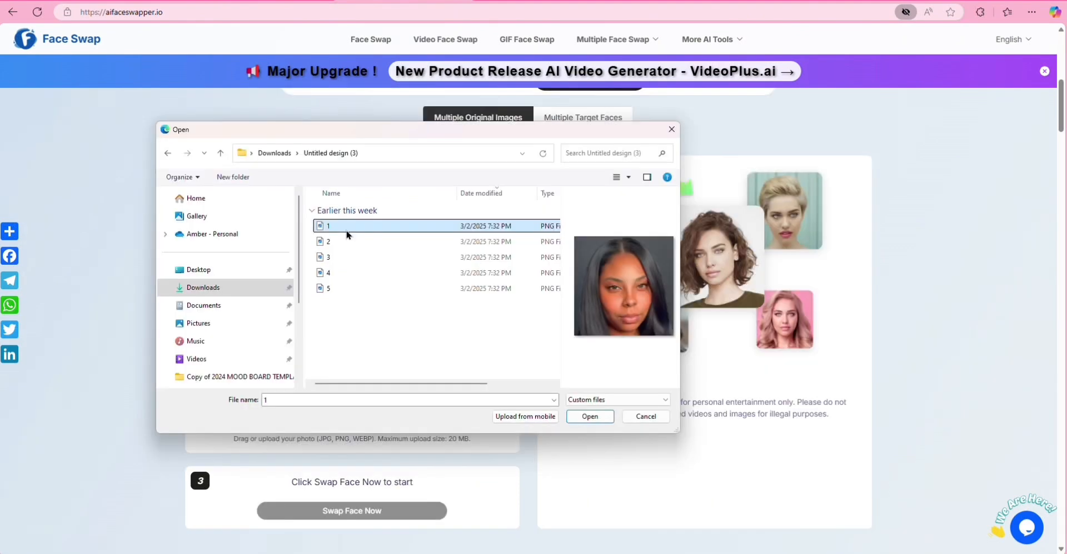
{"action": "left_click", "coordinate": [348, 241]}
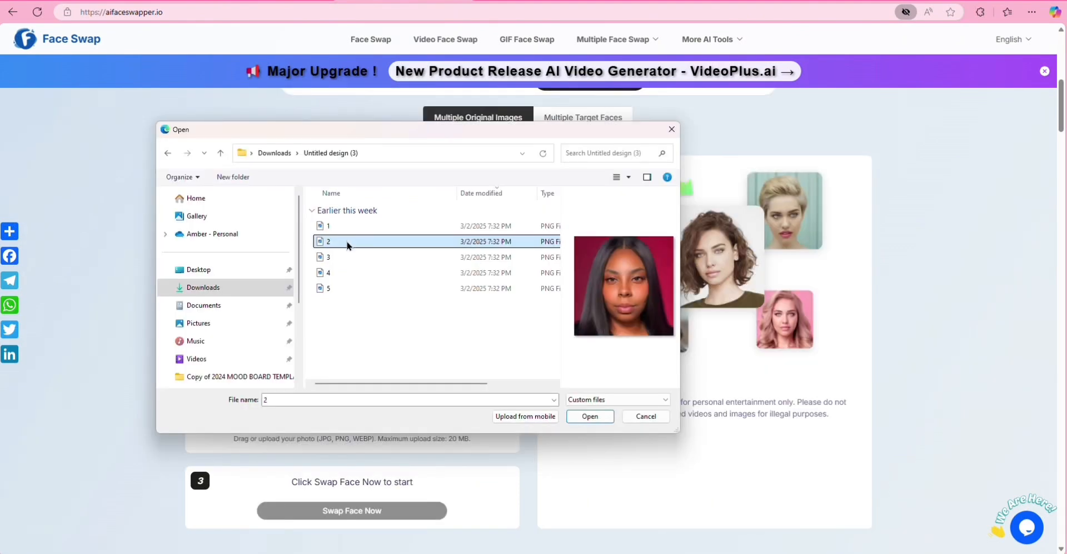
{"action": "left_click", "coordinate": [589, 416]}
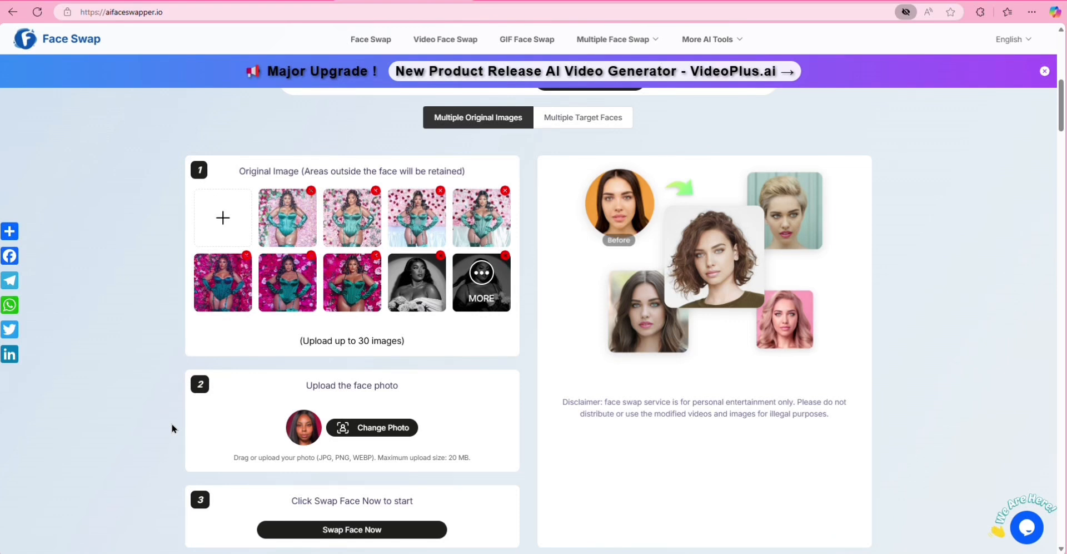
{"action": "left_click", "coordinate": [353, 530]}
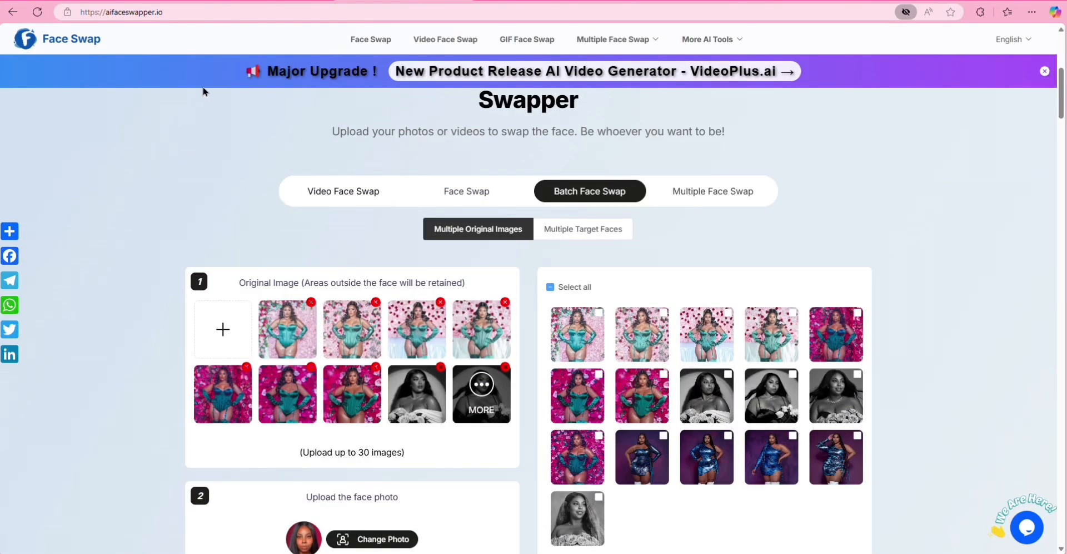
- Examine the swapped images one by one in the enlarged view and check the swap history below the results
{"action": "scroll", "coordinate": [566, 220], "scroll_direction": "down", "scroll_amount": 2}
{"action": "left_click", "coordinate": [566, 220]}
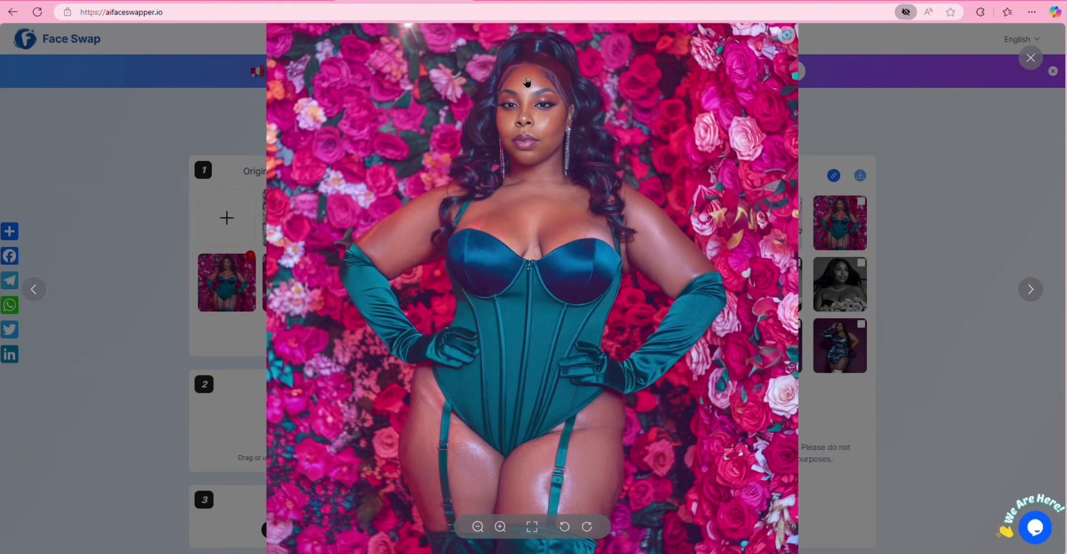
{"action": "left_click", "coordinate": [1031, 290]}
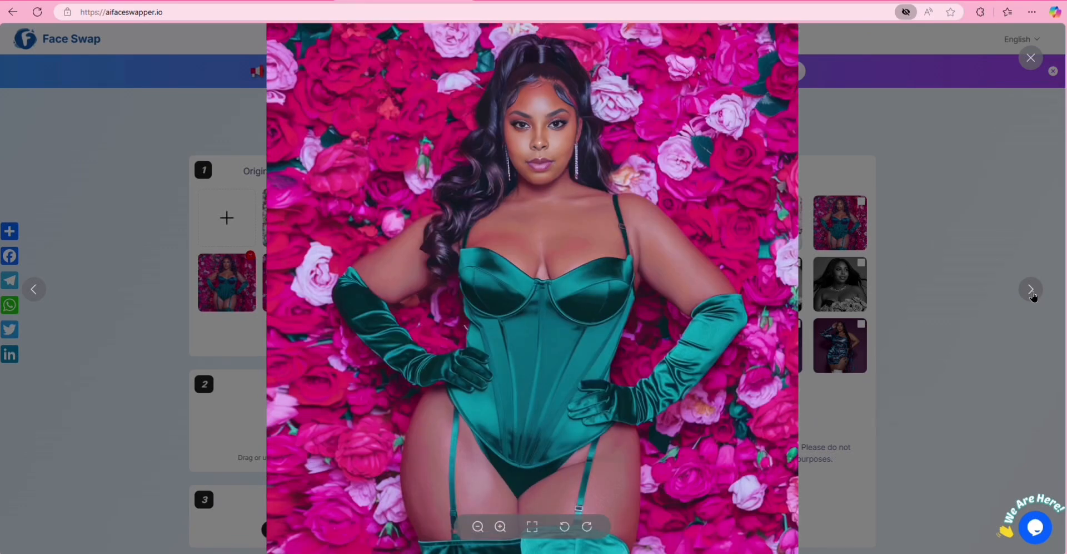
{"action": "left_click", "coordinate": [1032, 294]}
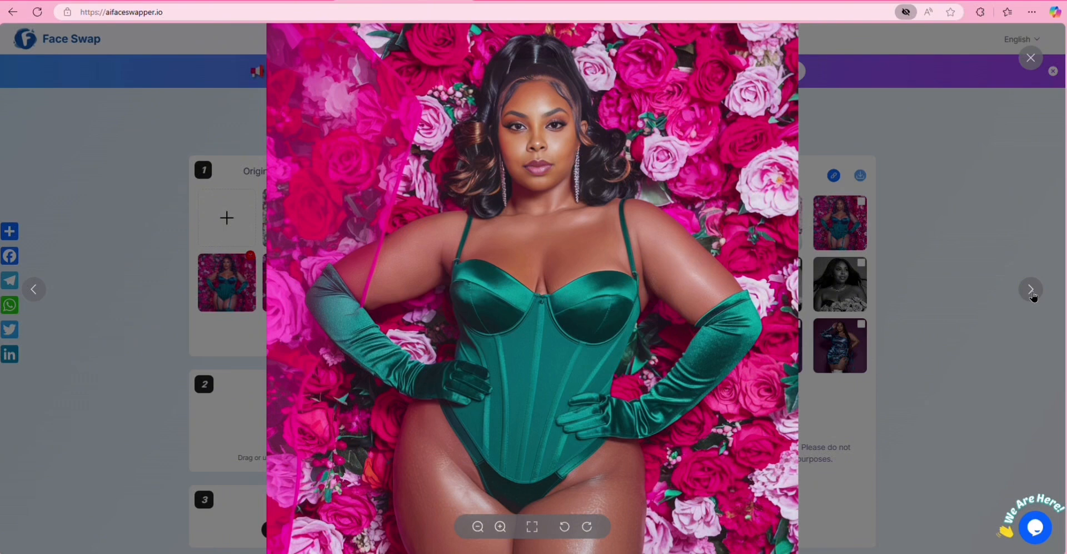
{"action": "left_click", "coordinate": [1032, 292]}
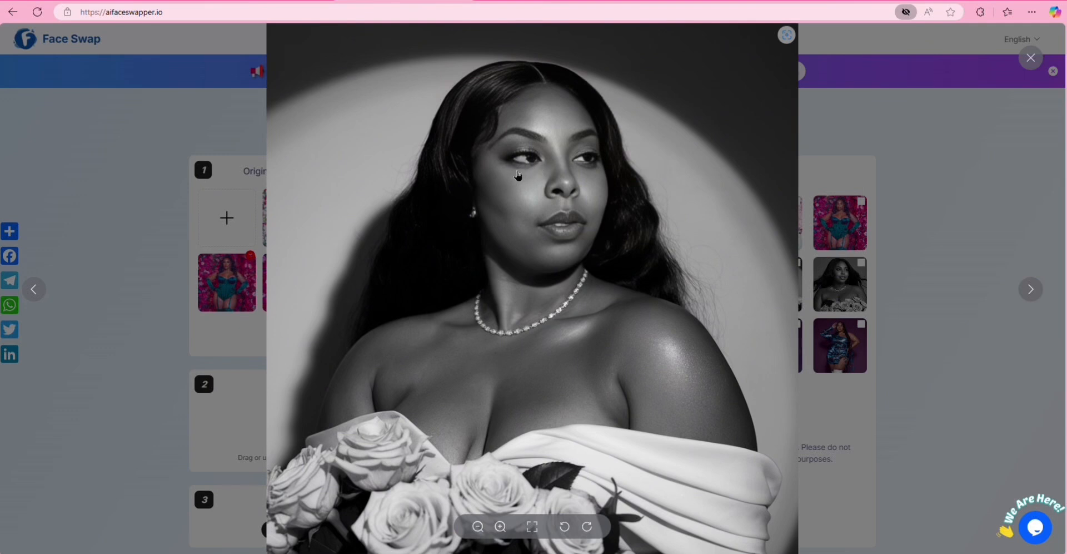
{"action": "left_click", "coordinate": [1034, 294]}
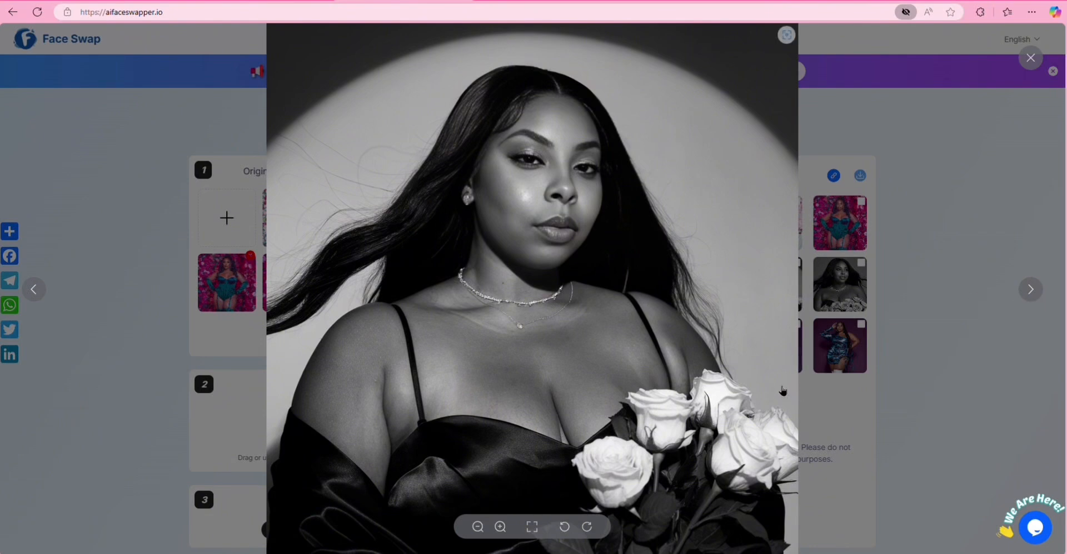
{"action": "left_click", "coordinate": [1030, 293]}
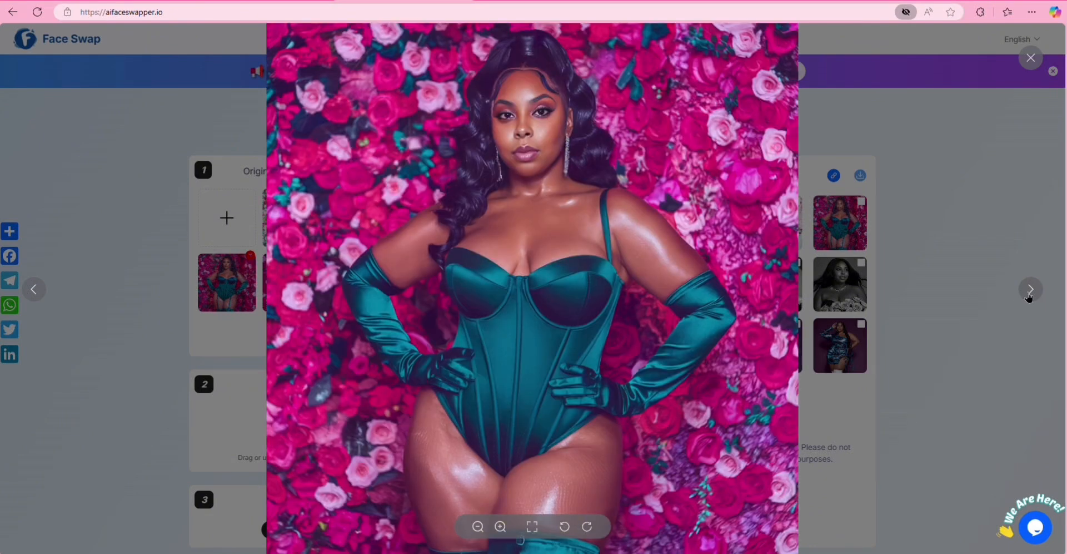
{"action": "left_click", "coordinate": [1030, 290]}
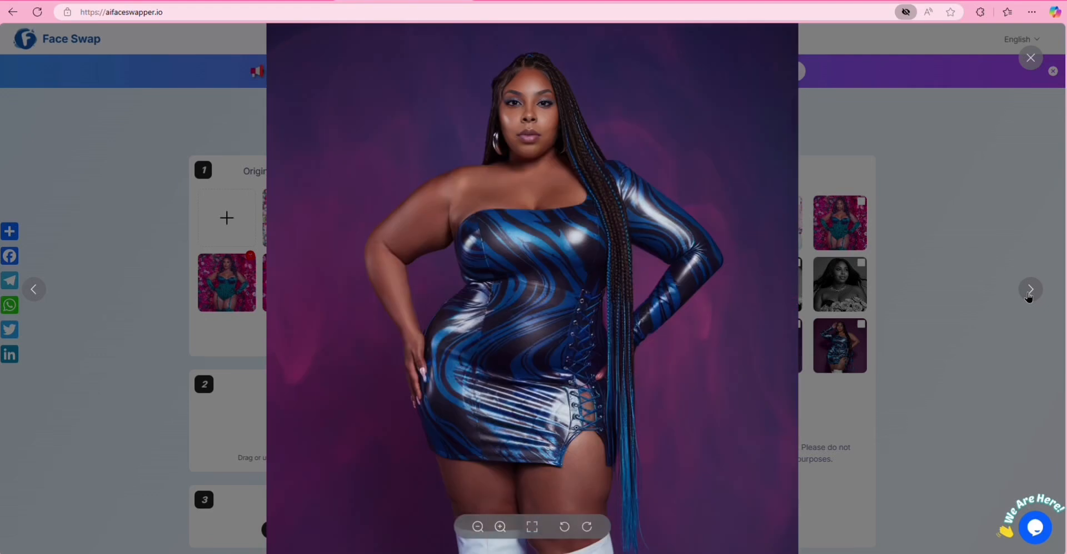
{"action": "left_click", "coordinate": [1031, 290]}
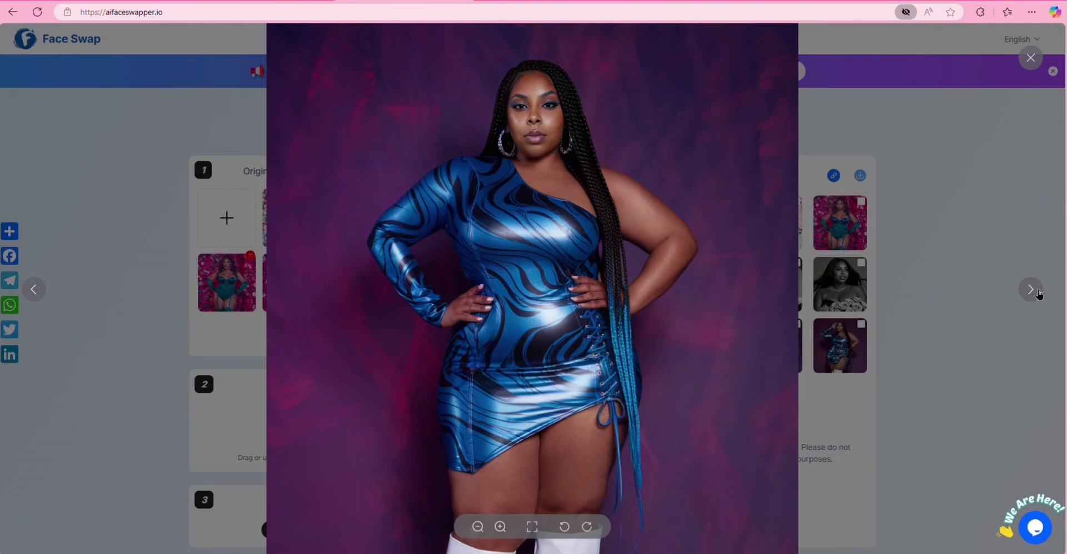
{"action": "left_click", "coordinate": [1031, 290]}
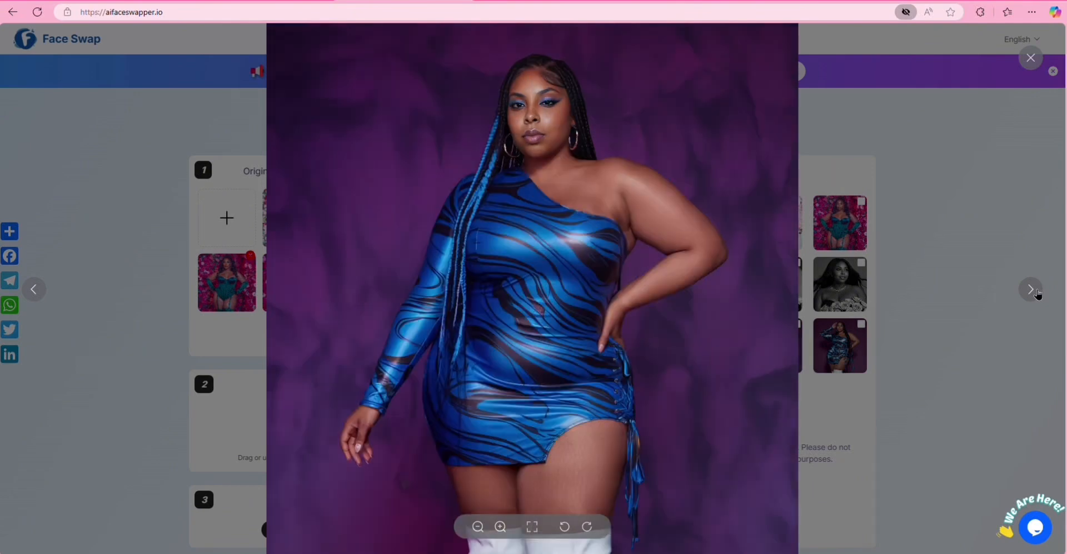
{"action": "left_click", "coordinate": [1031, 290]}
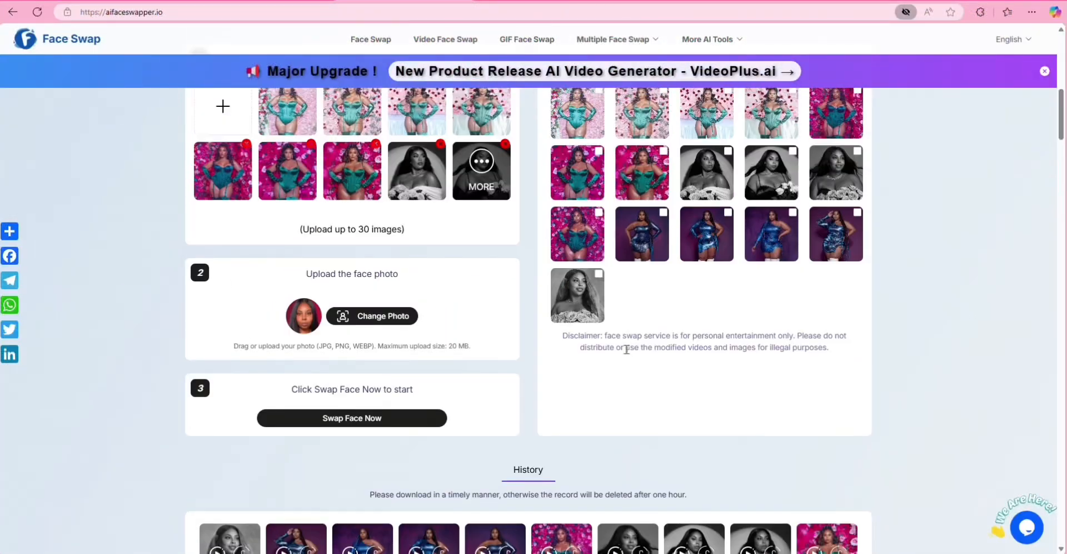
{"action": "scroll", "coordinate": [627, 349], "scroll_direction": "down", "scroll_amount": 2}
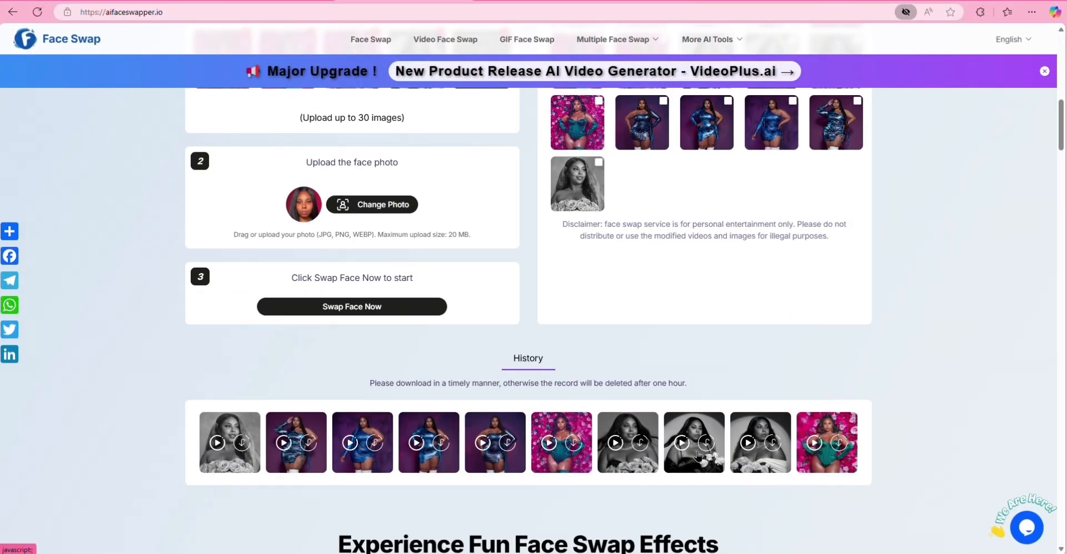
{"action": "scroll", "coordinate": [739, 374], "scroll_direction": "up", "scroll_amount": 4}
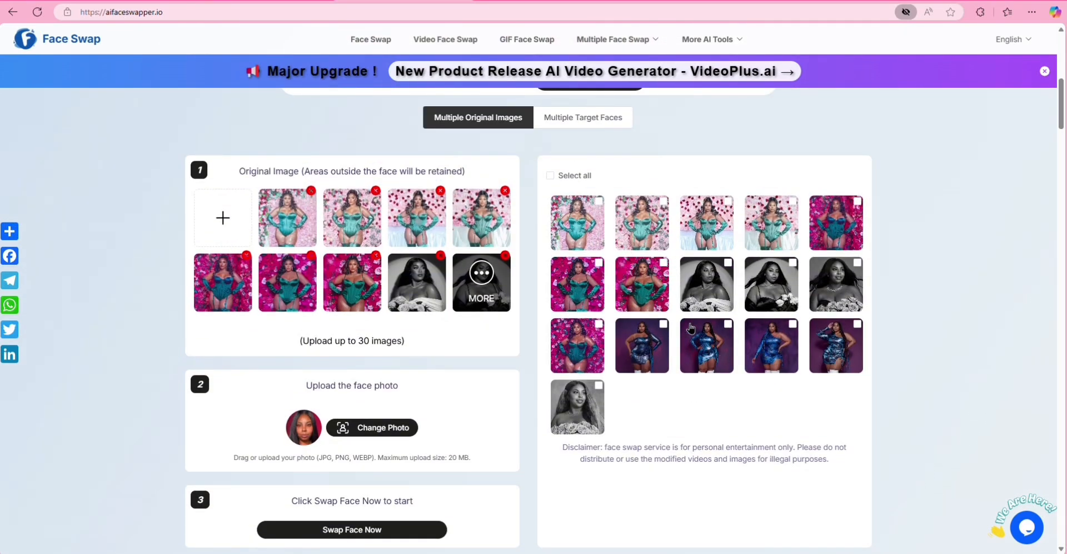
- Select all the color results, leaving out the black-and-white portraits, and download them together
{"action": "left_click", "coordinate": [599, 202]}
{"action": "left_click", "coordinate": [663, 202]}
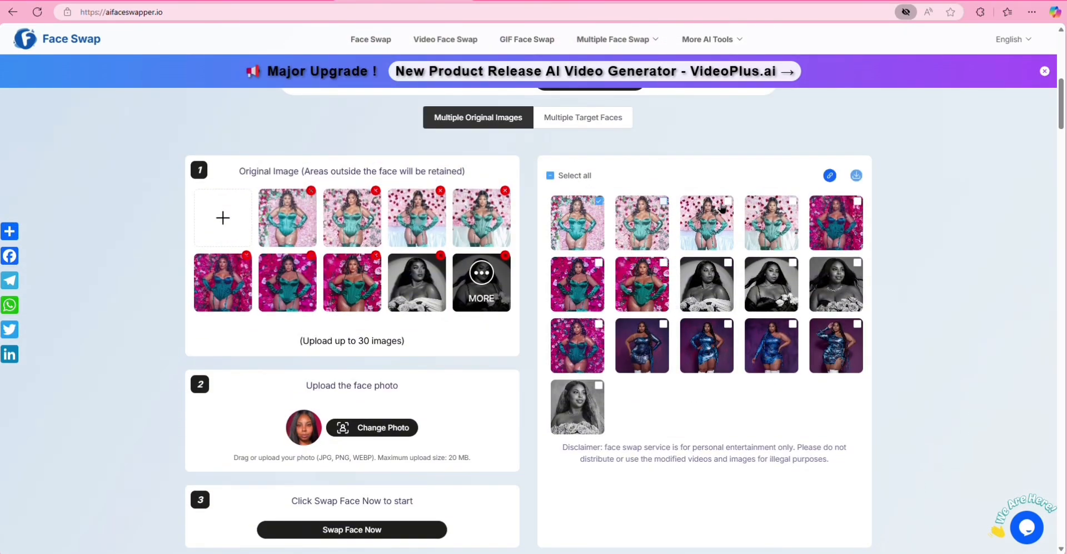
{"action": "left_click", "coordinate": [795, 202]}
{"action": "left_click", "coordinate": [599, 263]}
{"action": "left_click", "coordinate": [664, 263]}
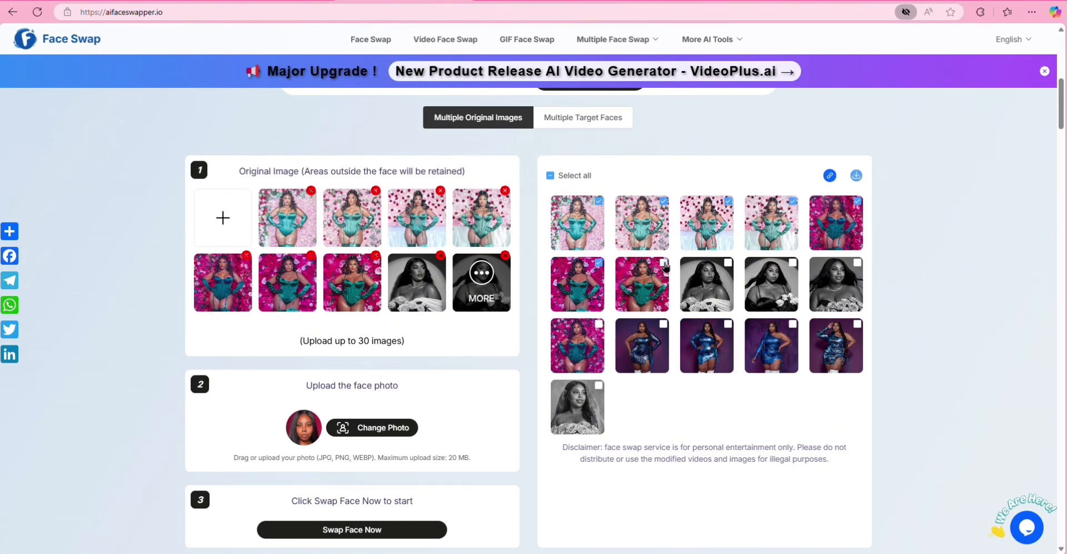
{"action": "left_click", "coordinate": [599, 324]}
{"action": "left_click", "coordinate": [664, 324]}
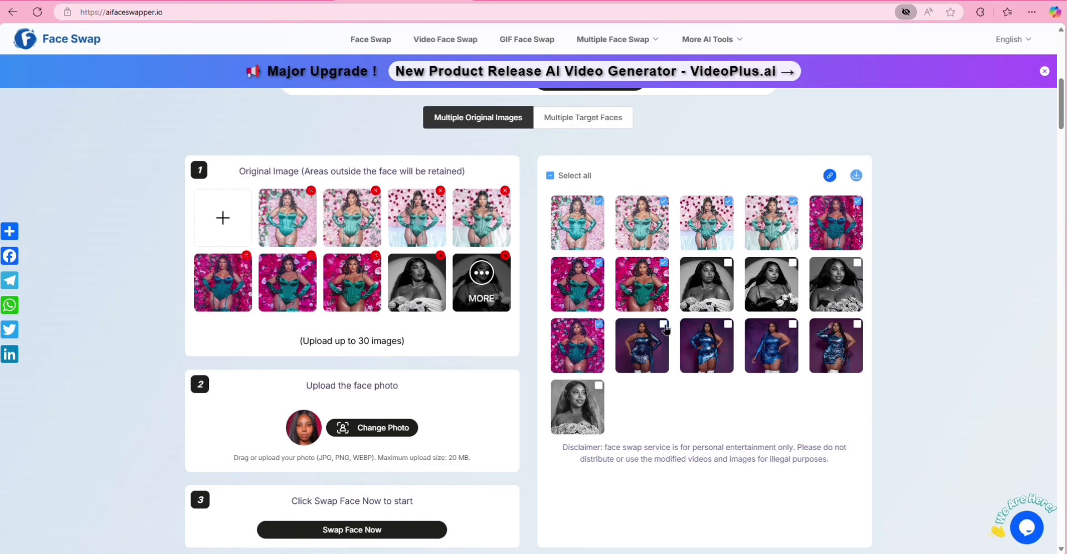
{"action": "left_click", "coordinate": [728, 324]}
{"action": "left_click", "coordinate": [793, 324]}
{"action": "left_click", "coordinate": [858, 324]}
{"action": "left_click", "coordinate": [856, 175]}
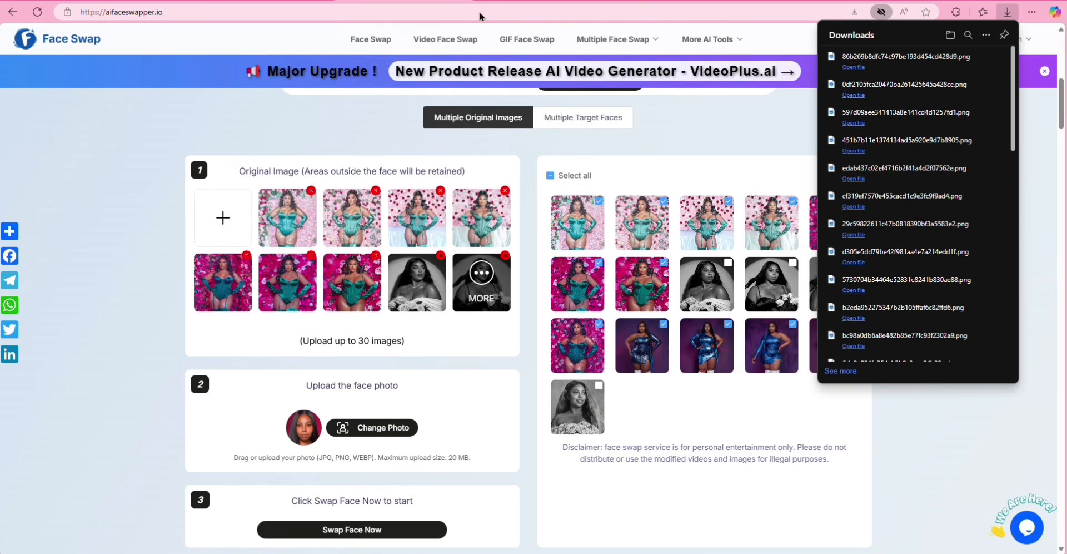
- Search Google for "faceswap ai" and open the aifaceswap.io site from the results
{"action": "left_click", "coordinate": [176, 13]}
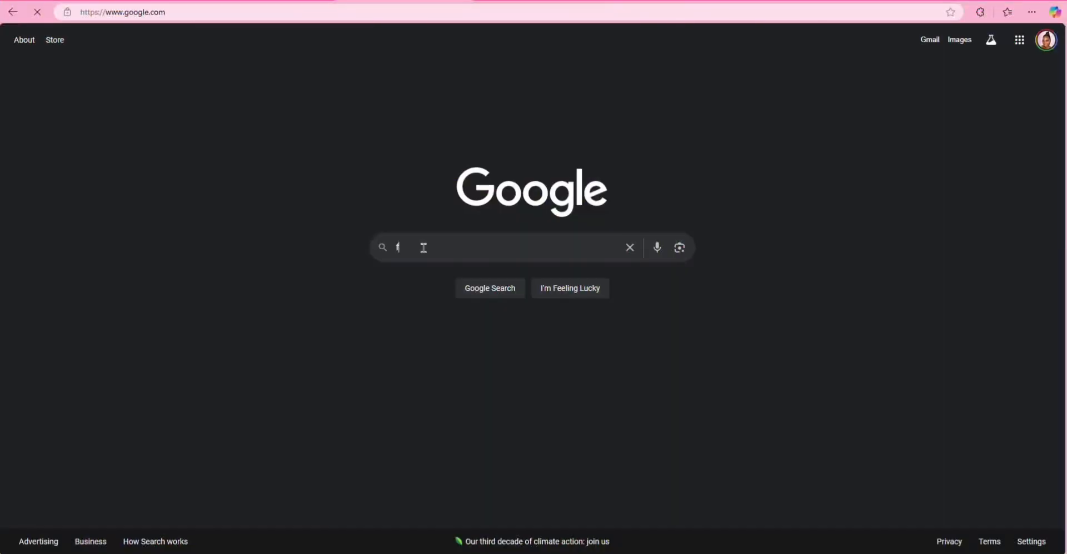
{"action": "type", "text": "faceswap"}
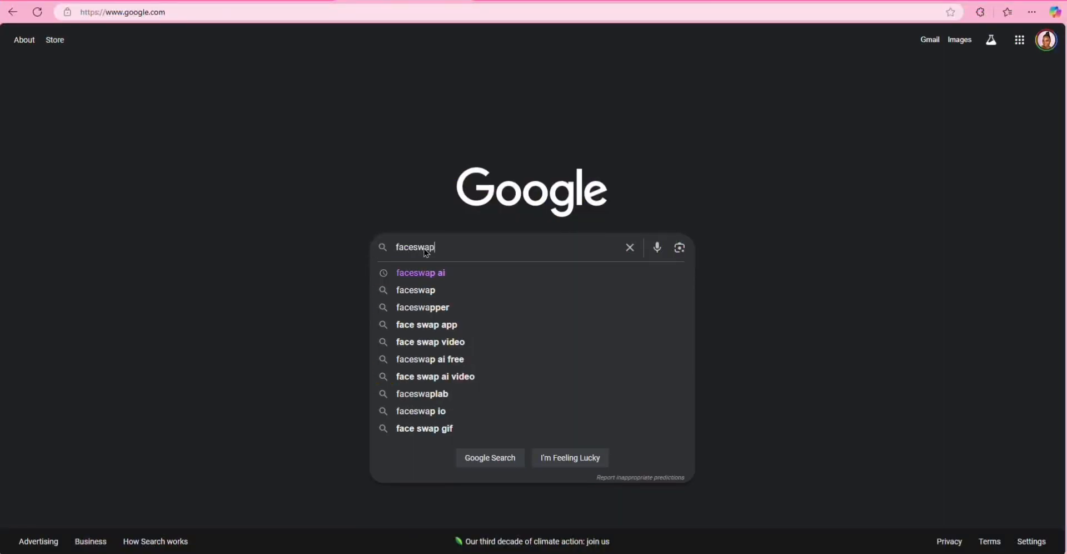
{"action": "left_click", "coordinate": [409, 274]}
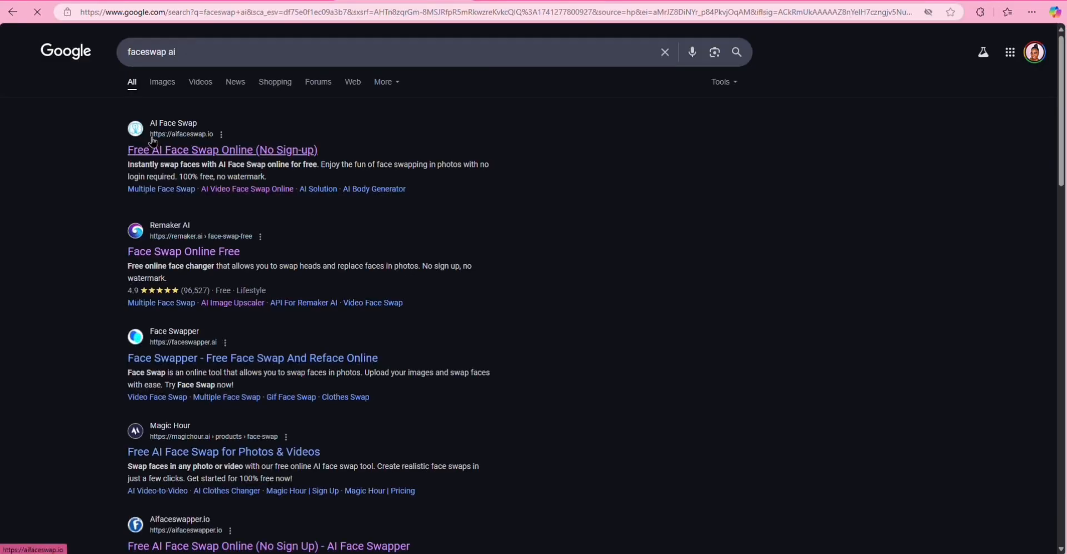
{"action": "left_click", "coordinate": [201, 156]}
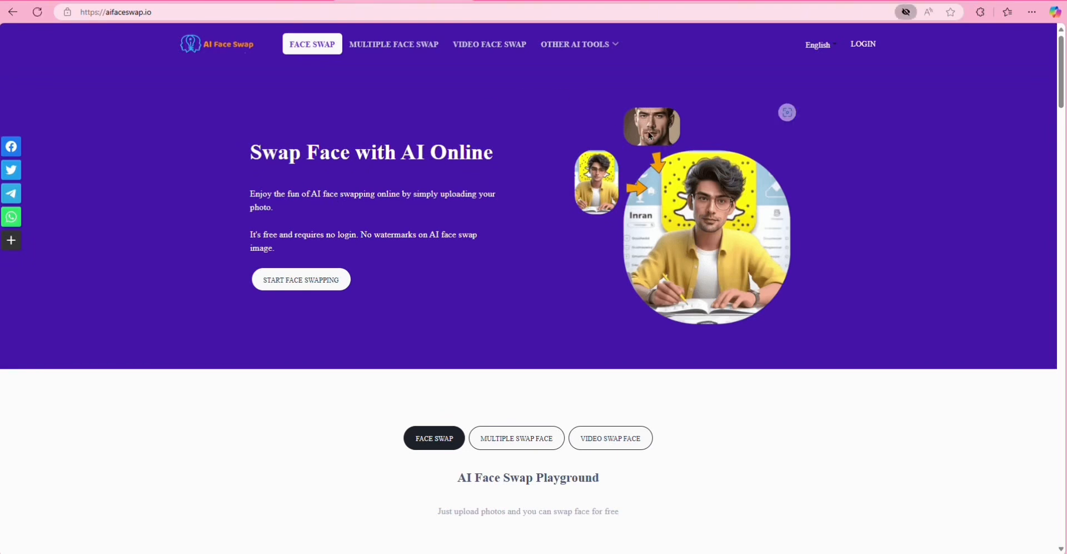
- Look over the AI Face Swap home page and claim the 5 free credits
{"action": "scroll", "coordinate": [305, 269], "scroll_direction": "down", "scroll_amount": 4}
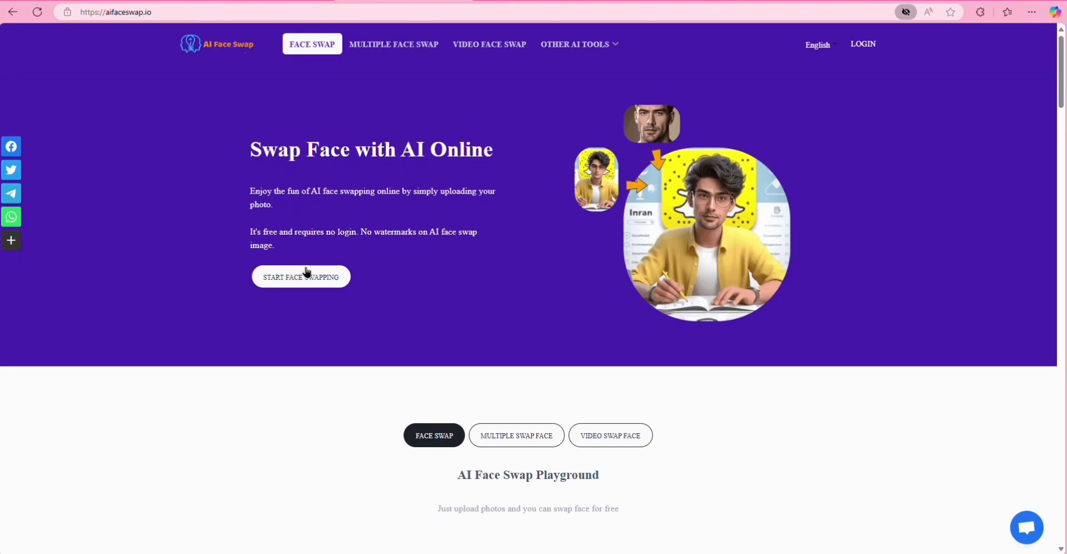
{"action": "scroll", "coordinate": [395, 274], "scroll_direction": "up", "scroll_amount": 2}
{"action": "scroll", "coordinate": [535, 276], "scroll_direction": "up", "scroll_amount": 2}
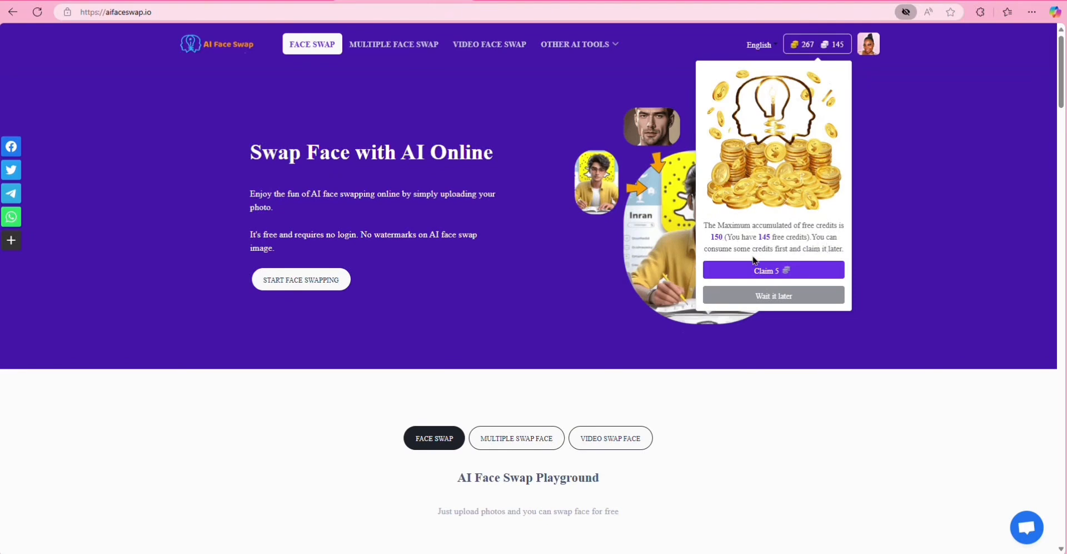
{"action": "left_click", "coordinate": [773, 270]}
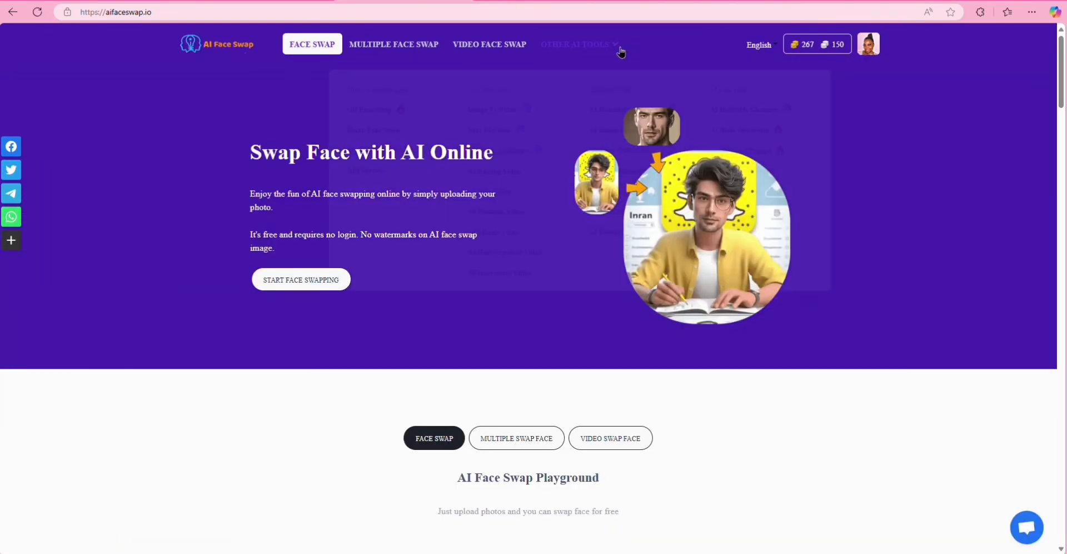
- Open the Batch Face Swap tool on aifaceswap.io and go to its playground's image upload area
{"action": "mouse_move", "coordinate": [576, 44]}
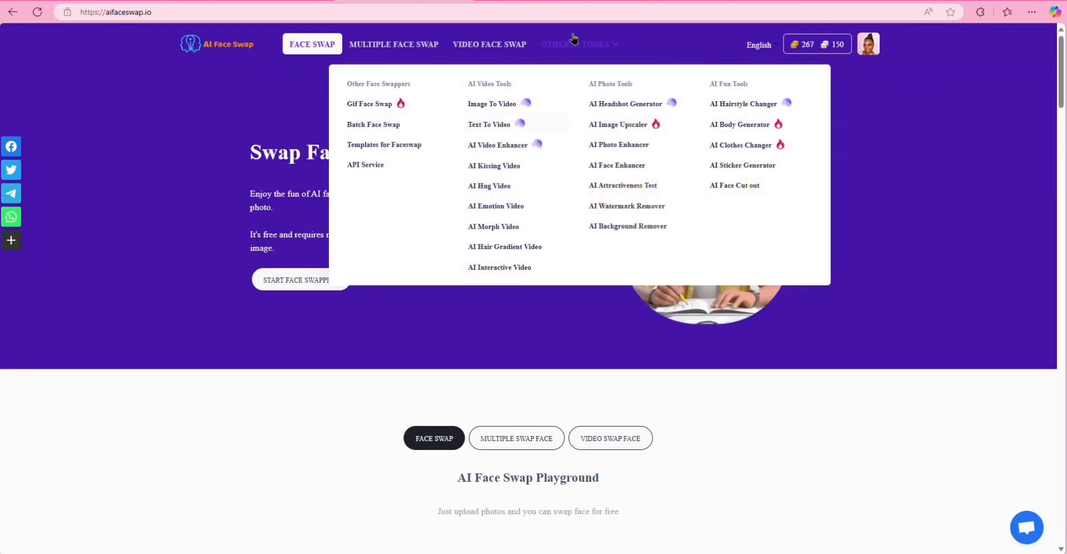
{"action": "left_click", "coordinate": [370, 126]}
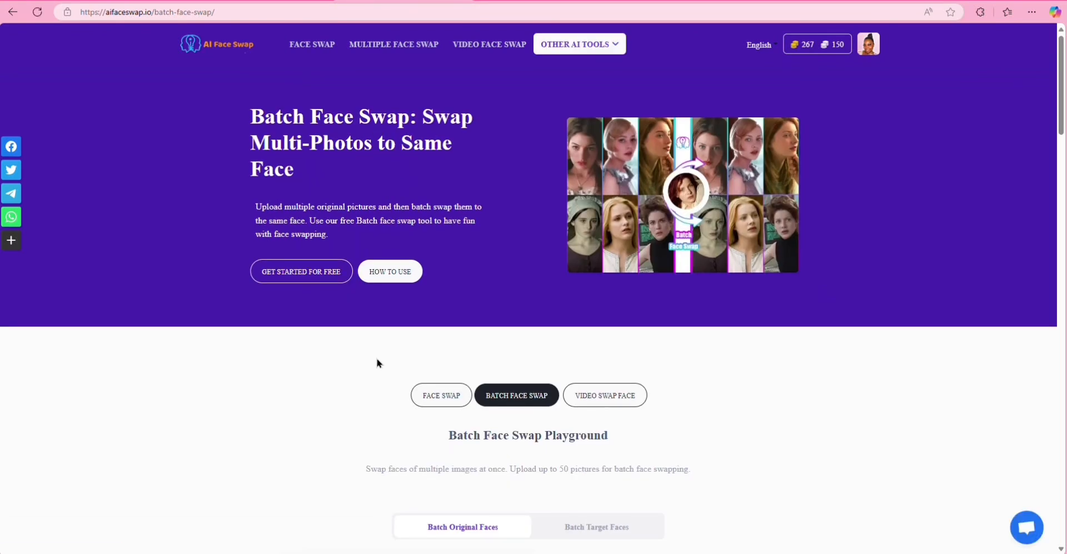
{"action": "scroll", "coordinate": [377, 363], "scroll_direction": "down", "scroll_amount": 4}
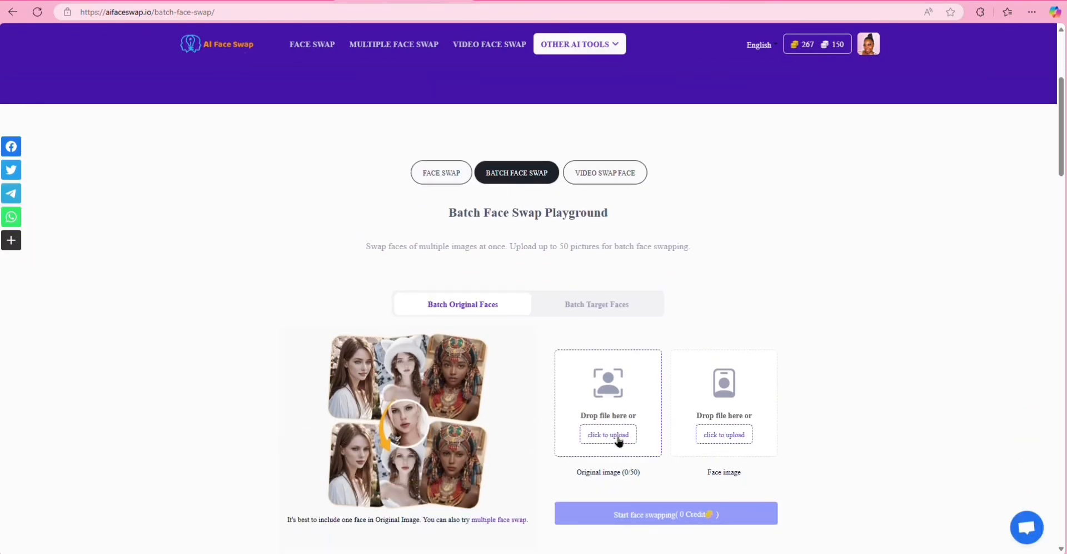
- Upload all the images from the ideogram_download_2025-03-06 folder in Downloads as the original images for the batch face swap
{"action": "scroll", "coordinate": [586, 436], "scroll_direction": "down", "scroll_amount": 1}
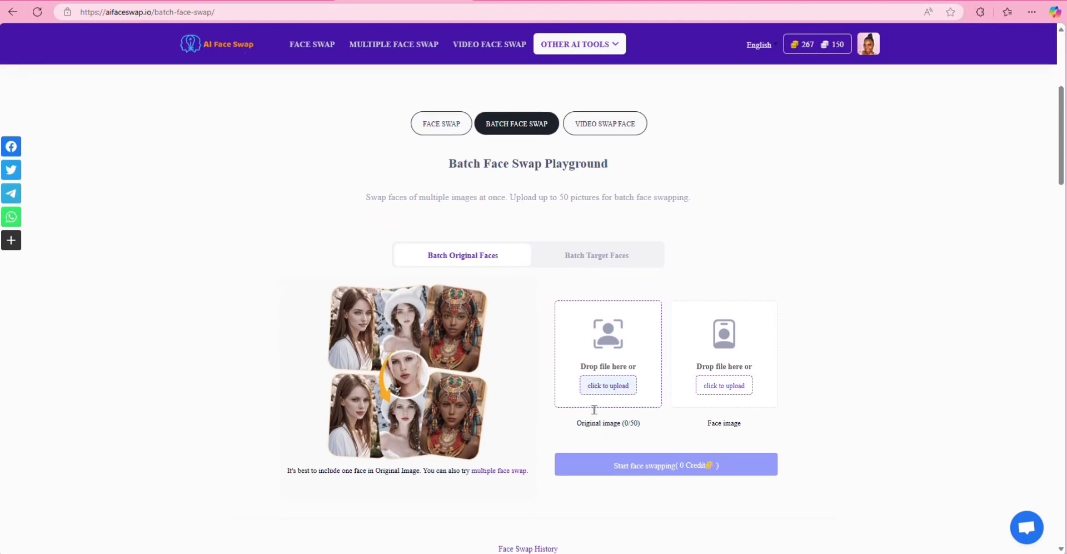
{"action": "left_click", "coordinate": [603, 380]}
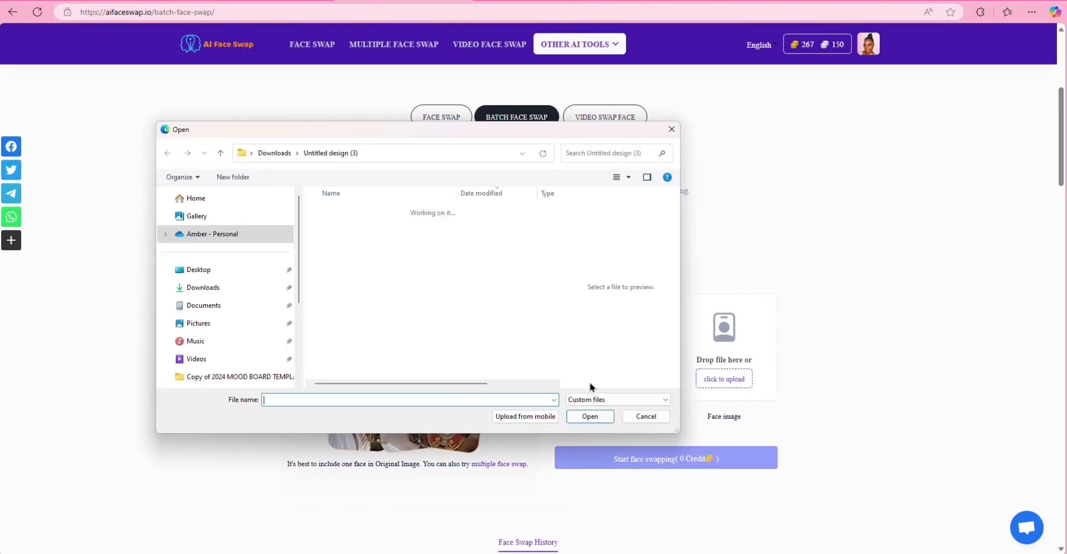
{"action": "left_click", "coordinate": [202, 288]}
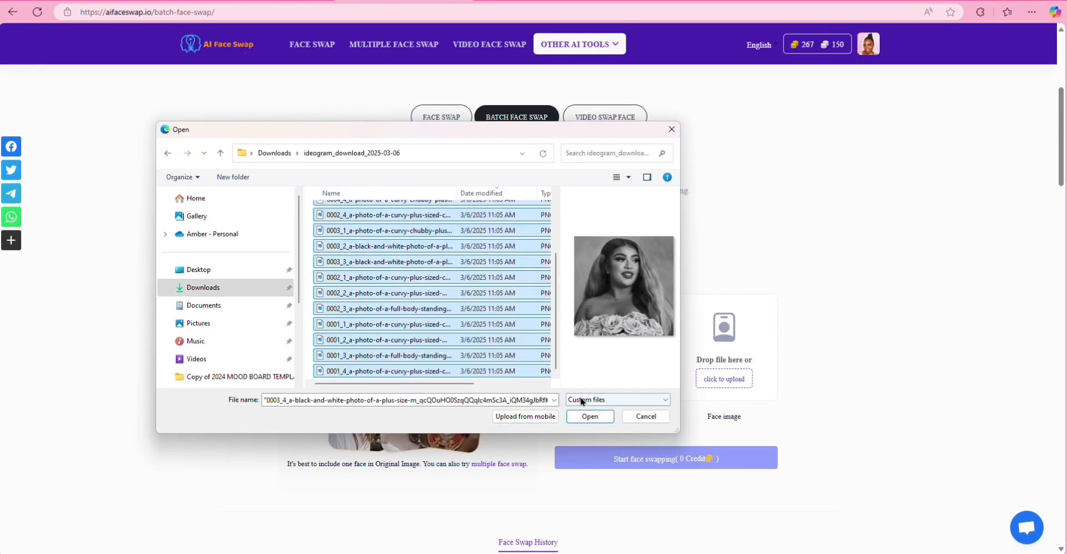
{"action": "left_click", "coordinate": [585, 416]}
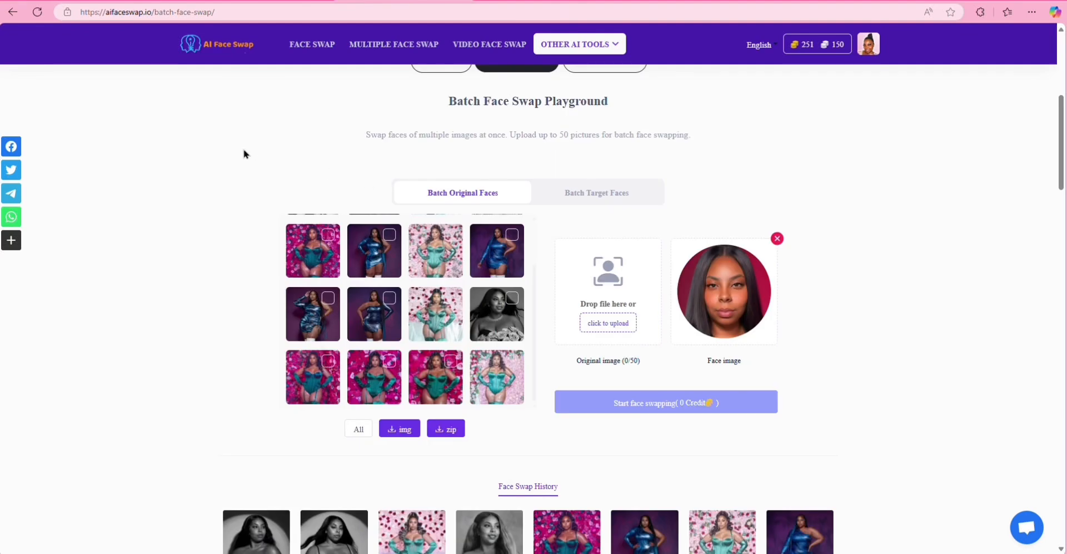
- Examine the batch face swap results, enlarging them one after another to check the face's consistency, and close the preview
{"action": "scroll", "coordinate": [350, 324], "scroll_direction": "up", "scroll_amount": 1}
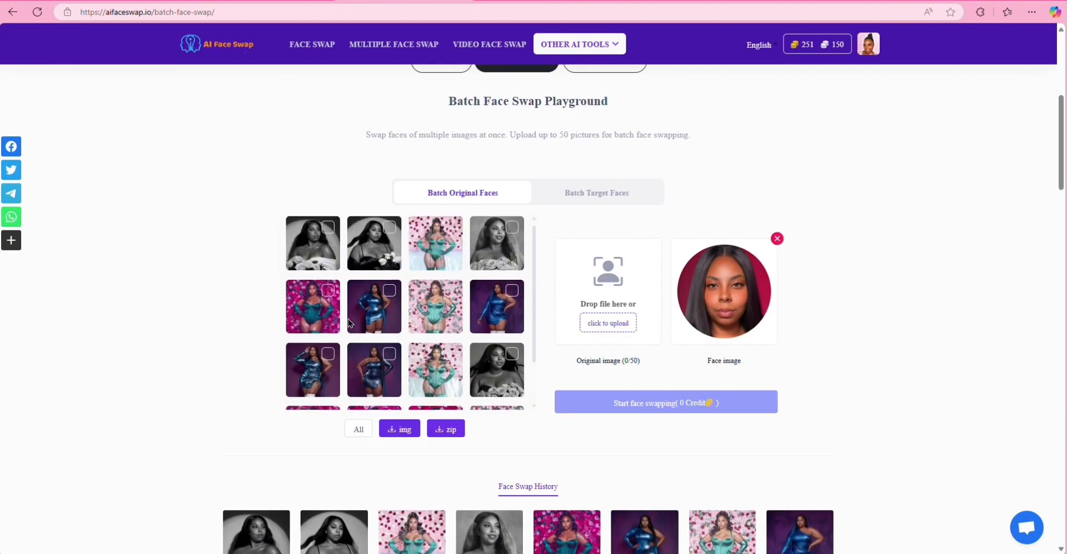
{"action": "scroll", "coordinate": [348, 329], "scroll_direction": "down", "scroll_amount": 1}
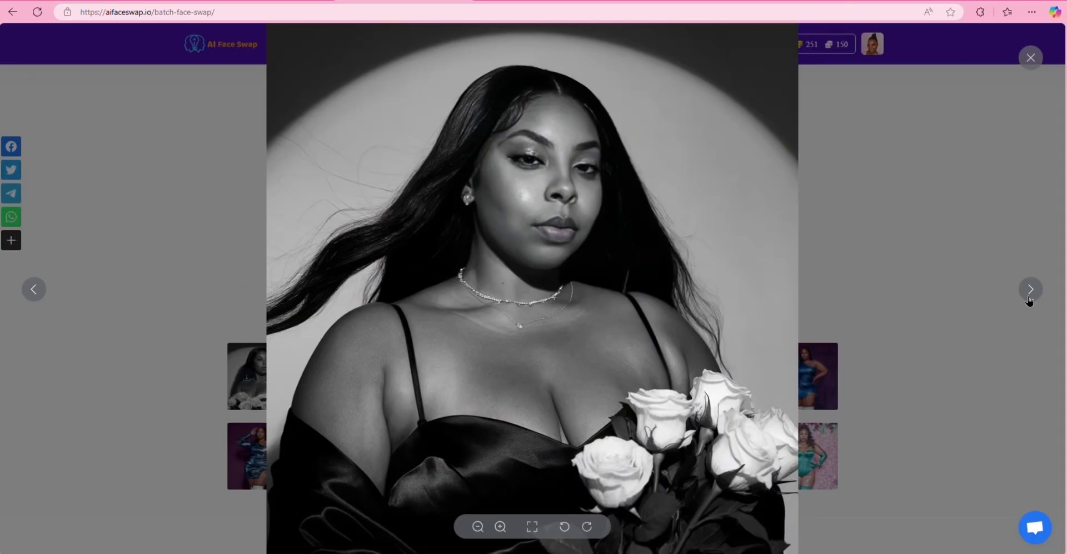
{"action": "left_click", "coordinate": [1030, 289]}
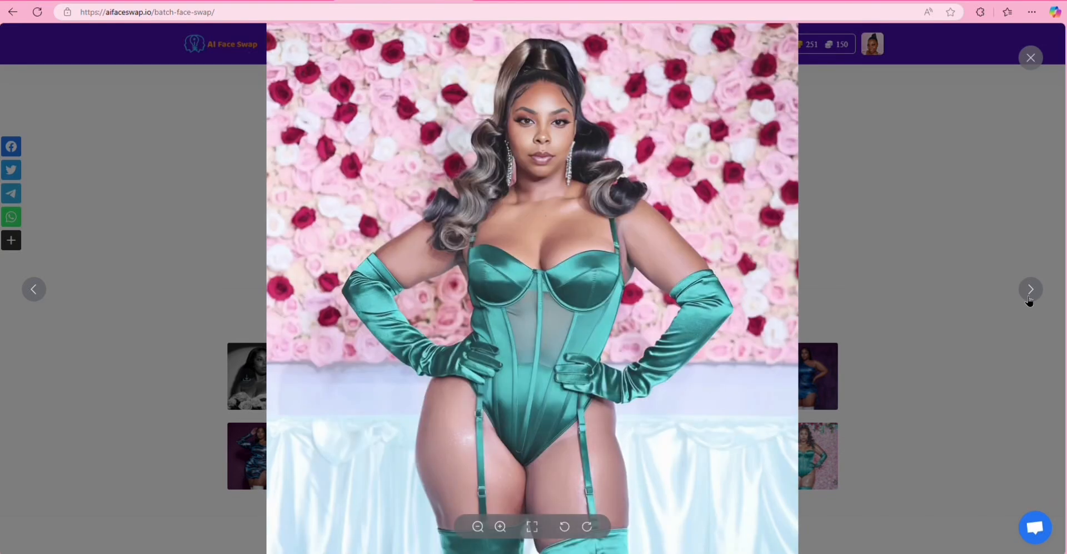
{"action": "left_click", "coordinate": [1028, 300]}
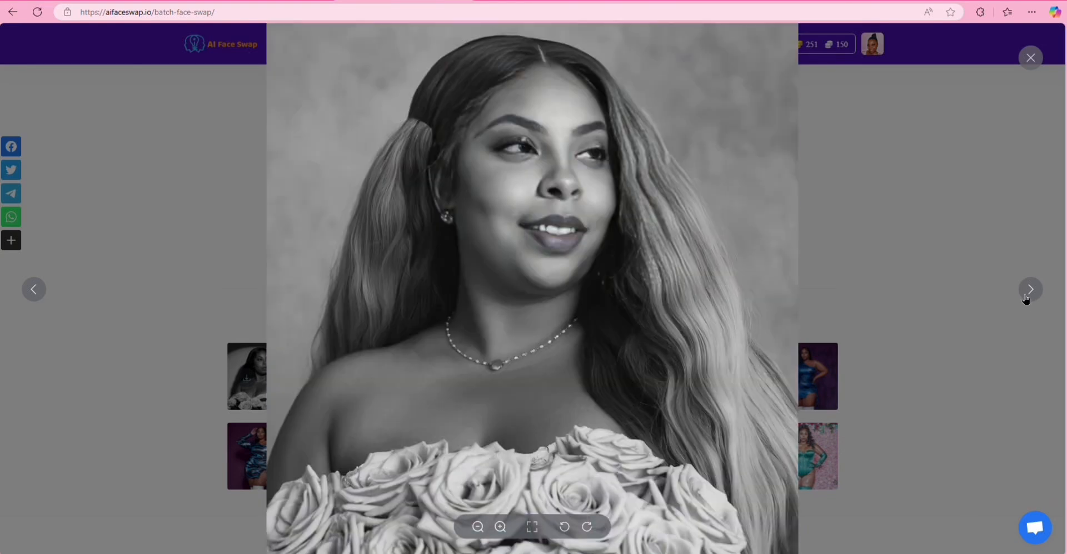
{"action": "left_click", "coordinate": [1027, 300]}
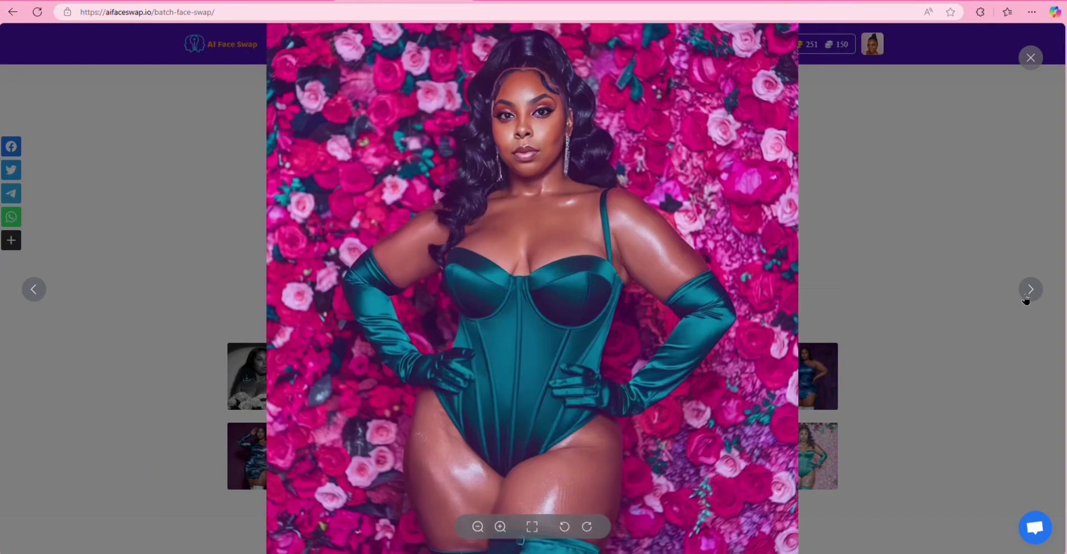
{"action": "left_click", "coordinate": [1026, 299]}
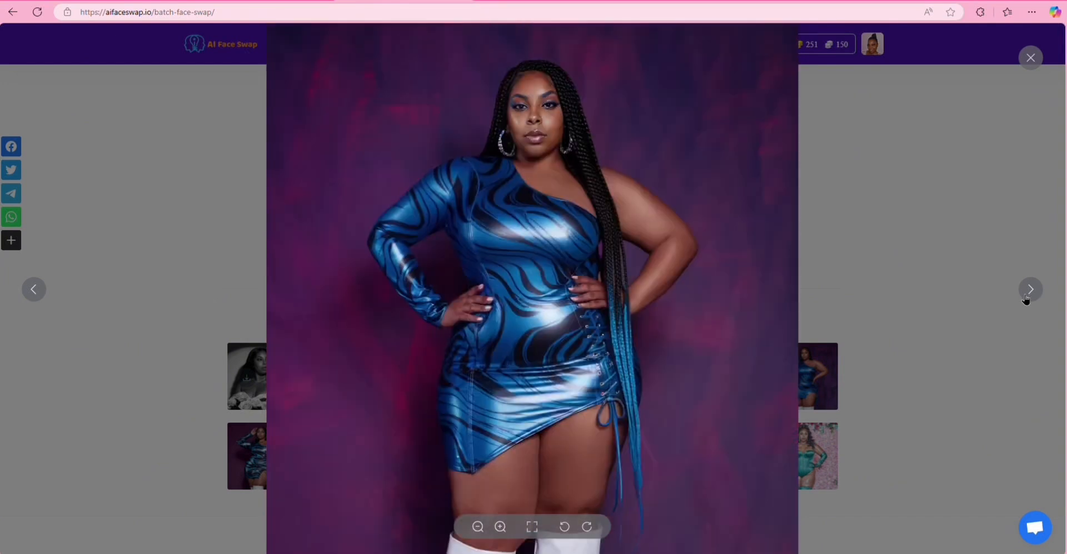
{"action": "left_click", "coordinate": [1027, 300]}
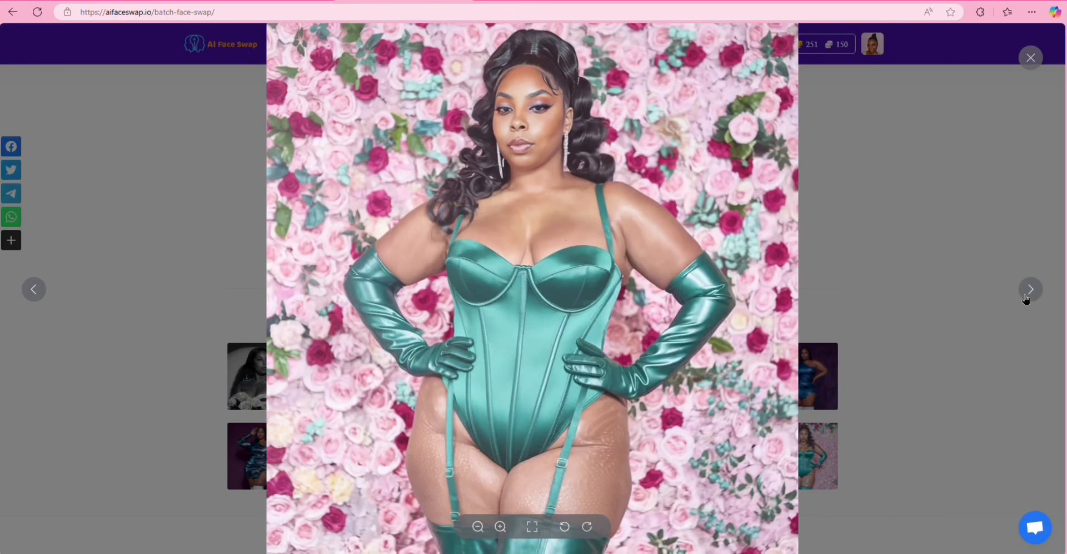
{"action": "left_click", "coordinate": [1027, 300]}
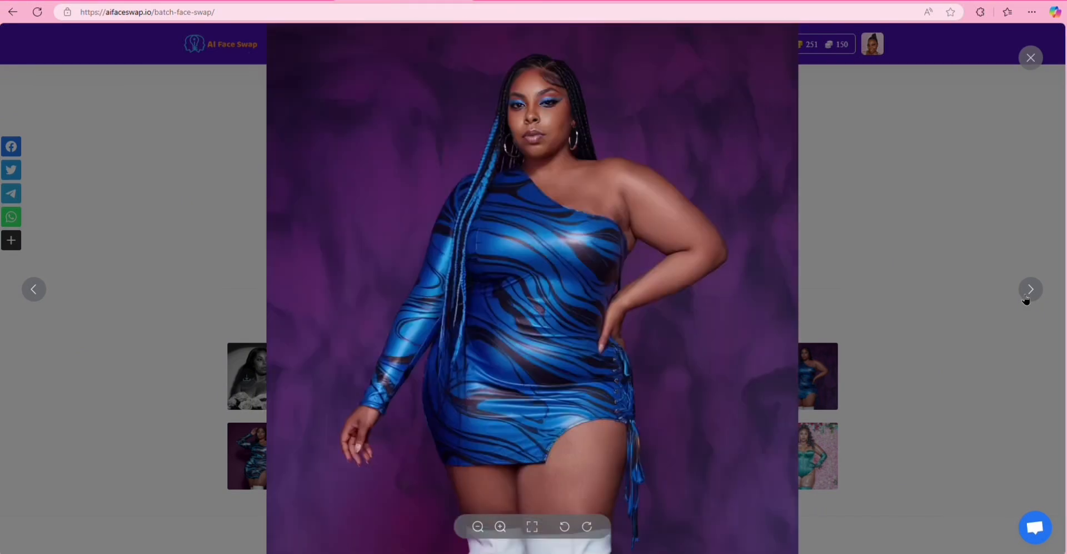
{"action": "left_click", "coordinate": [1027, 299]}
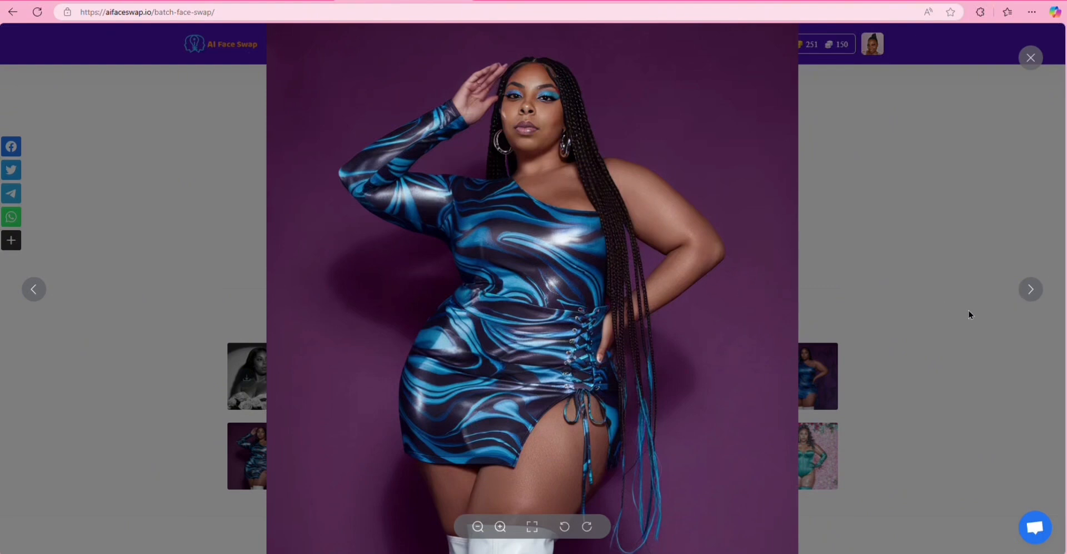
{"action": "left_click", "coordinate": [1033, 290]}
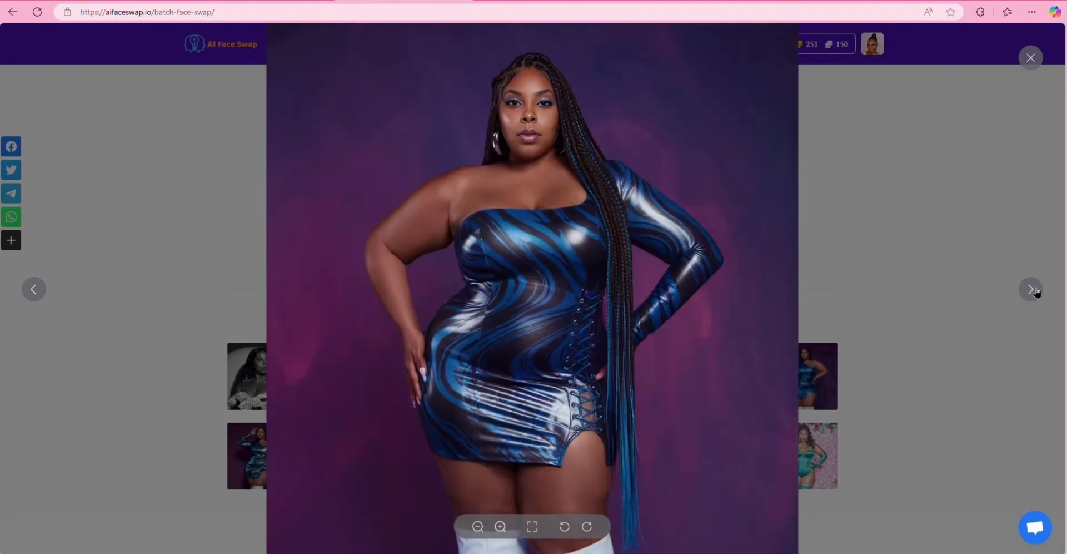
{"action": "left_click", "coordinate": [886, 111]}
- Select all the color results in the batch, leaving out the black-and-white portraits, and download them as a zip
{"action": "scroll", "coordinate": [445, 185], "scroll_direction": "up", "scroll_amount": 2}
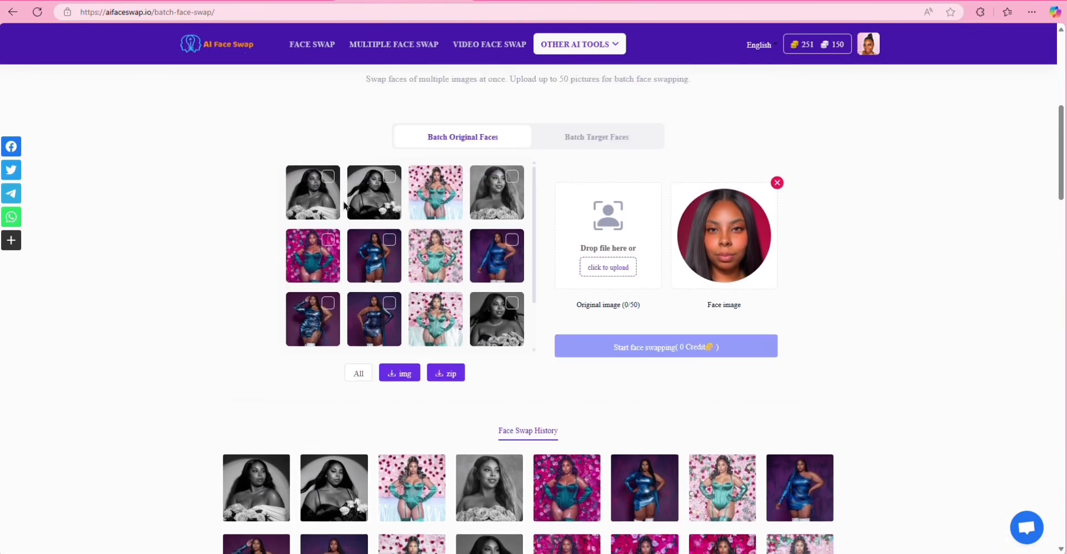
{"action": "left_click", "coordinate": [452, 178]}
{"action": "left_click", "coordinate": [328, 240]}
{"action": "left_click", "coordinate": [389, 240]}
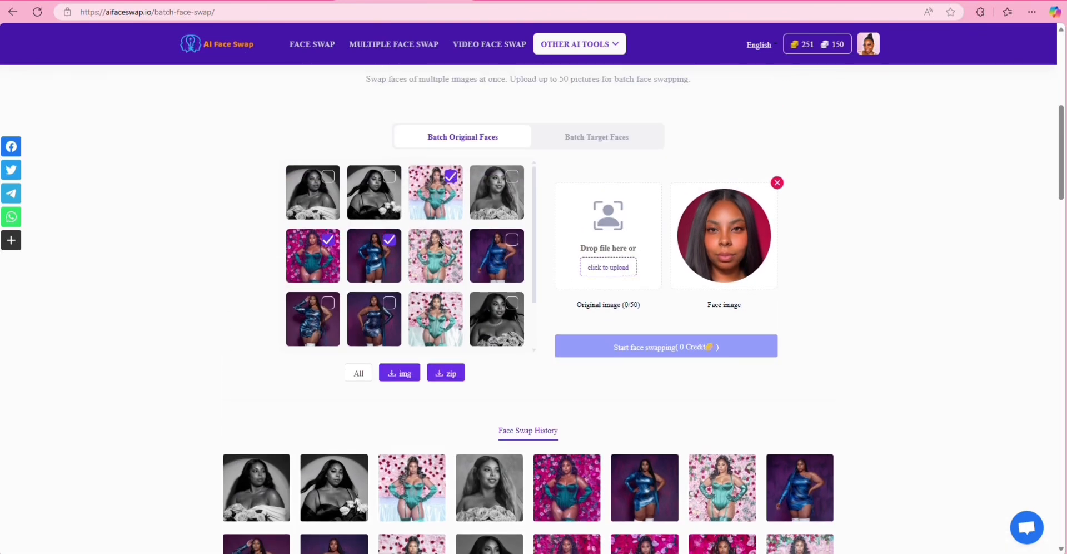
{"action": "left_click", "coordinate": [451, 239]}
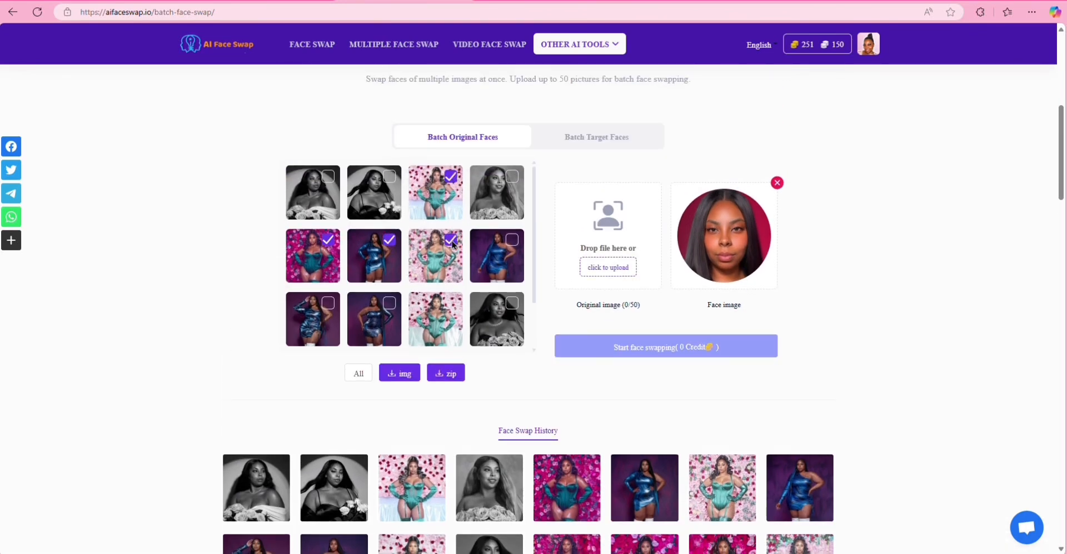
{"action": "left_click", "coordinate": [512, 240]}
{"action": "scroll", "coordinate": [332, 313], "scroll_direction": "down", "scroll_amount": 1}
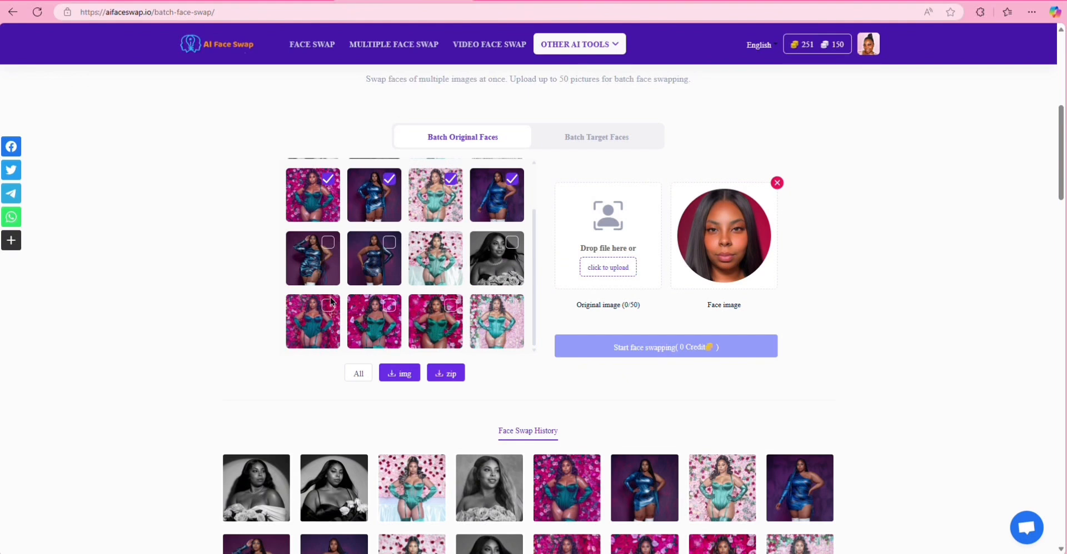
{"action": "left_click", "coordinate": [328, 243]}
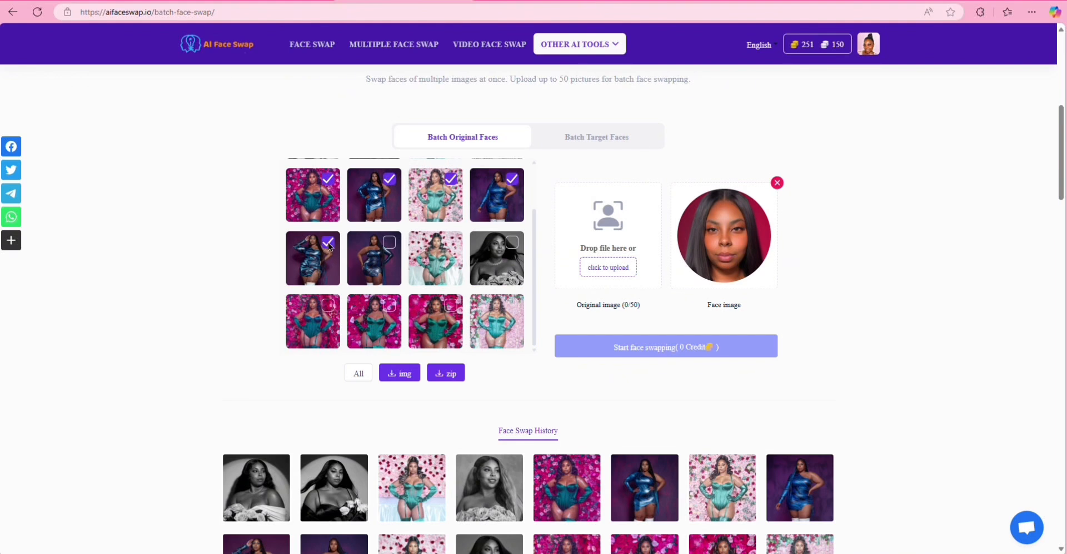
{"action": "left_click", "coordinate": [389, 243]}
{"action": "left_click", "coordinate": [444, 318]}
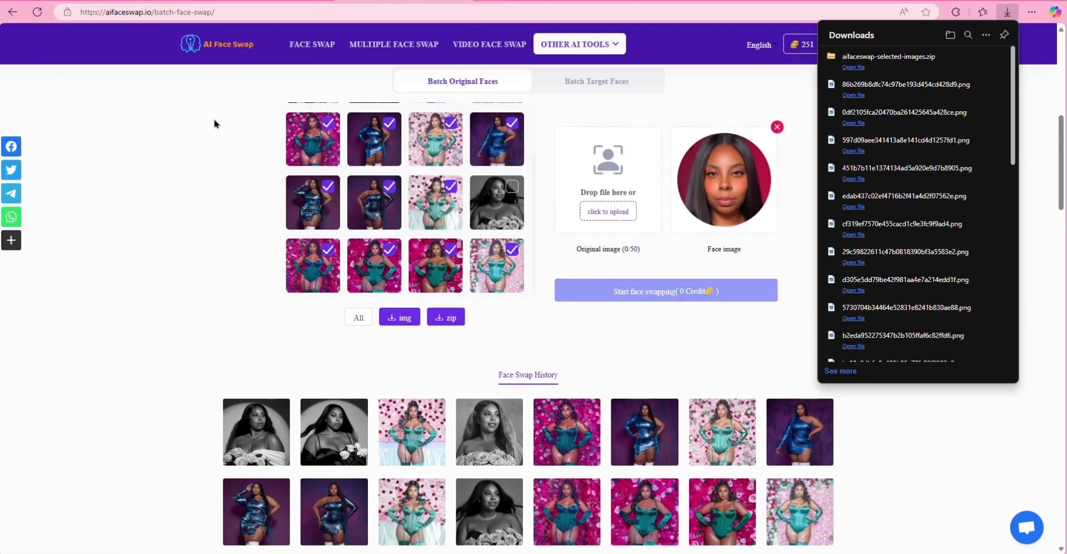
- Switch to the single-image Face Swap playground and swap the loaded face onto the blue metallic dress image
{"action": "left_click", "coordinate": [469, 7]}
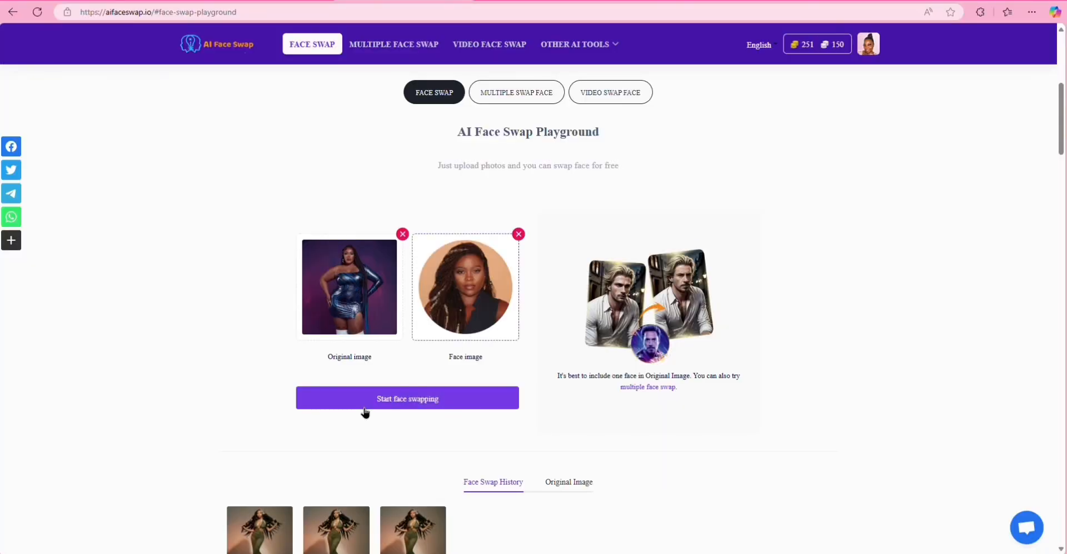
{"action": "left_click", "coordinate": [406, 401]}
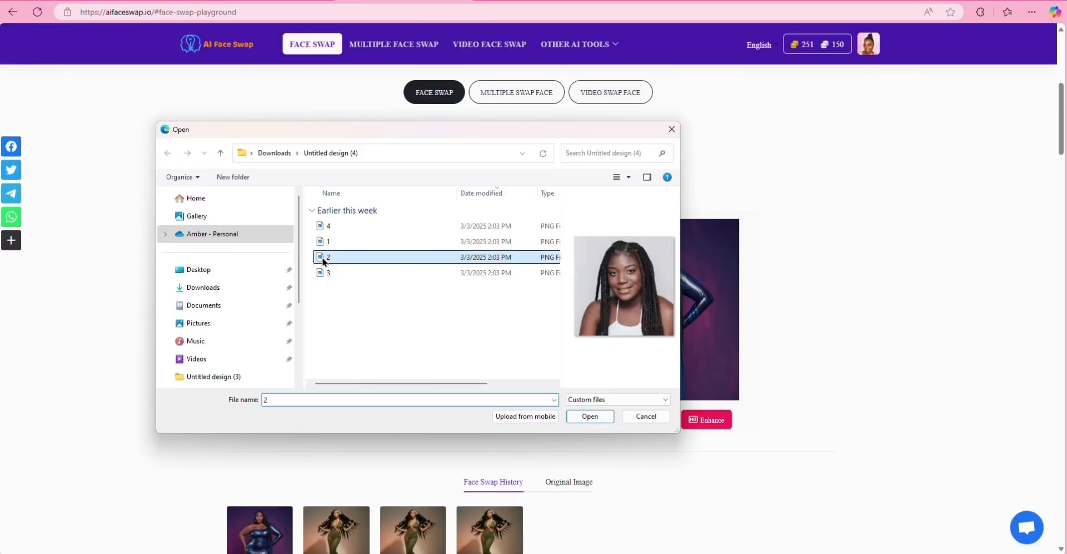
- Use file 2 from the Untitled design (4) folder as the face image, run the swap again and view the result enlarged
{"action": "left_click", "coordinate": [591, 416]}
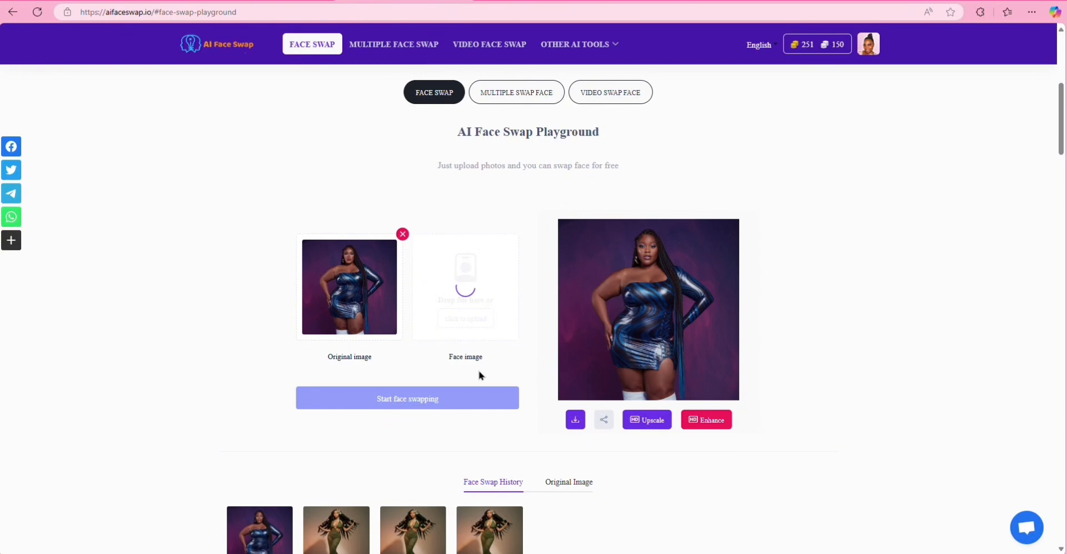
{"action": "left_click", "coordinate": [422, 403]}
{"action": "left_click", "coordinate": [716, 321]}
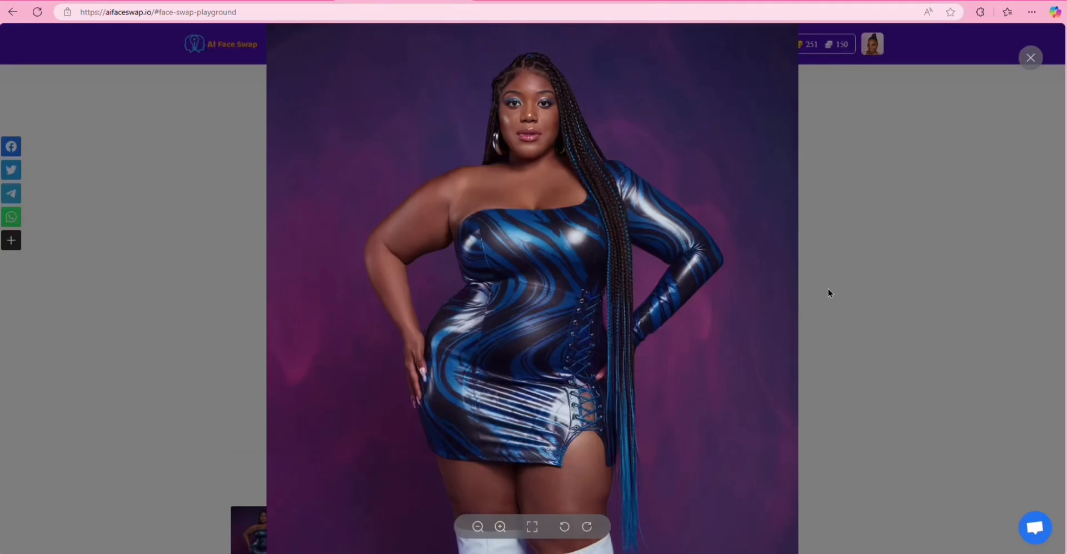
{"action": "left_click", "coordinate": [920, 298]}
- Replace the original image with the lilac corset model image from Downloads and run the face swap on it
{"action": "left_click", "coordinate": [403, 234]}
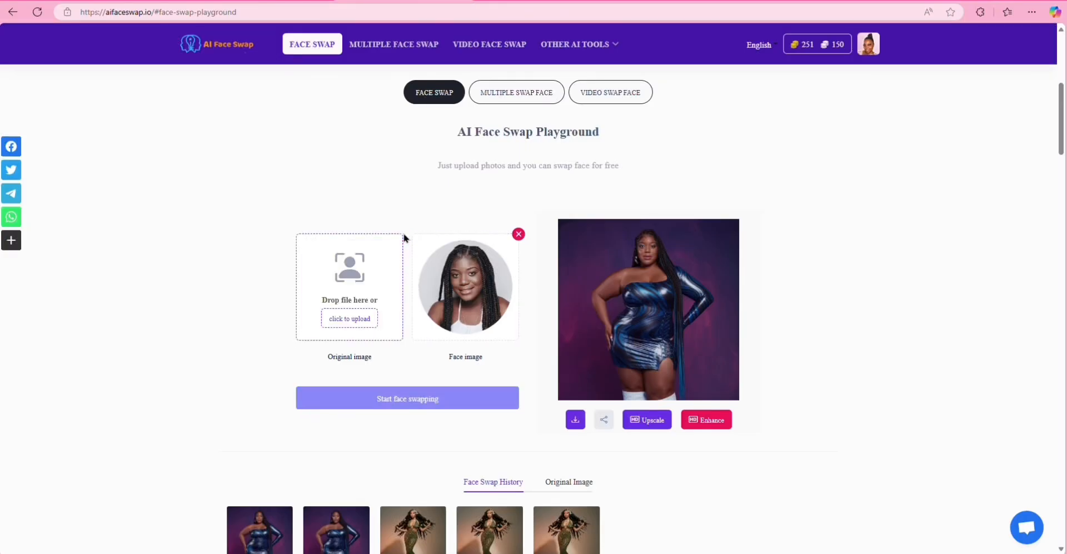
{"action": "left_click", "coordinate": [349, 319]}
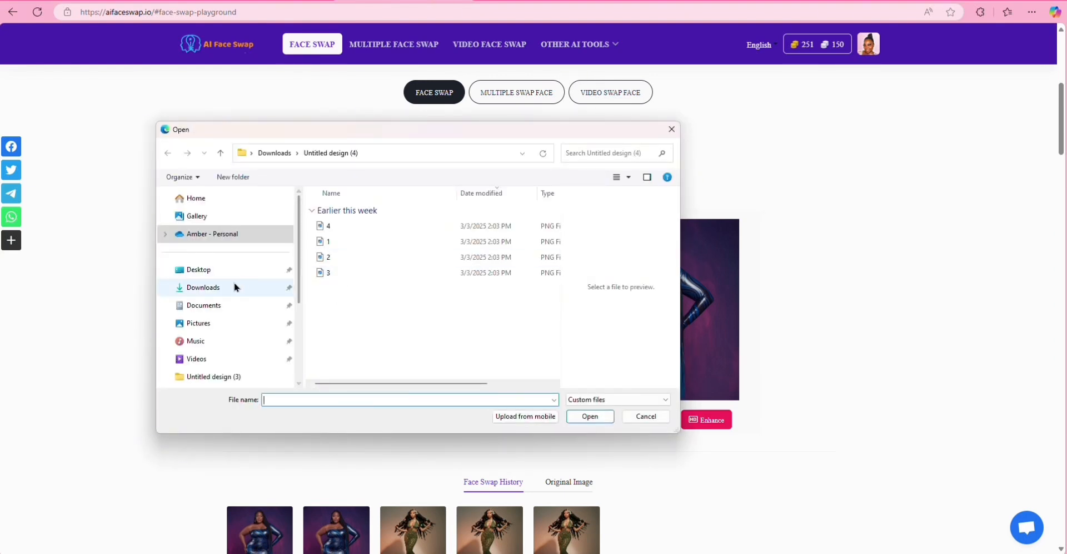
{"action": "left_click", "coordinate": [233, 287]}
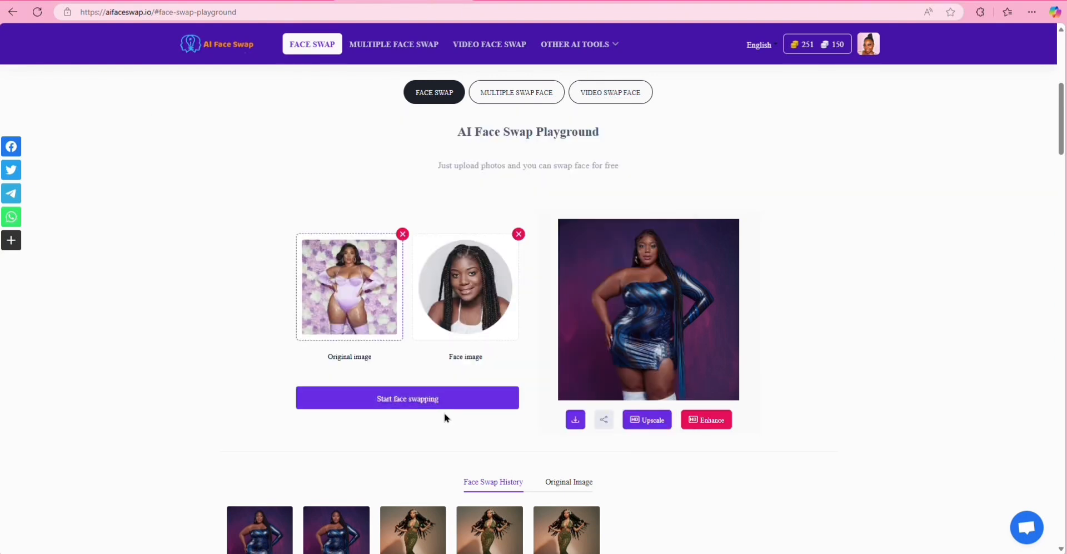
{"action": "left_click", "coordinate": [429, 402]}
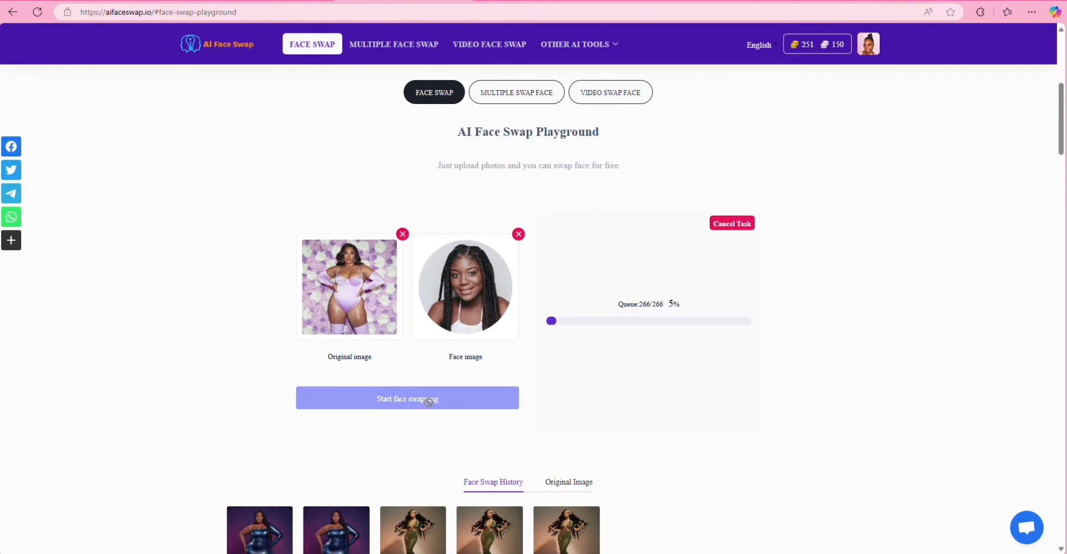
{"action": "left_click", "coordinate": [606, 376]}
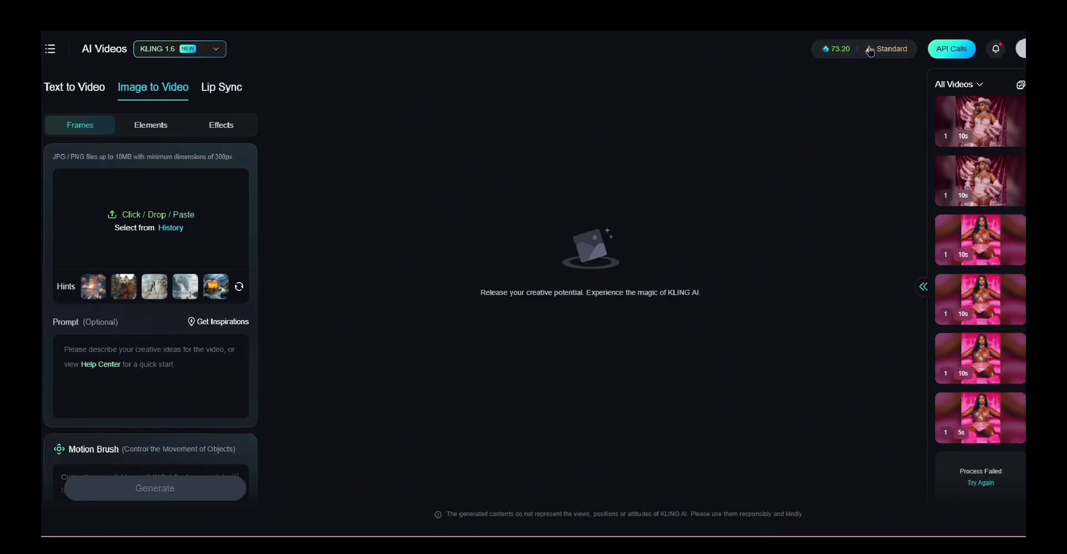
- Open Kling AI's membership page and examine the monthly plans and the purchasable credit packages
{"action": "mouse_move", "coordinate": [892, 58]}
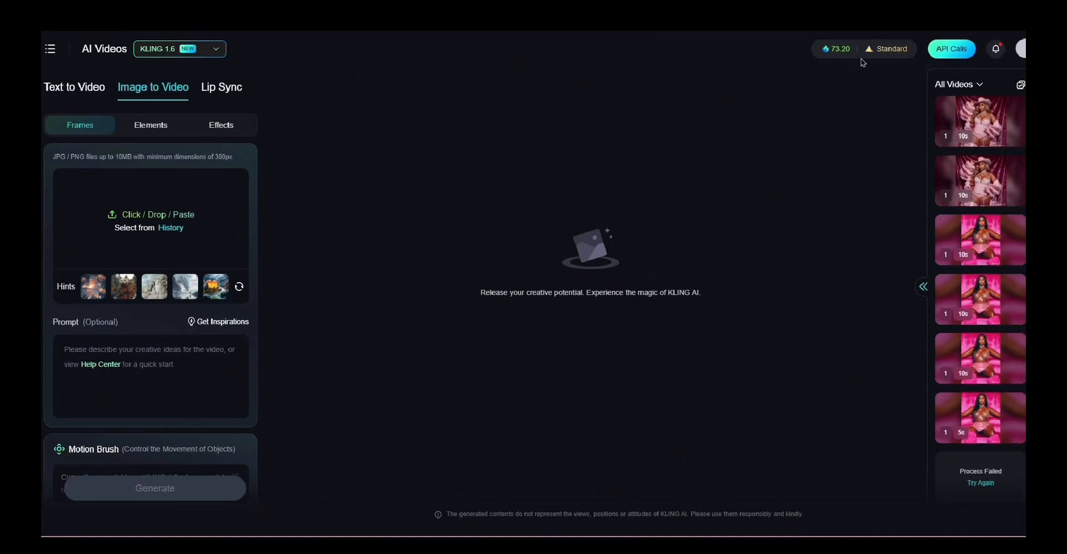
{"action": "left_click", "coordinate": [890, 54]}
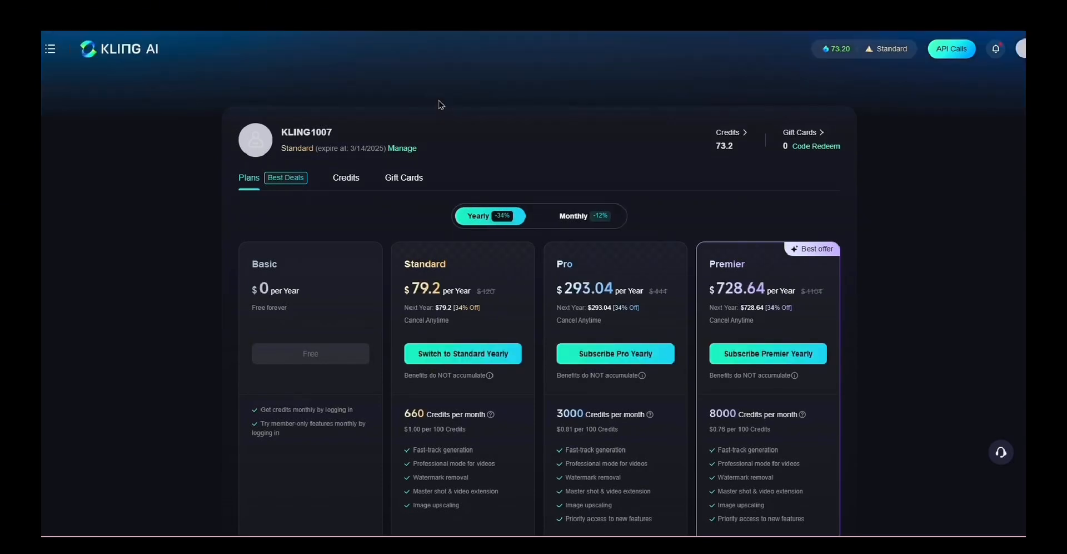
{"action": "left_click", "coordinate": [571, 221]}
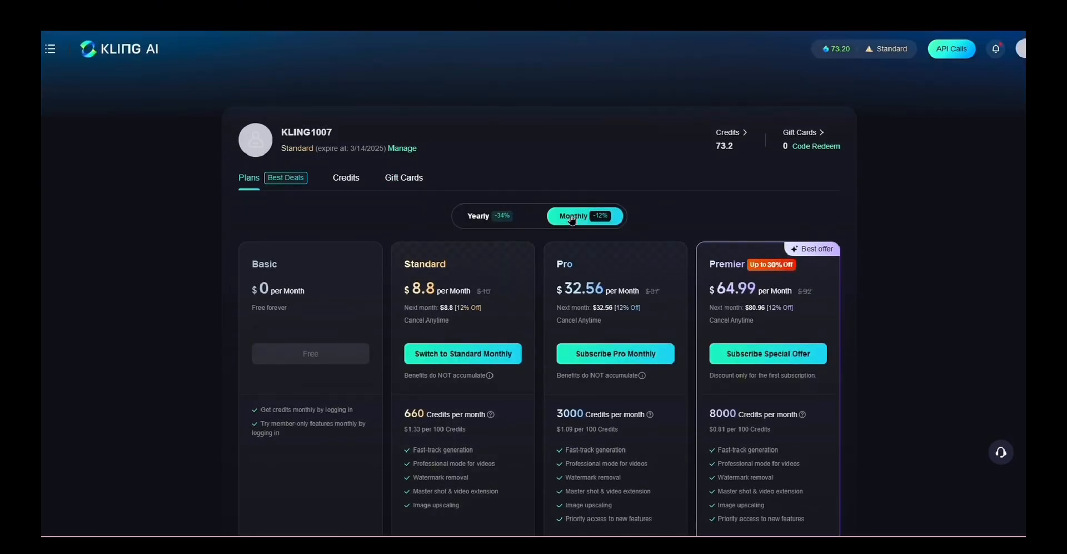
{"action": "scroll", "coordinate": [351, 183], "scroll_direction": "down", "scroll_amount": 2}
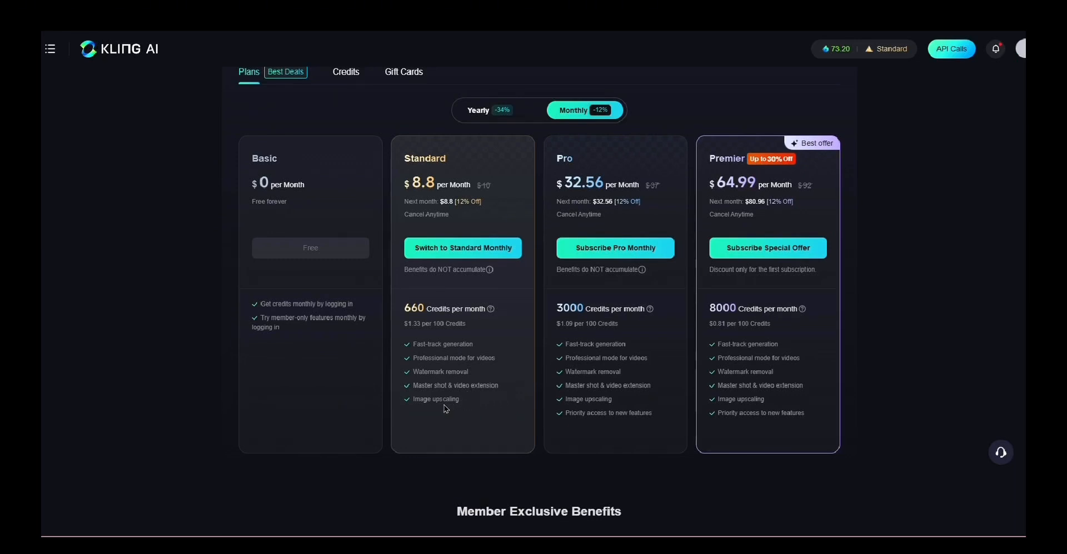
{"action": "scroll", "coordinate": [467, 364], "scroll_direction": "up", "scroll_amount": 1}
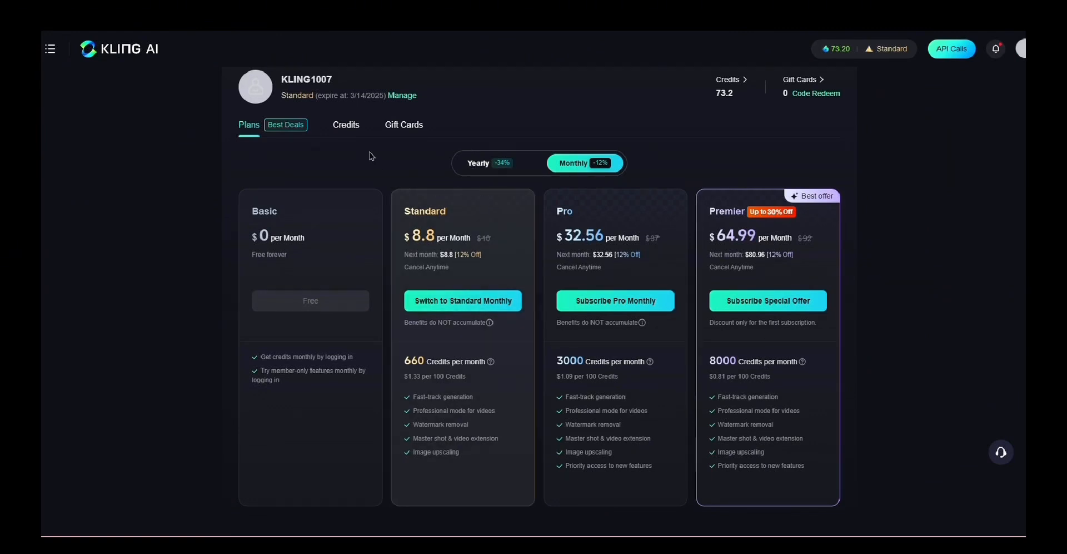
{"action": "left_click", "coordinate": [347, 126]}
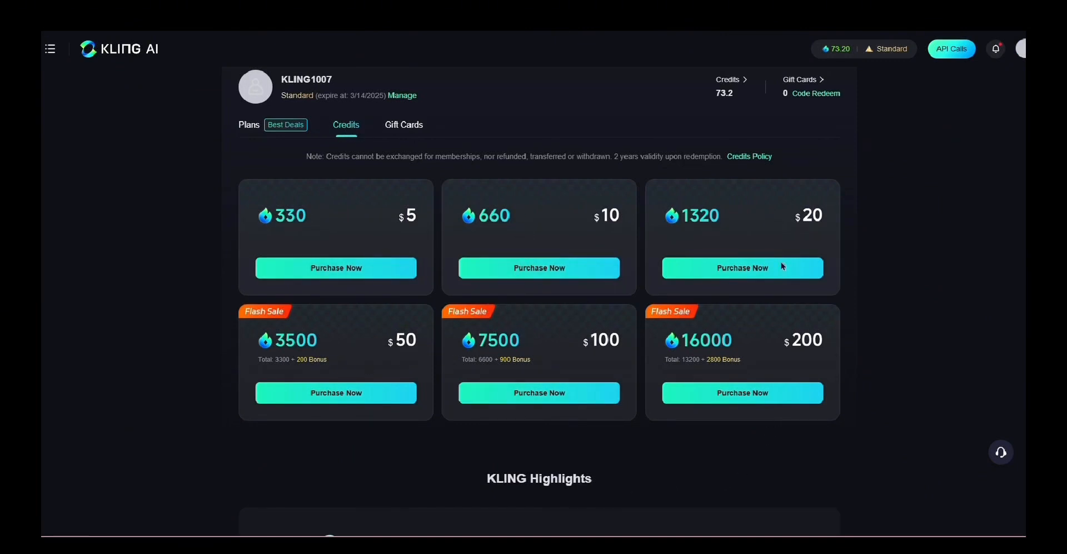
- Open Kling's AI Videos page for image-to-video and upload the teal corset model image from Downloads as the start frame
{"action": "left_click", "coordinate": [53, 54]}
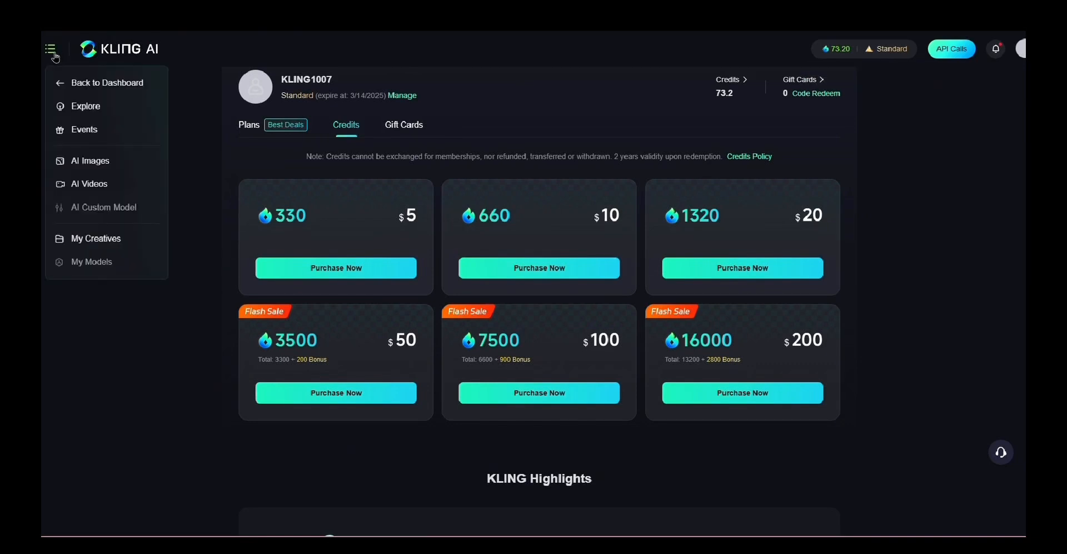
{"action": "left_click", "coordinate": [81, 185]}
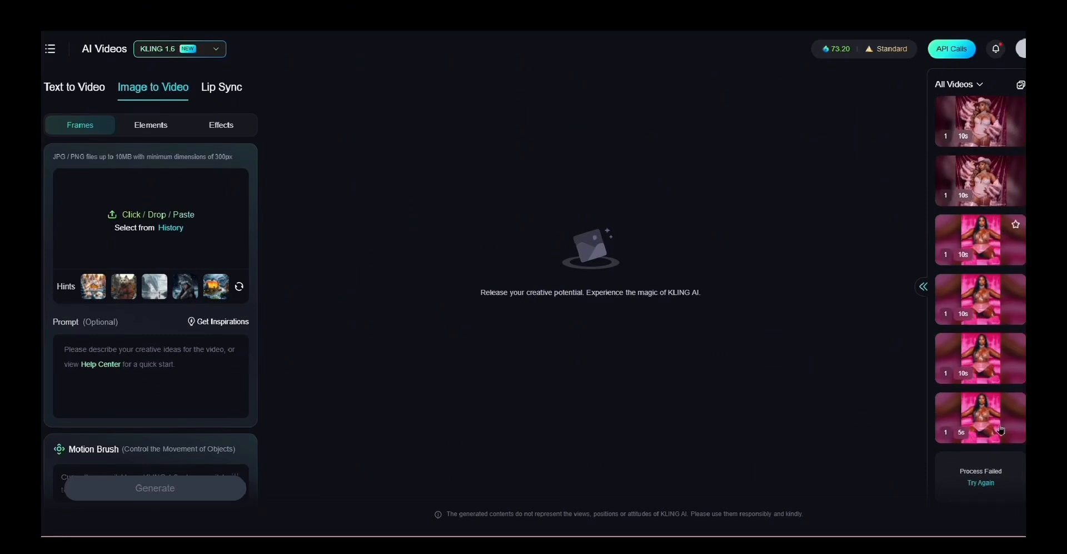
{"action": "left_click", "coordinate": [142, 220]}
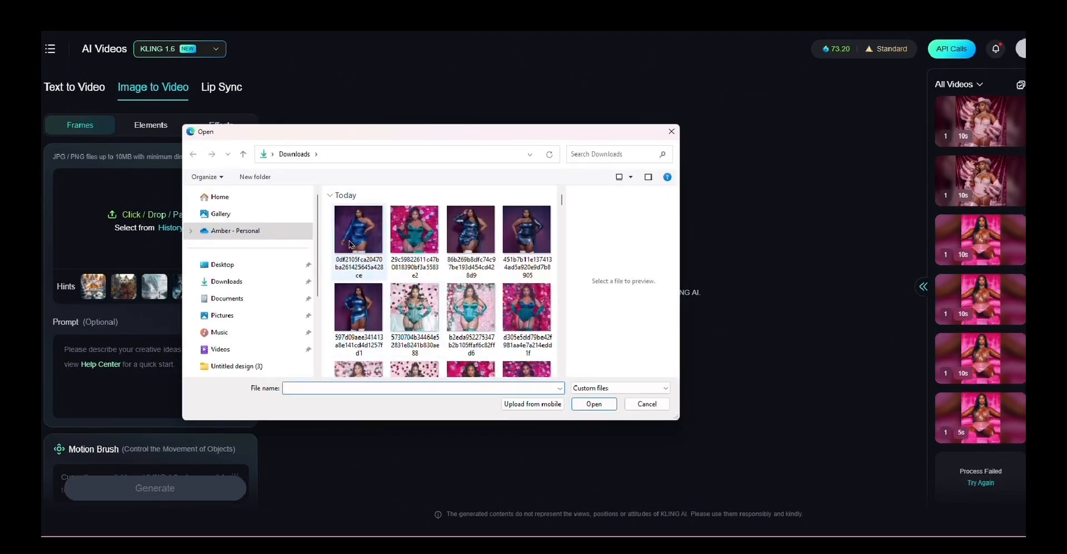
{"action": "left_click", "coordinate": [410, 230]}
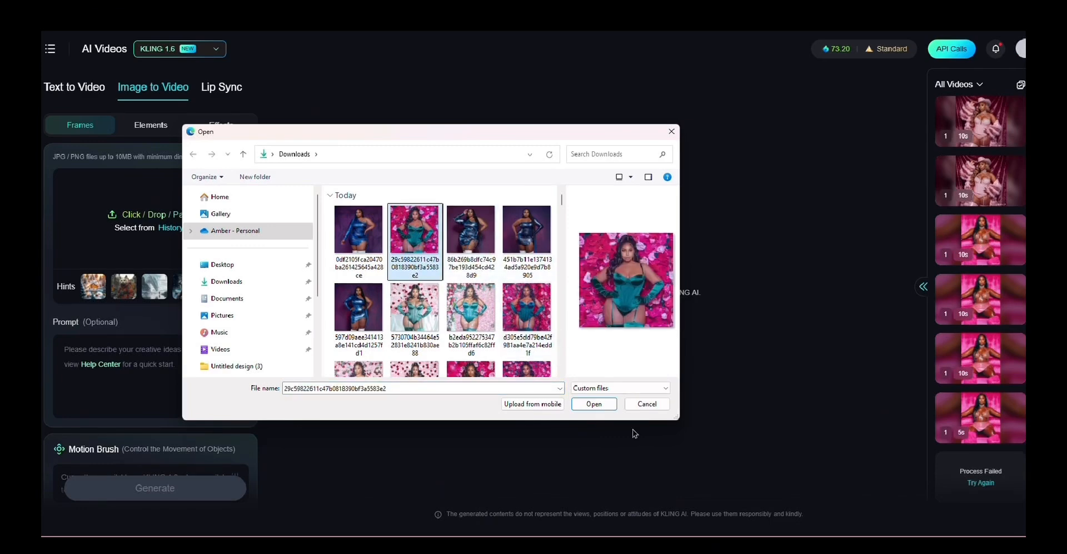
{"action": "left_click", "coordinate": [612, 406]}
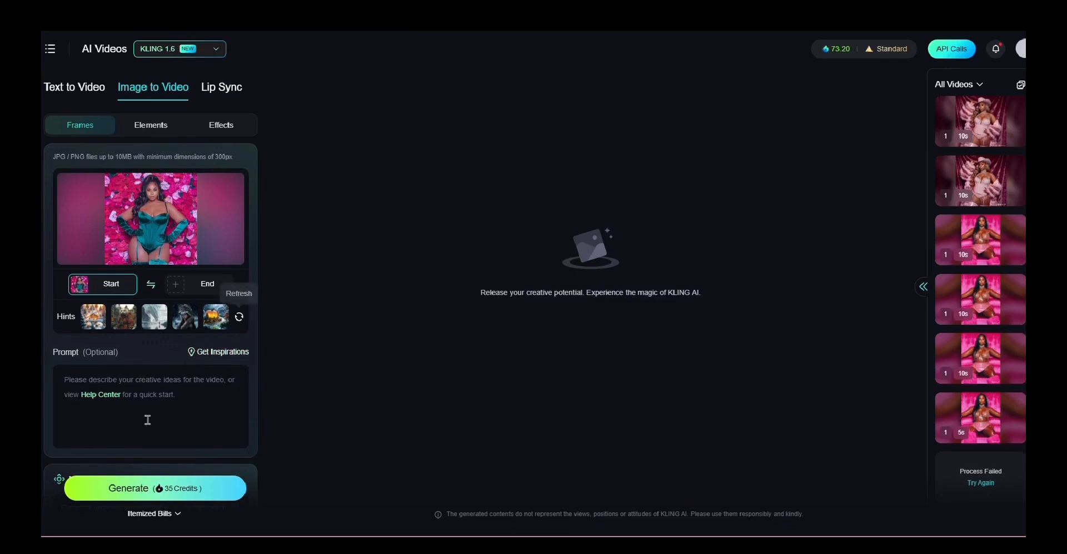
- Enter the prompt "She is showing off her outfit in a sensually movements" and shift the creativity setting strongly toward Relevance
{"action": "scroll", "coordinate": [139, 400], "scroll_direction": "down", "scroll_amount": 1}
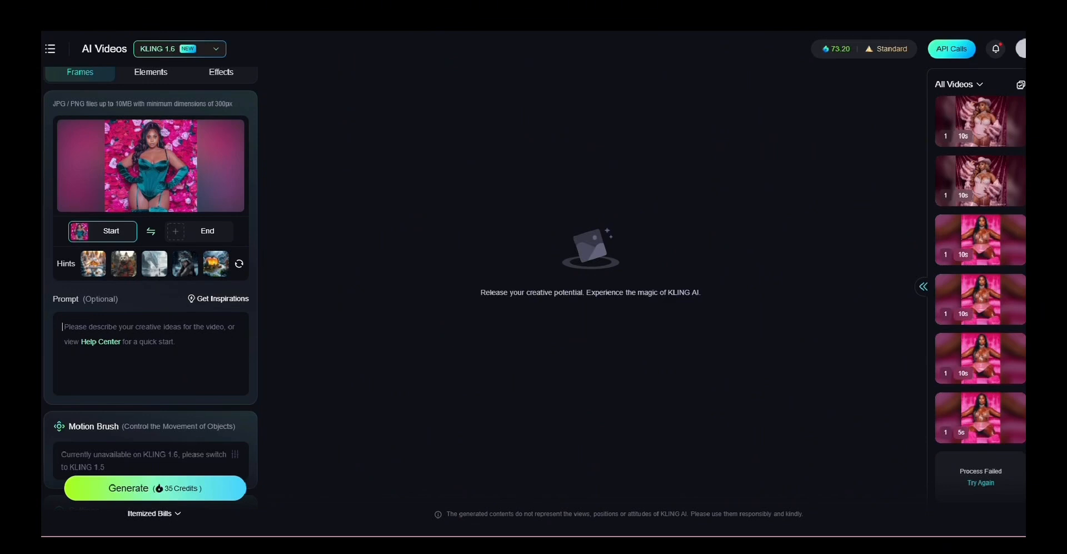
{"action": "type", "text": "Sh"}
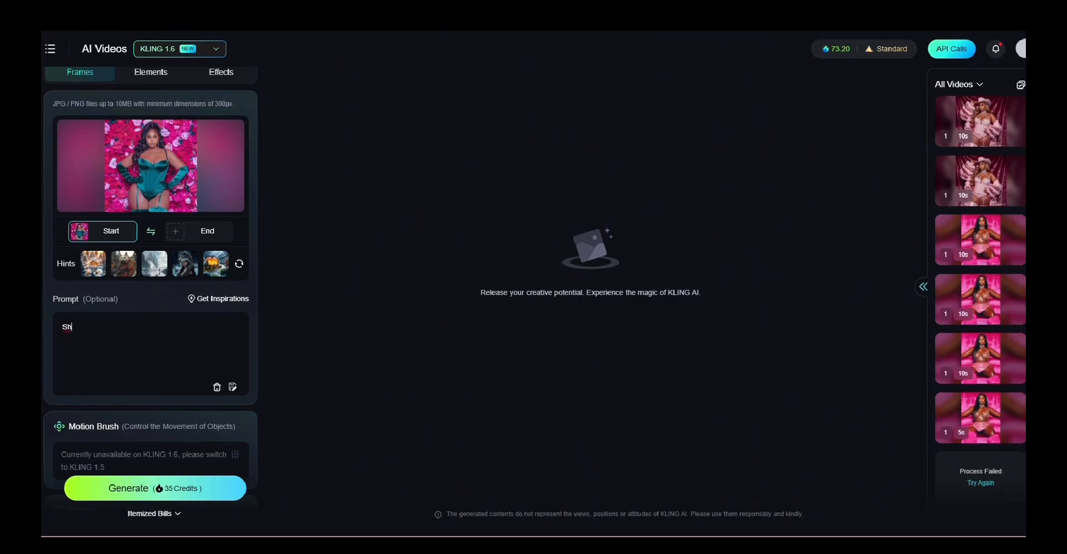
{"action": "type", "text": "e s"}
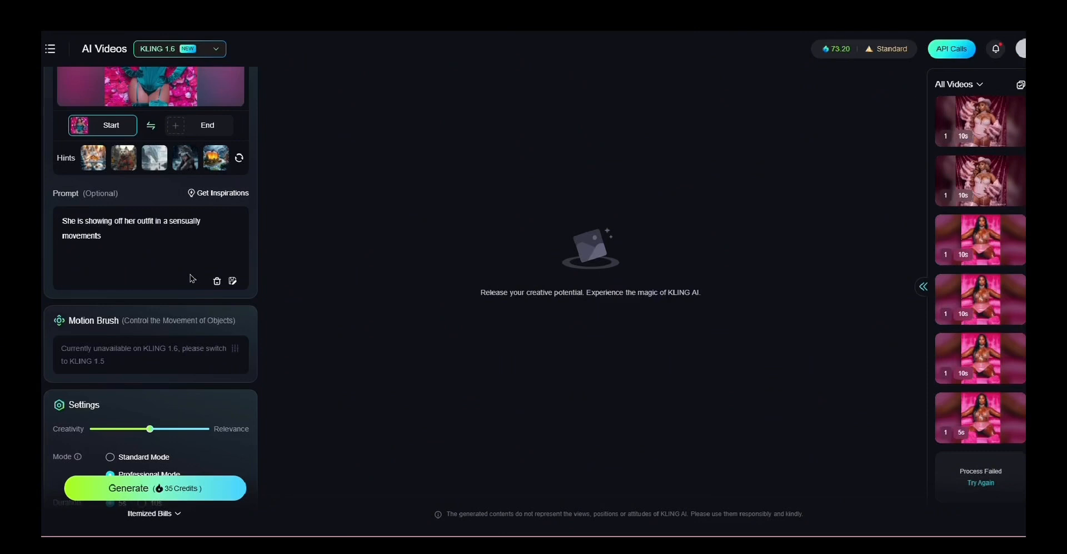
{"action": "scroll", "coordinate": [189, 279], "scroll_direction": "down", "scroll_amount": 2}
{"action": "scroll", "coordinate": [188, 279], "scroll_direction": "down", "scroll_amount": 2}
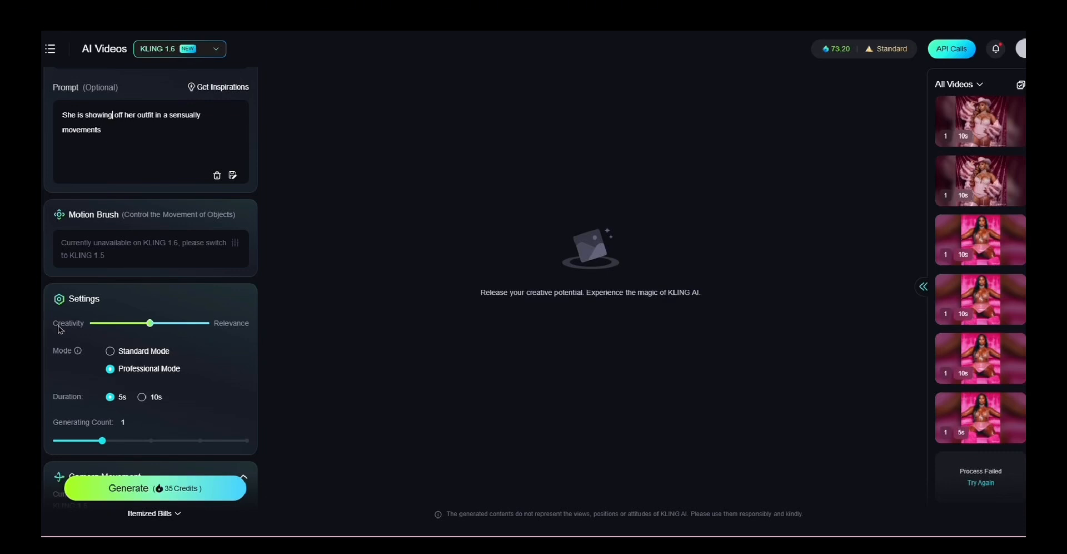
{"action": "left_click", "coordinate": [197, 322]}
- Enter "no blur face, glitching ,unatural movment" as the negative prompt
{"action": "scroll", "coordinate": [169, 413], "scroll_direction": "down", "scroll_amount": 2}
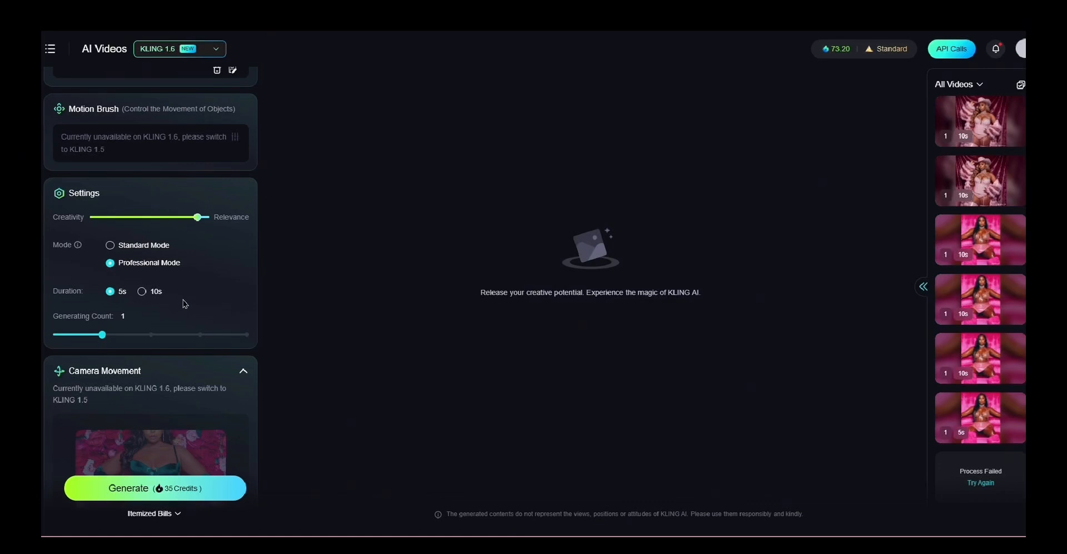
{"action": "scroll", "coordinate": [184, 303], "scroll_direction": "down", "scroll_amount": 3}
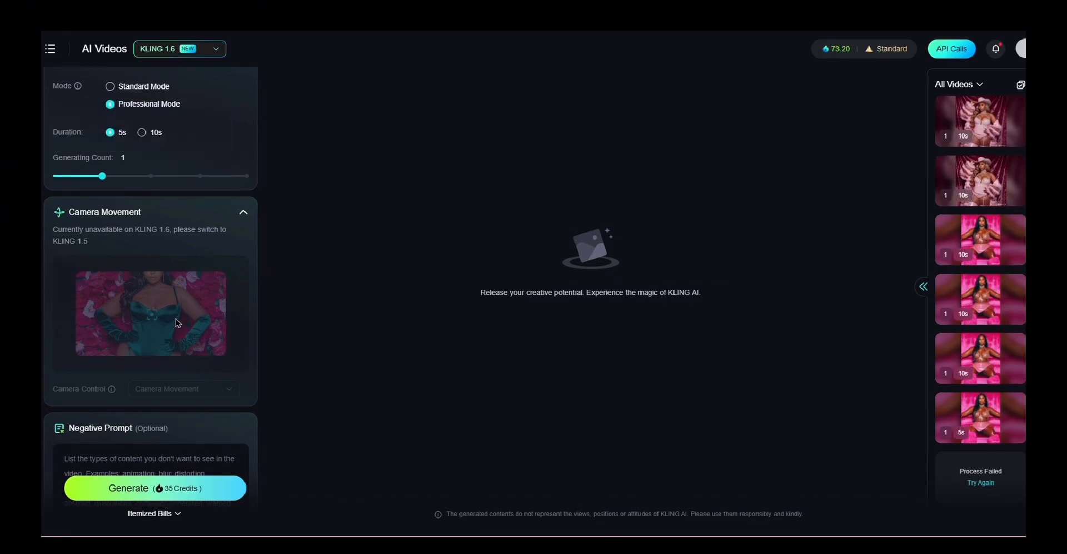
{"action": "scroll", "coordinate": [177, 322], "scroll_direction": "down", "scroll_amount": 2}
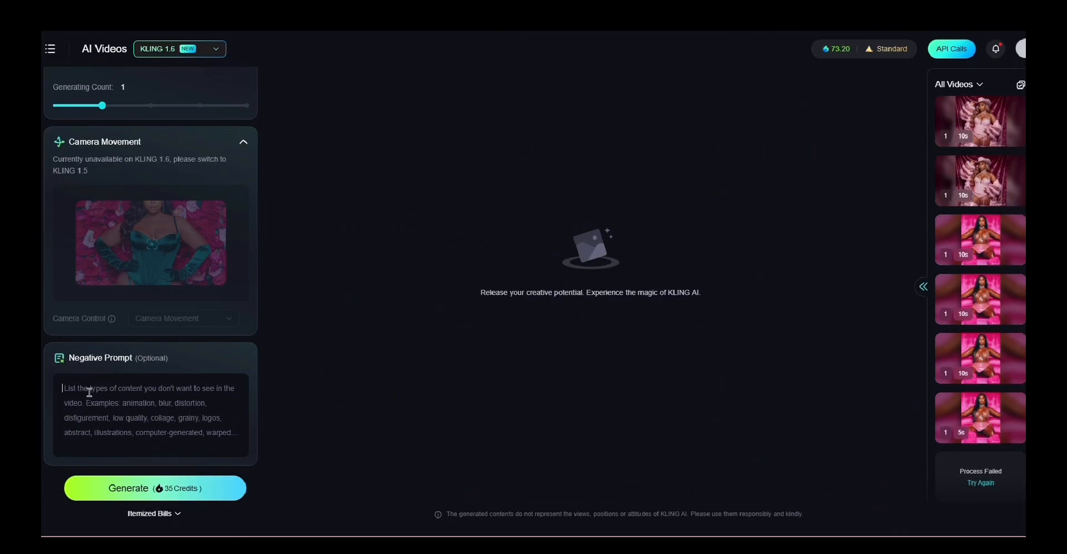
{"action": "type", "text": "no blur face, glitching"}
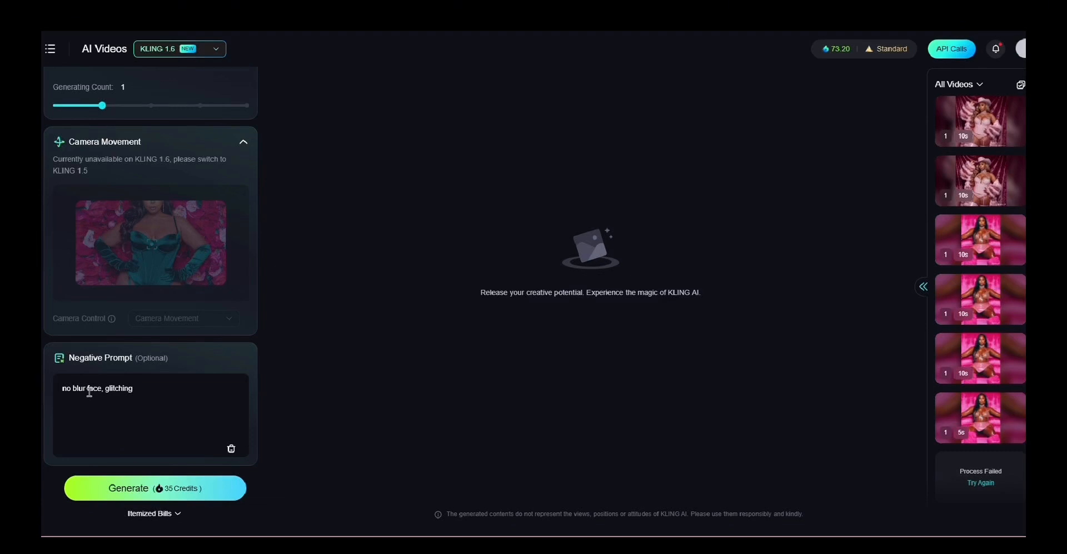
{"action": "type", "text": "unatural movm"}
{"action": "key", "text": "BackSpace"}
{"action": "key", "text": "BackSpace"}
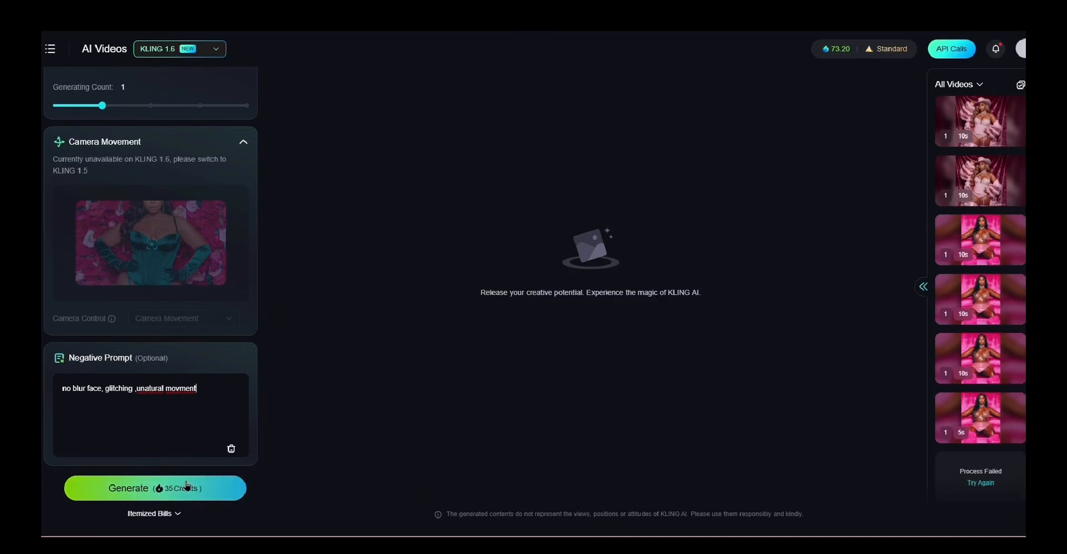
- Set the video duration to 10 s
{"action": "scroll", "coordinate": [141, 217], "scroll_direction": "up", "scroll_amount": 5}
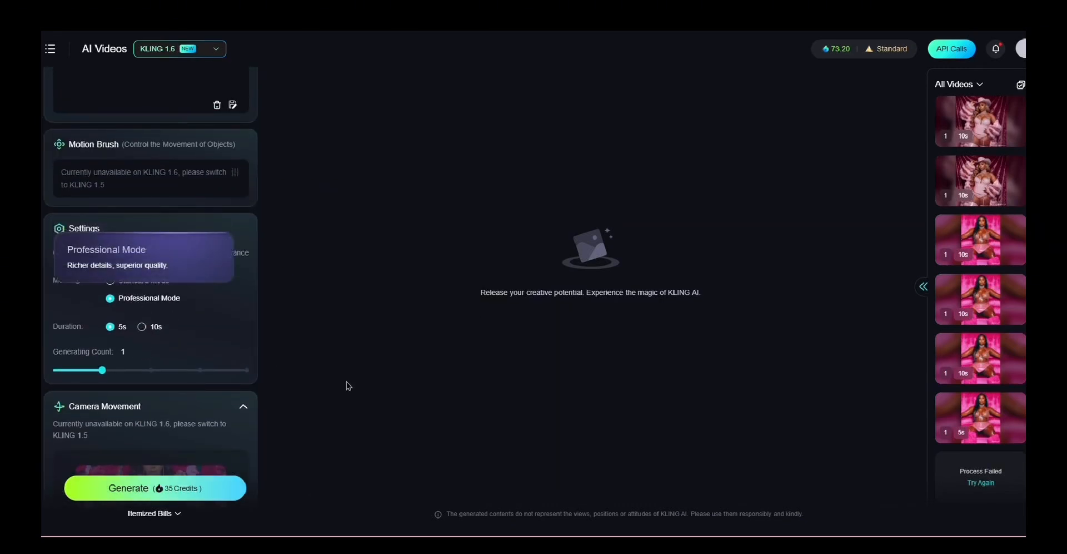
{"action": "left_click", "coordinate": [142, 330]}
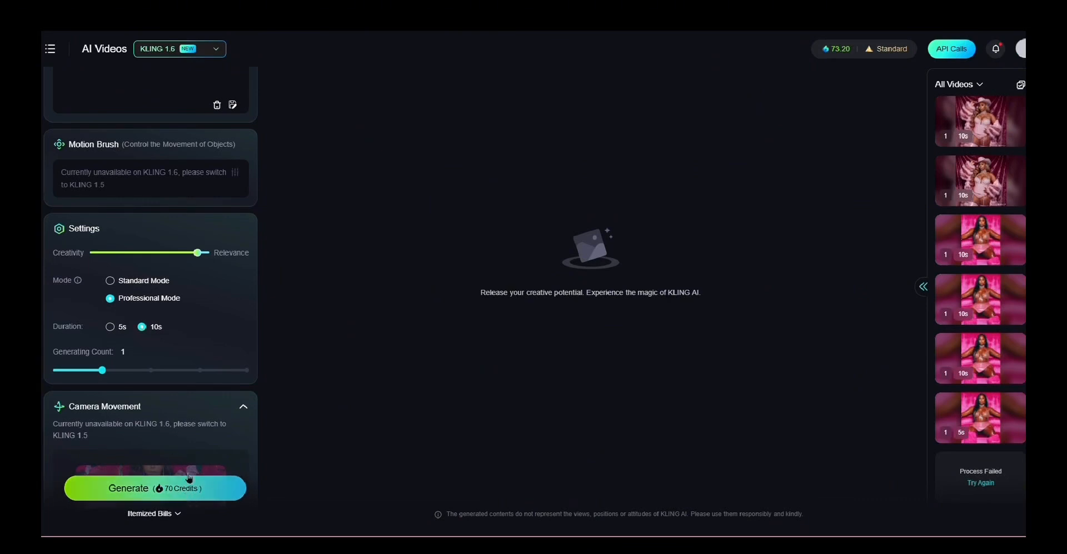
{"action": "scroll", "coordinate": [196, 428], "scroll_direction": "down", "scroll_amount": 3}
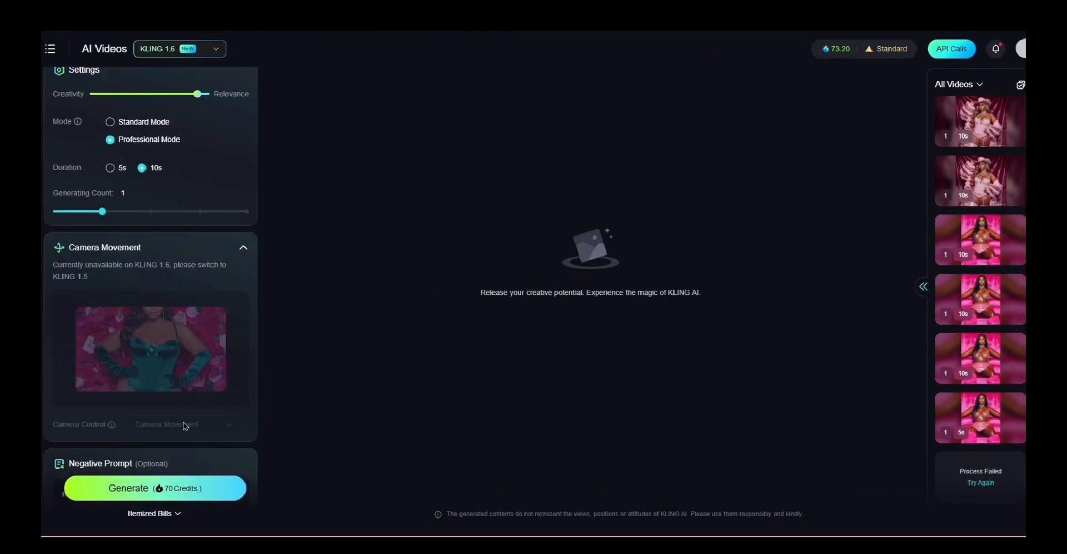
- Choose Standard Mode with a 5 s duration and generate the teal corset video
{"action": "scroll", "coordinate": [142, 315], "scroll_direction": "up", "scroll_amount": 1}
{"action": "scroll", "coordinate": [141, 314], "scroll_direction": "up", "scroll_amount": 1}
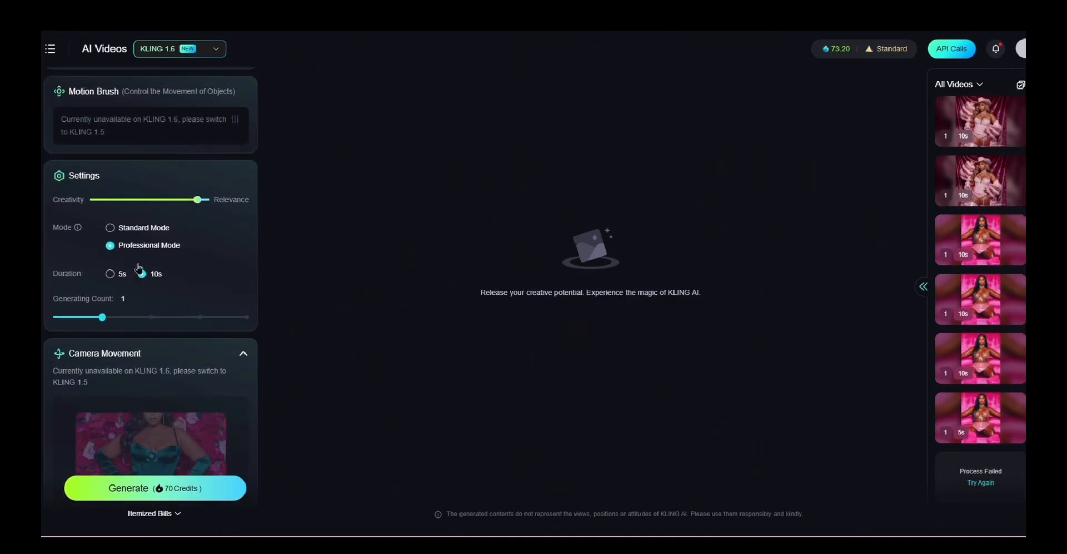
{"action": "left_click", "coordinate": [110, 229]}
{"action": "scroll", "coordinate": [211, 316], "scroll_direction": "down", "scroll_amount": 1}
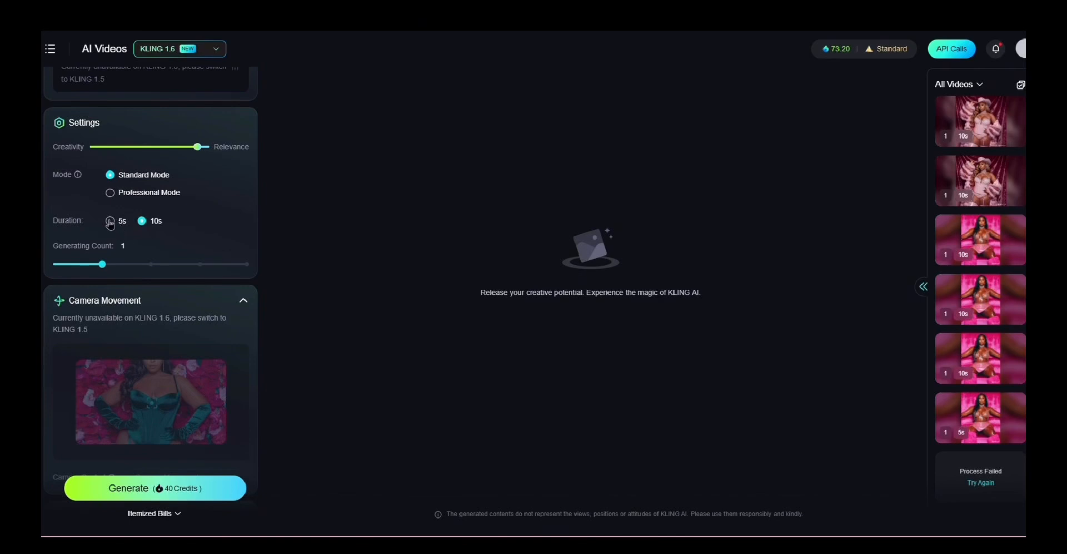
{"action": "left_click", "coordinate": [110, 221]}
{"action": "left_click", "coordinate": [175, 487]}
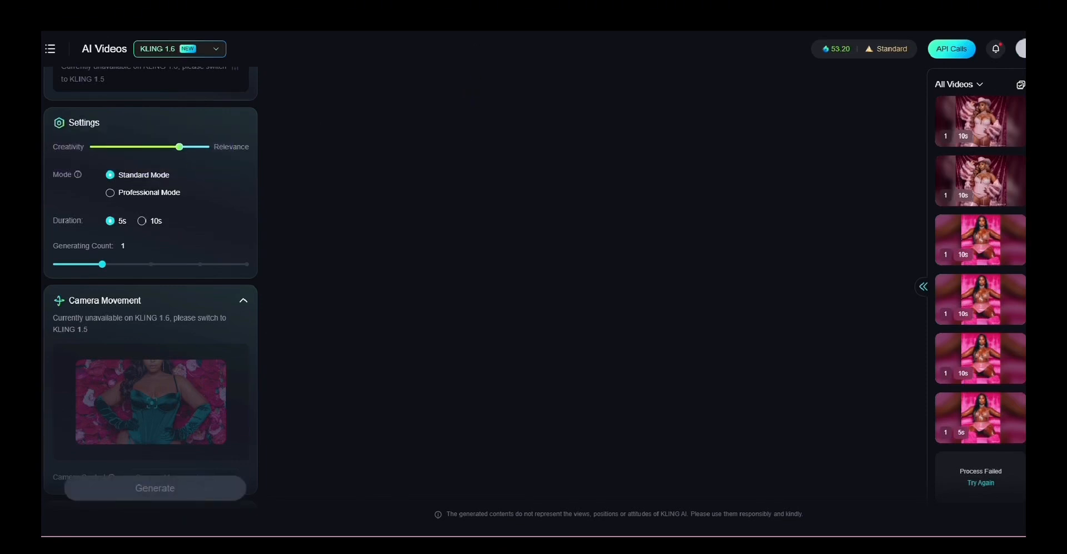
- Play the earlier pink cowgirl video, and view the generated teal corset video enlarged
{"action": "left_click", "coordinate": [972, 179]}
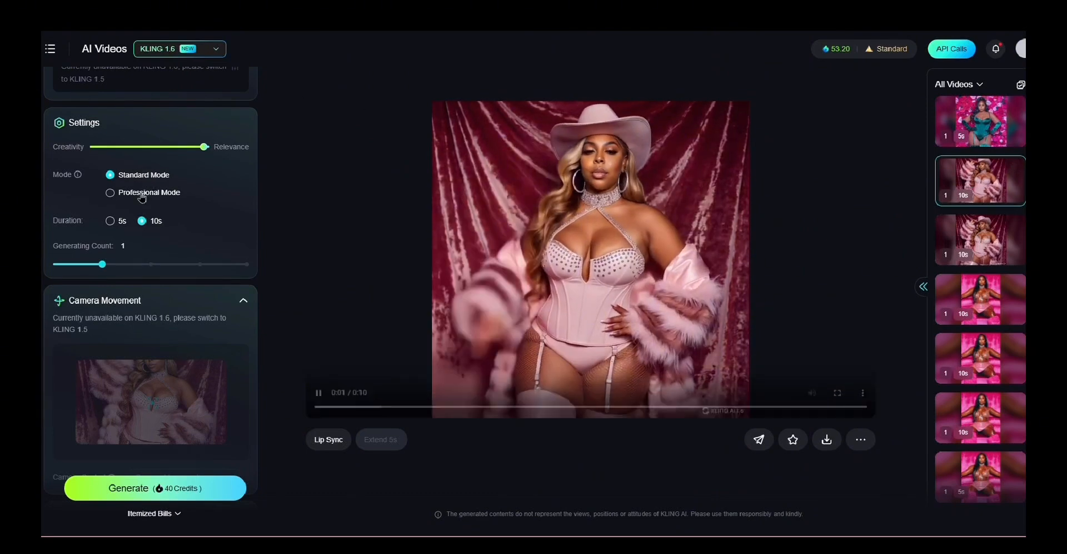
{"action": "scroll", "coordinate": [141, 193], "scroll_direction": "up", "scroll_amount": 4}
{"action": "left_click", "coordinate": [980, 122]}
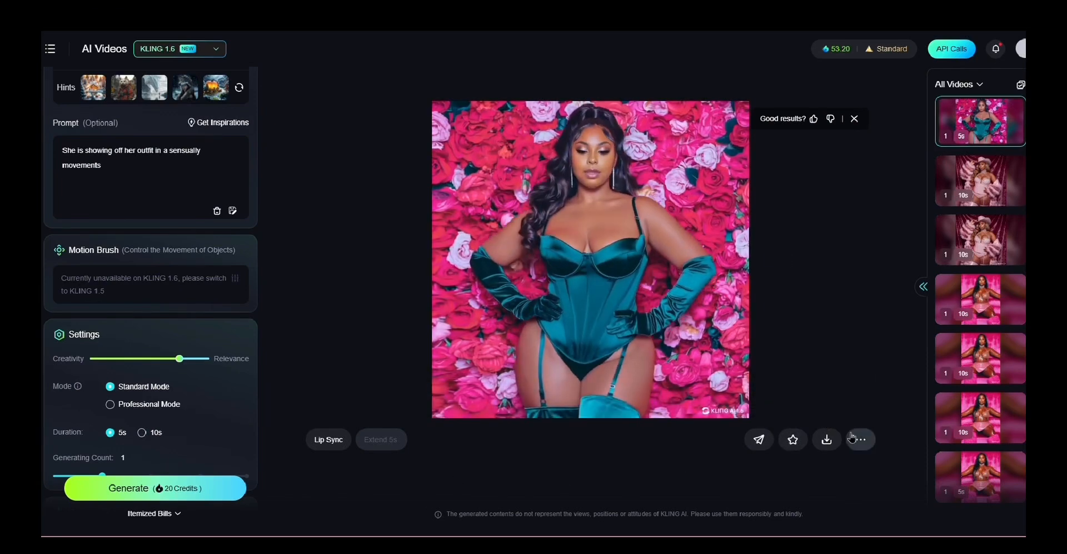
{"action": "mouse_move", "coordinate": [833, 422]}
{"action": "left_click", "coordinate": [838, 395]}
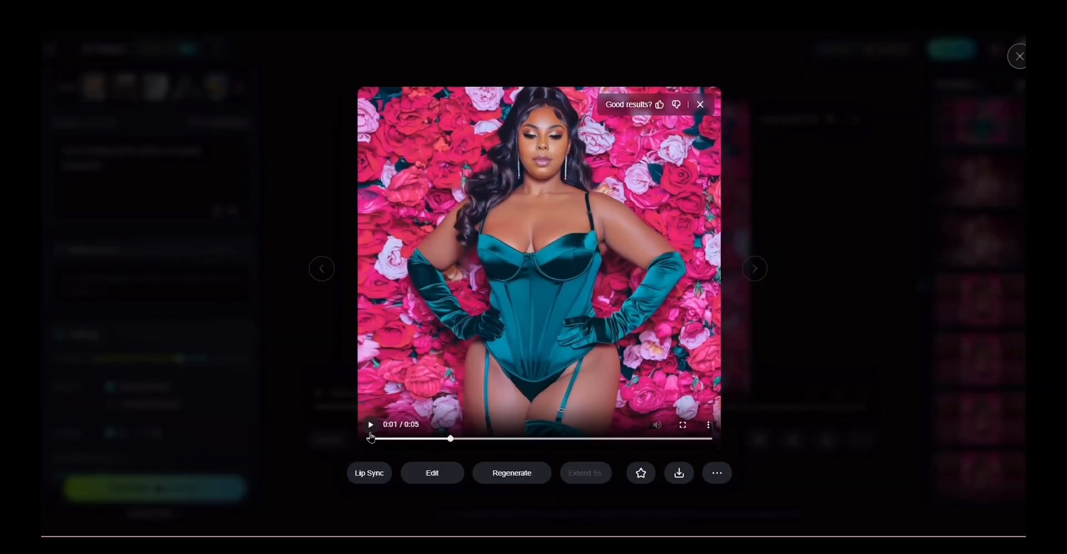
{"action": "left_click", "coordinate": [370, 425]}
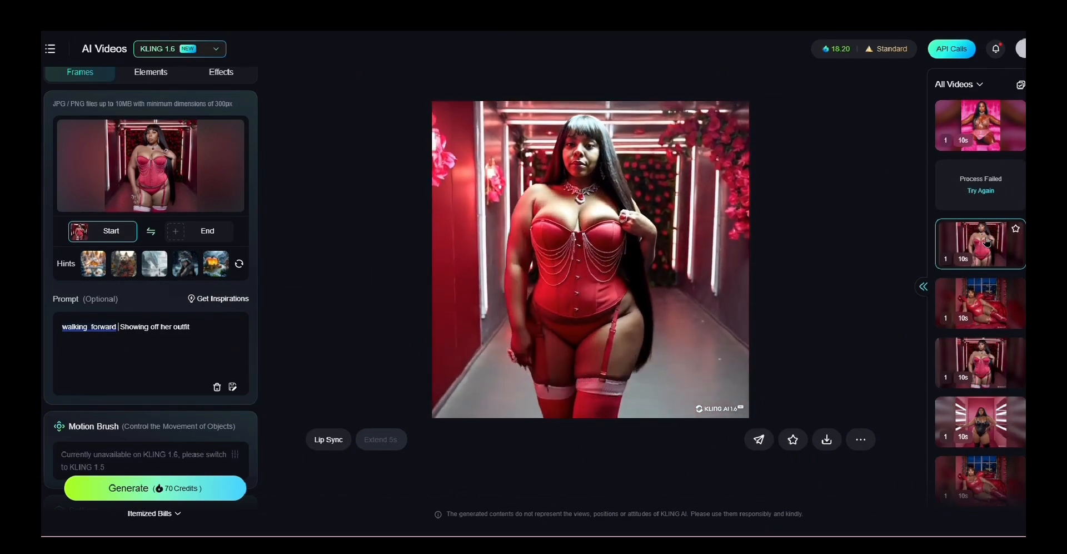
- Find the seated olive leopard catsuit video among the earlier generations and watch it with its walking and dolly prompt
{"action": "scroll", "coordinate": [988, 240], "scroll_direction": "down", "scroll_amount": 5}
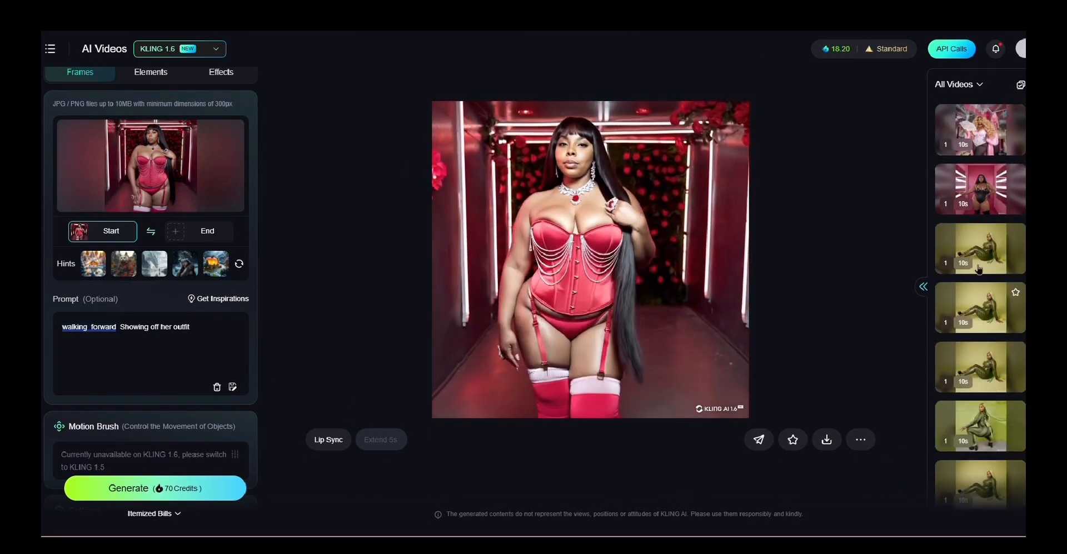
{"action": "left_click", "coordinate": [980, 245]}
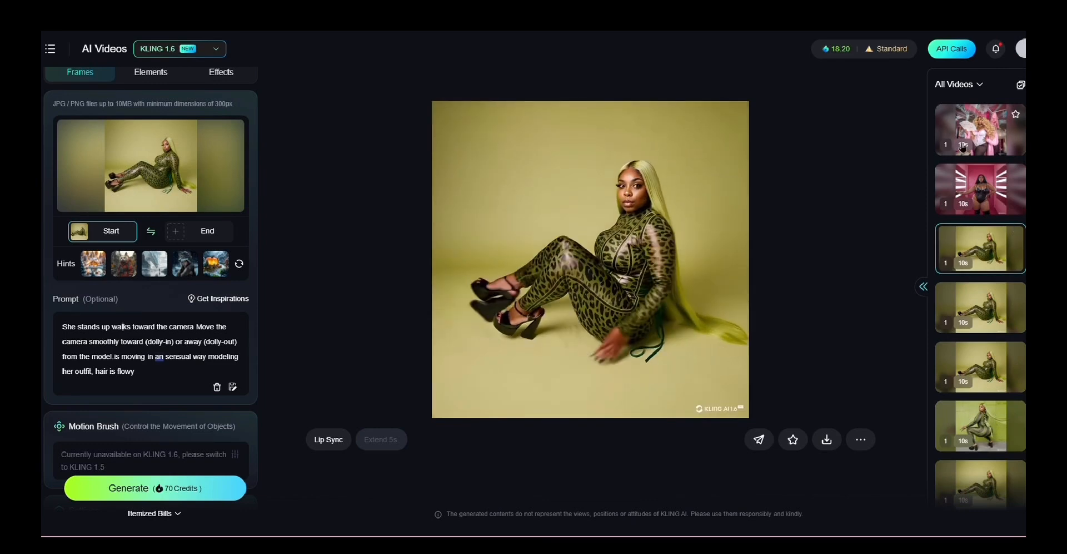
{"action": "mouse_move", "coordinate": [824, 446]}
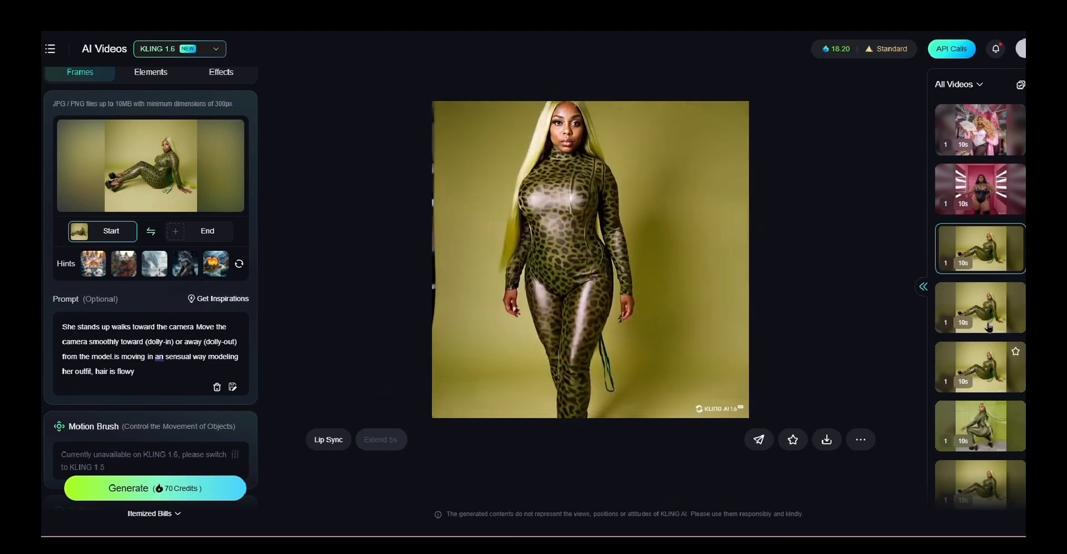
- Open the earlier video of the model in a black top and polka-dot trousers and download it without watermark
{"action": "scroll", "coordinate": [973, 361], "scroll_direction": "down", "scroll_amount": 5}
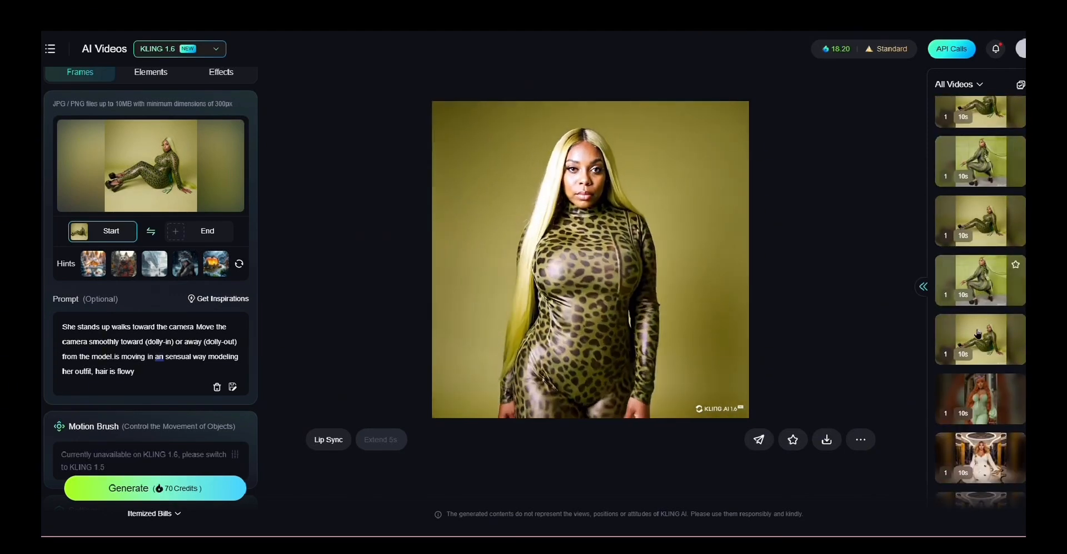
{"action": "scroll", "coordinate": [989, 278], "scroll_direction": "down", "scroll_amount": 2}
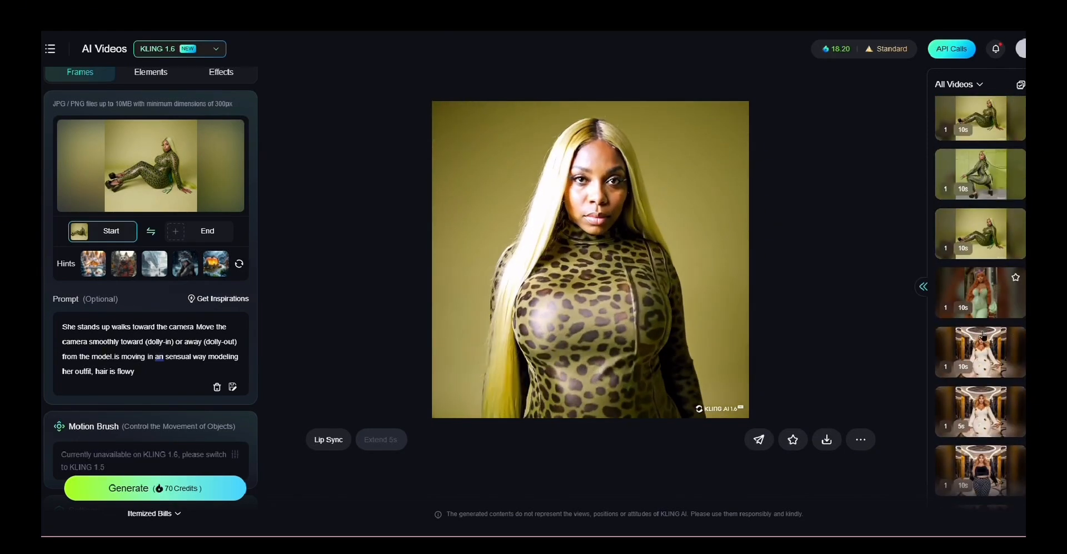
{"action": "left_click", "coordinate": [985, 478]}
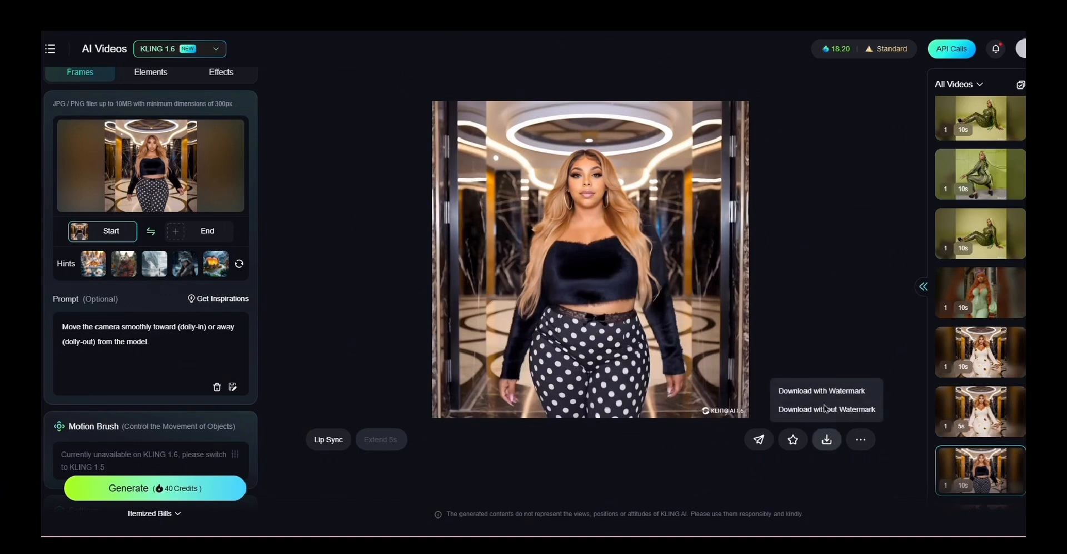
{"action": "left_click", "coordinate": [824, 410]}
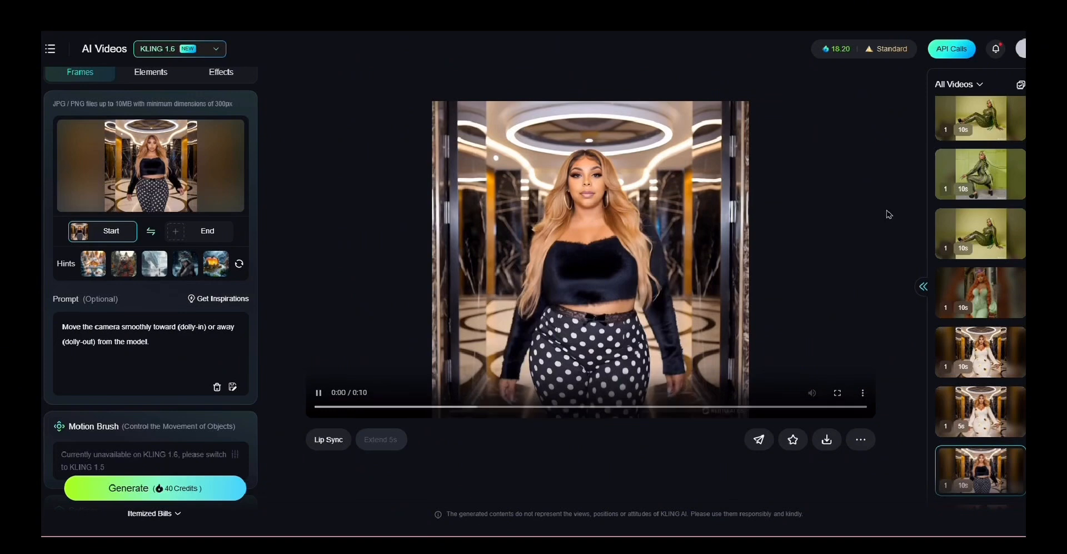
- Return to the newest generations and play the blue metallic dress video
{"action": "scroll", "coordinate": [1019, 219], "scroll_direction": "down", "scroll_amount": 10}
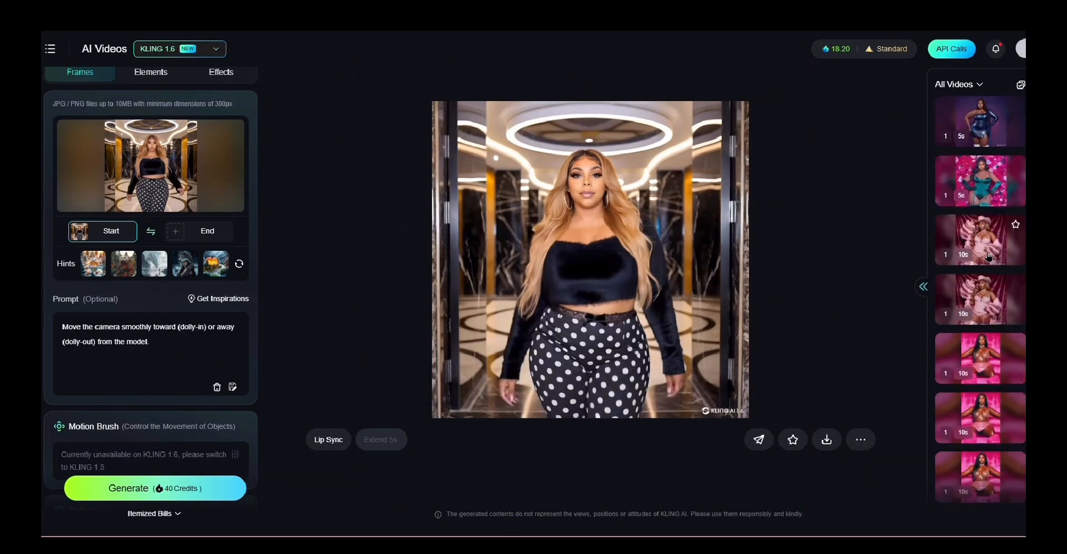
{"action": "left_click", "coordinate": [977, 118]}
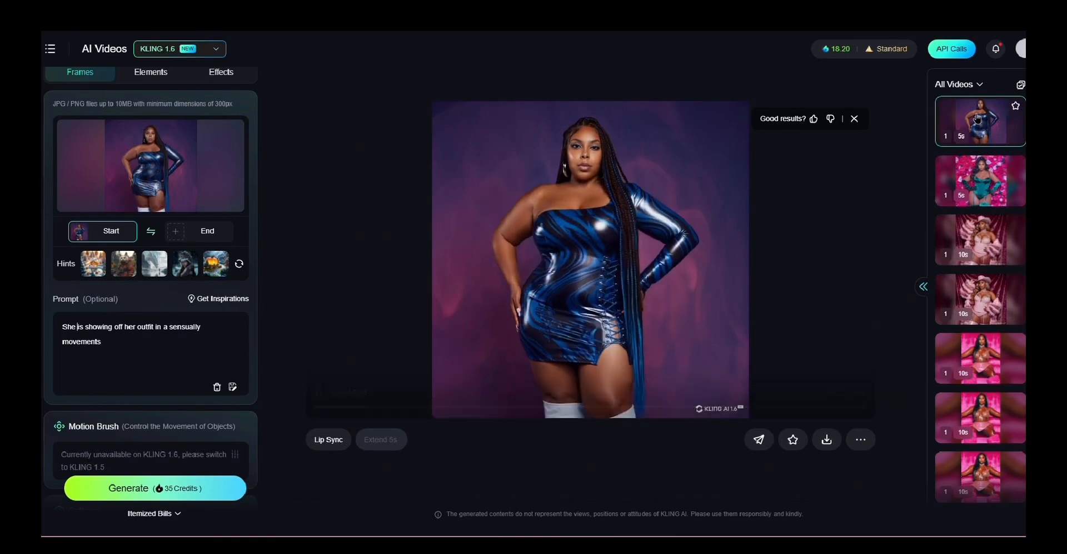